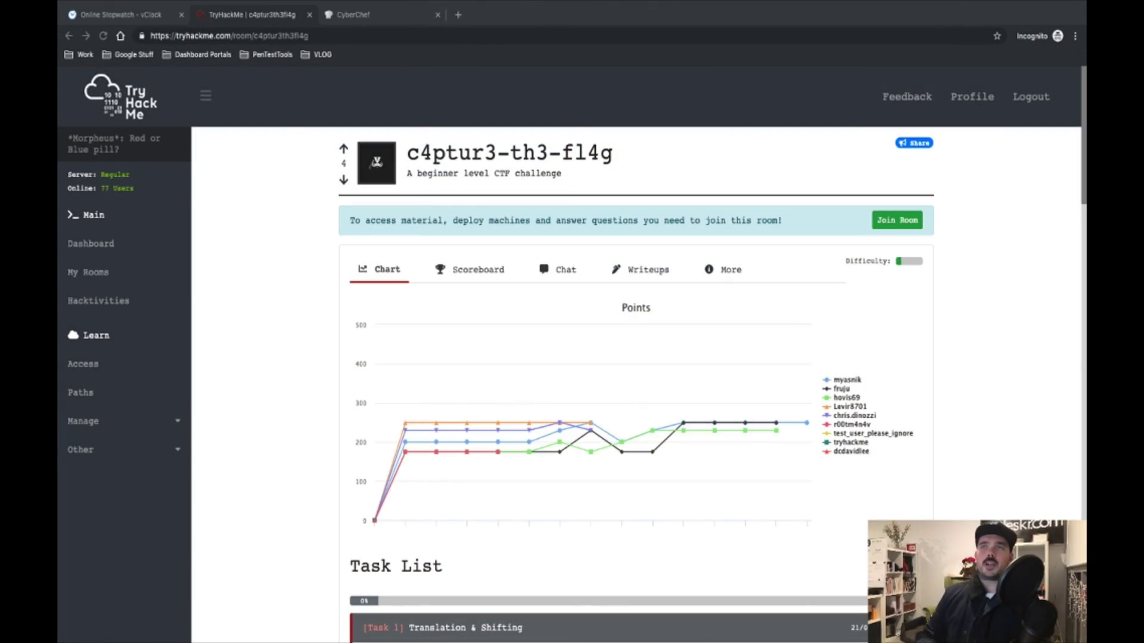
Start the vClock online stopwatch in a separate browser tab.
click(962, 448)
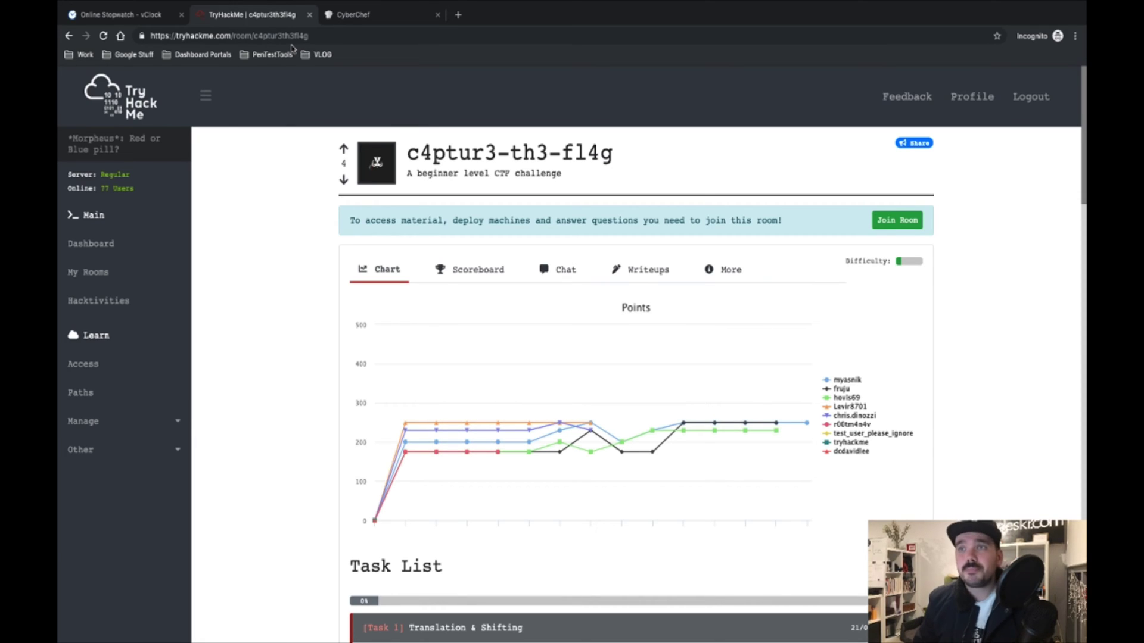
click(133, 18)
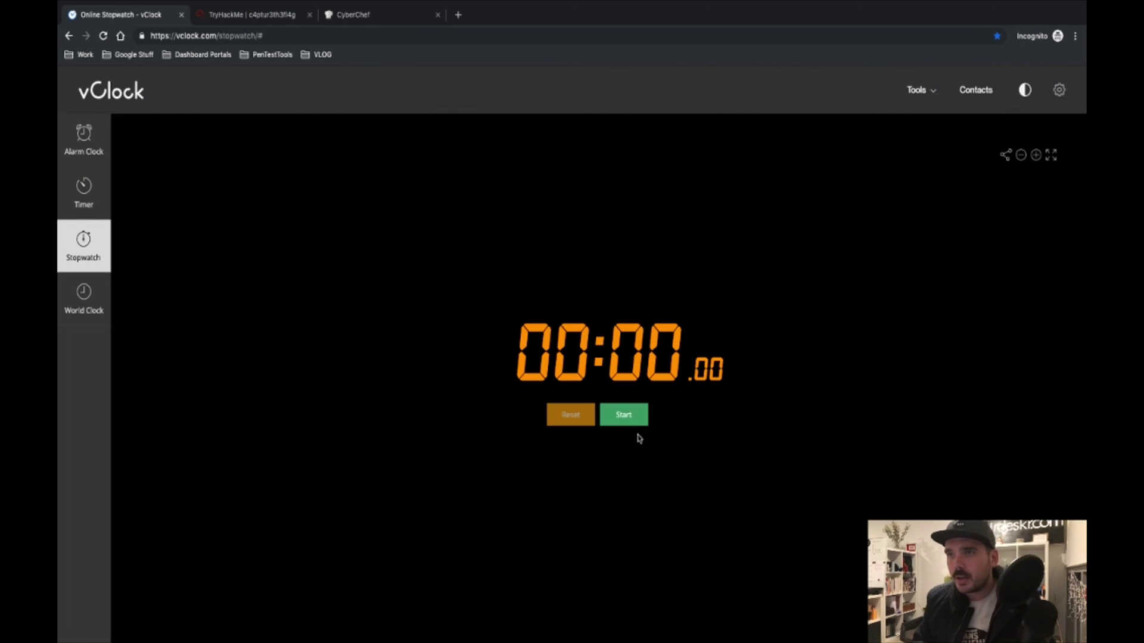
click(623, 415)
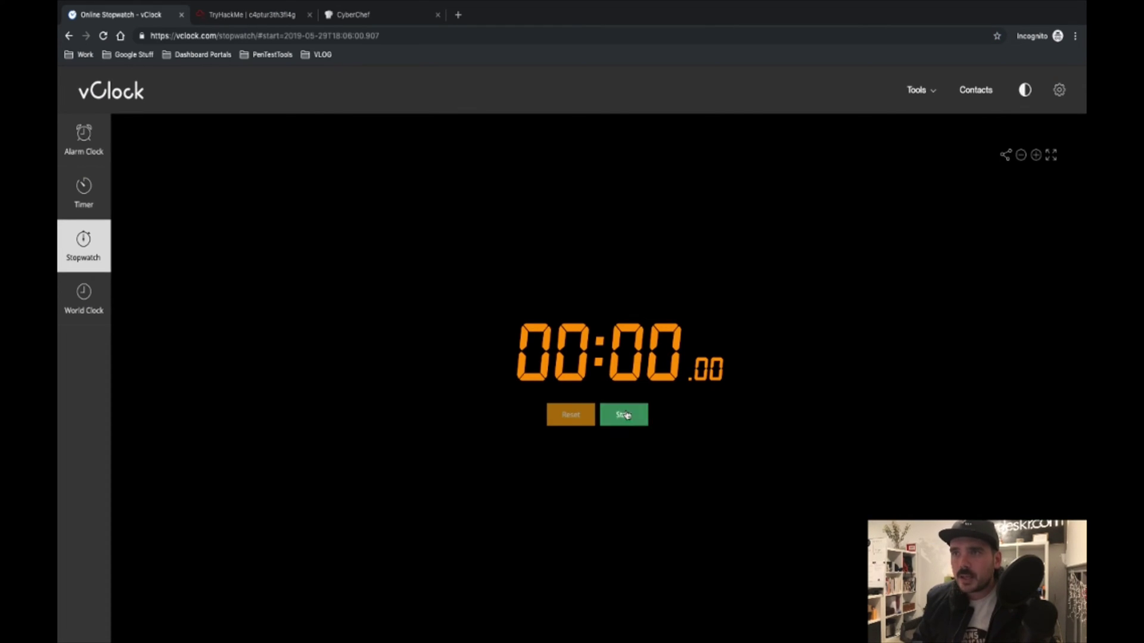
Join the c4ptur3-th3-fl4g room and scroll to Task 1's Translation & Shifting questions.
click(256, 16)
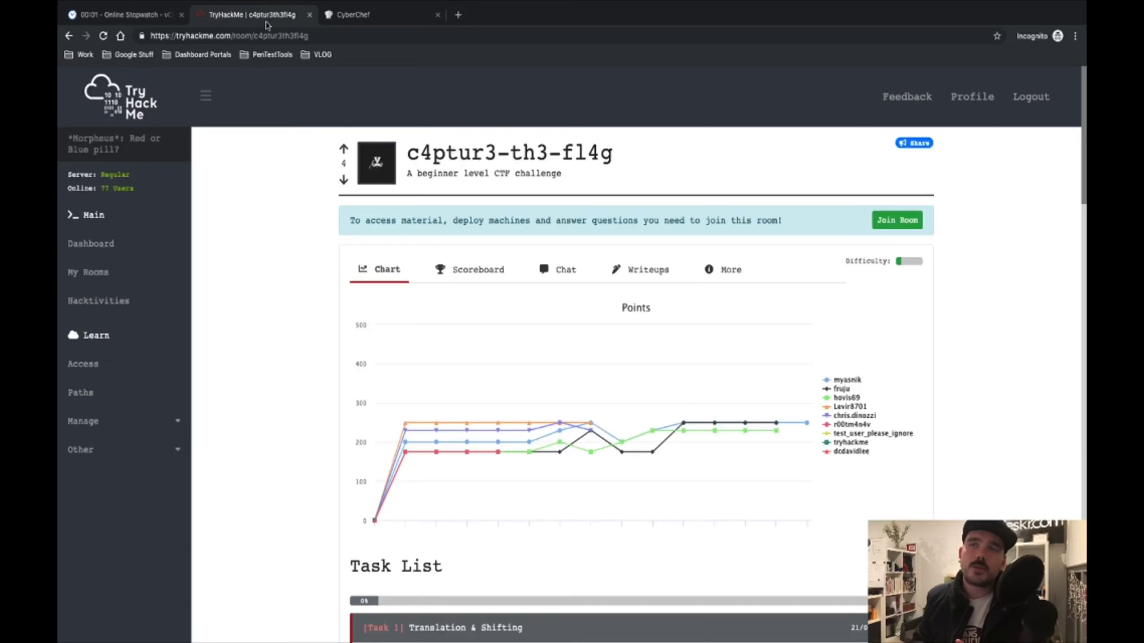
scroll(296, 396, down, 1)
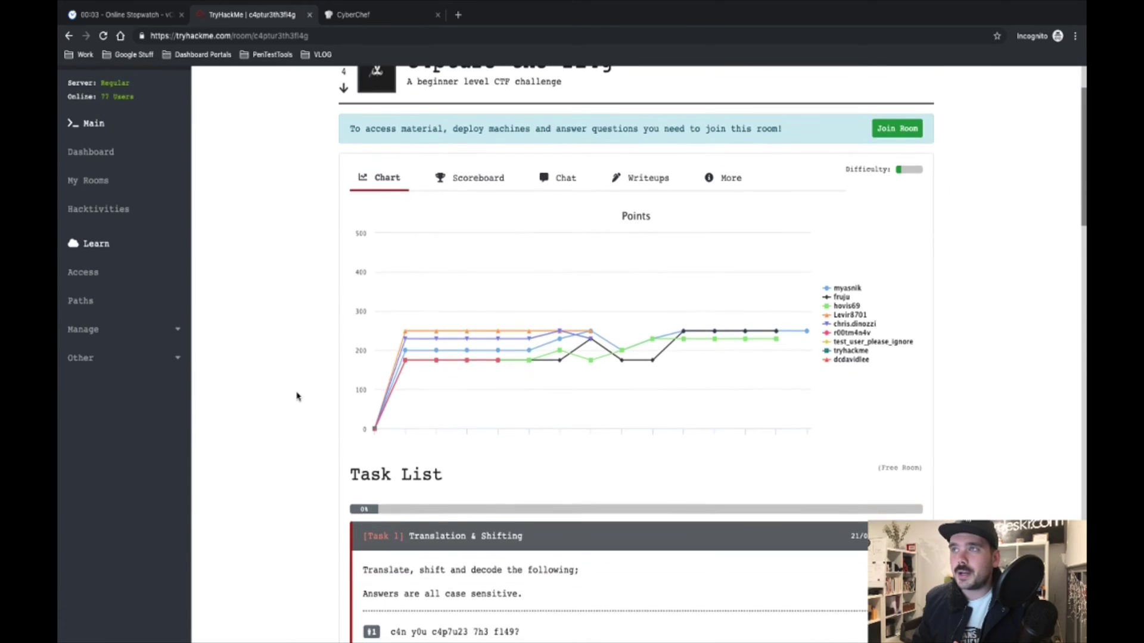
scroll(297, 396, up, 2)
click(891, 223)
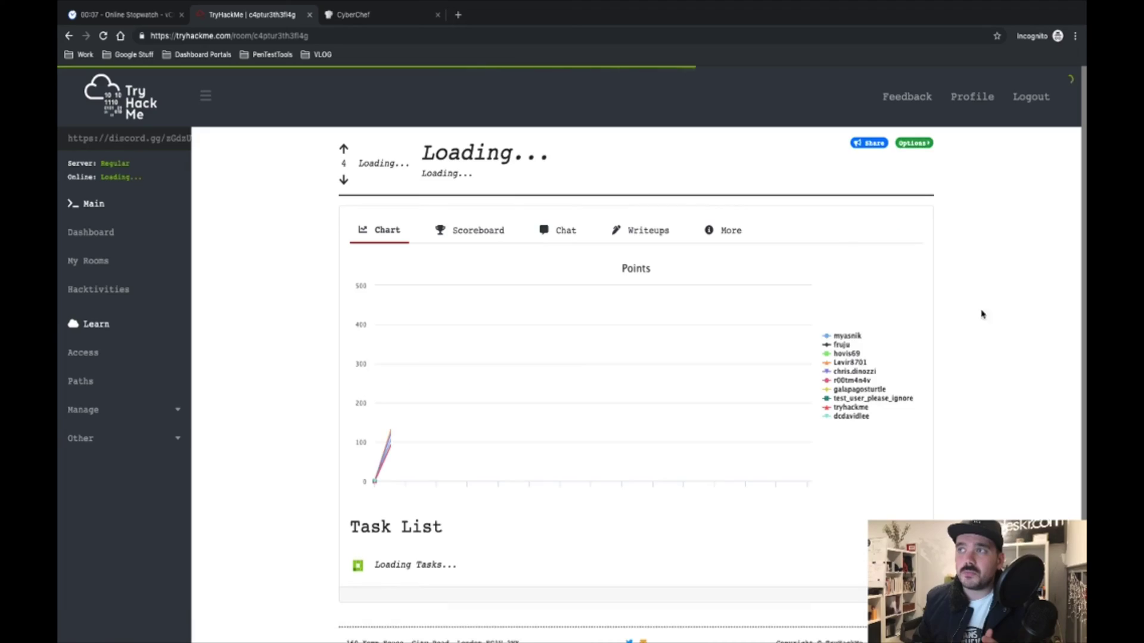
scroll(996, 323, down, 10)
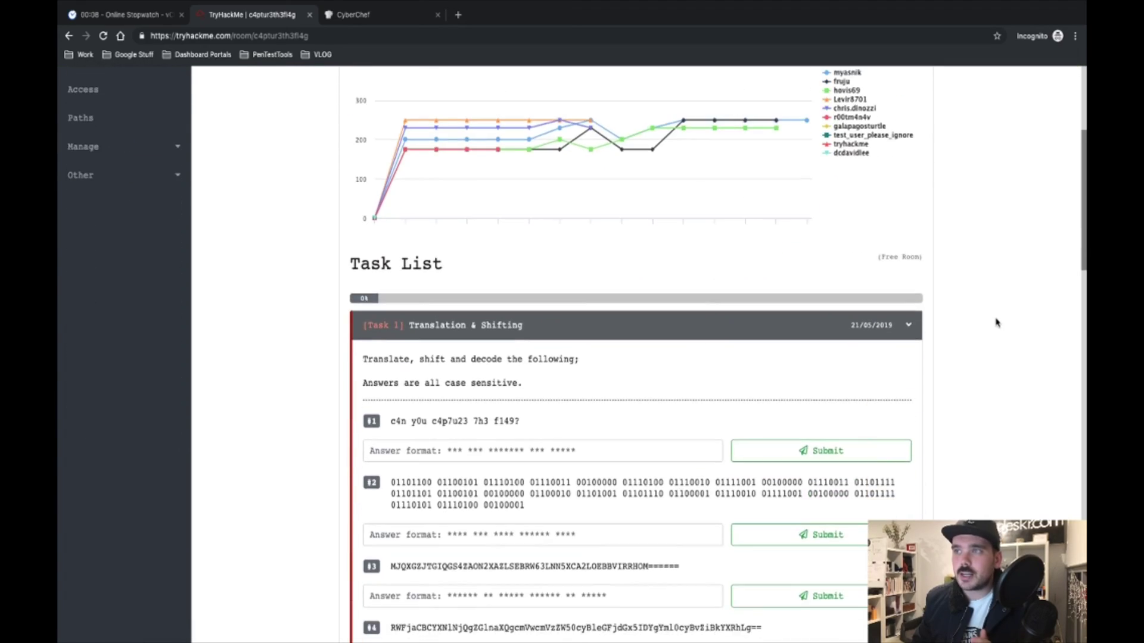
scroll(996, 323, down, 15)
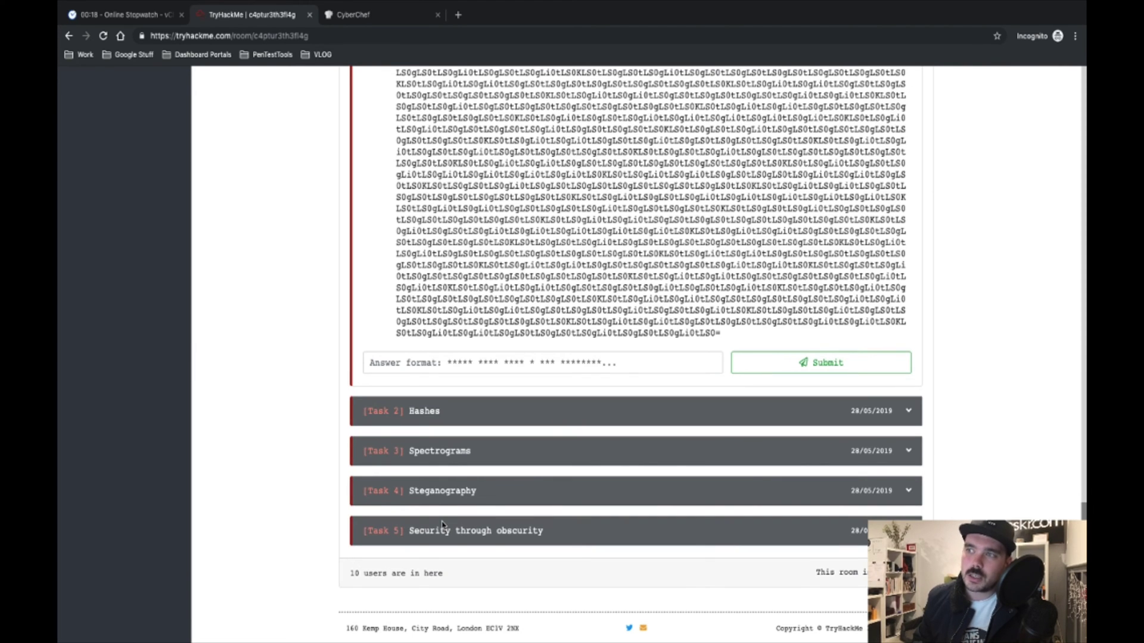
scroll(442, 524, up, 20)
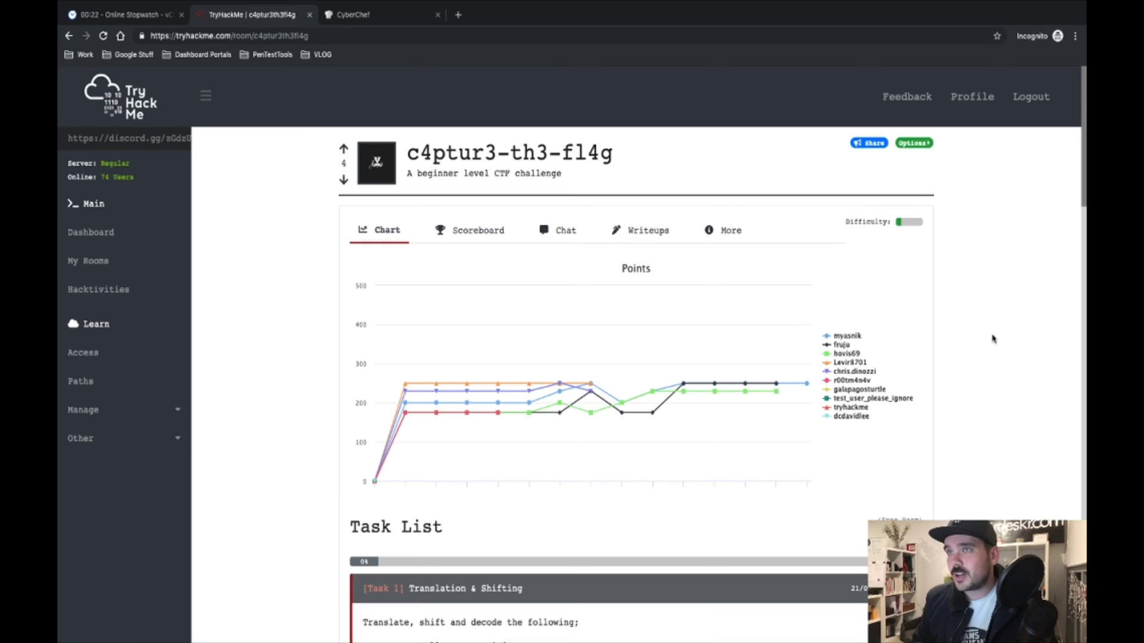
scroll(991, 337, down, 10)
scroll(992, 336, up, 4)
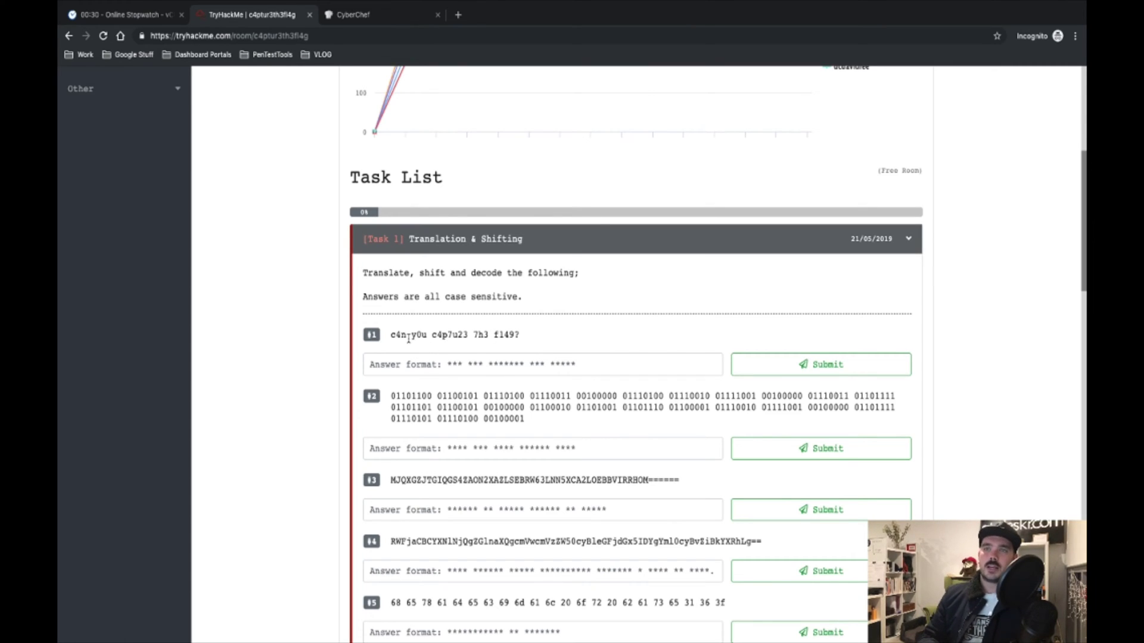
Submit 'can you capture the flag?' for question 1, then select question 2's binary string.
click(420, 363)
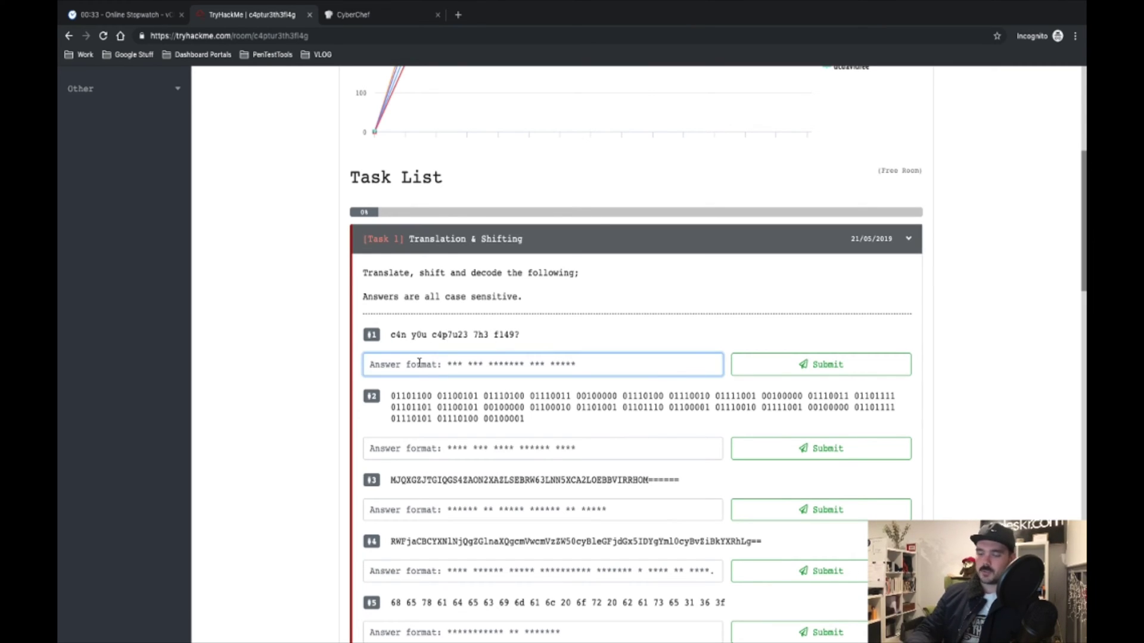
text(can you)
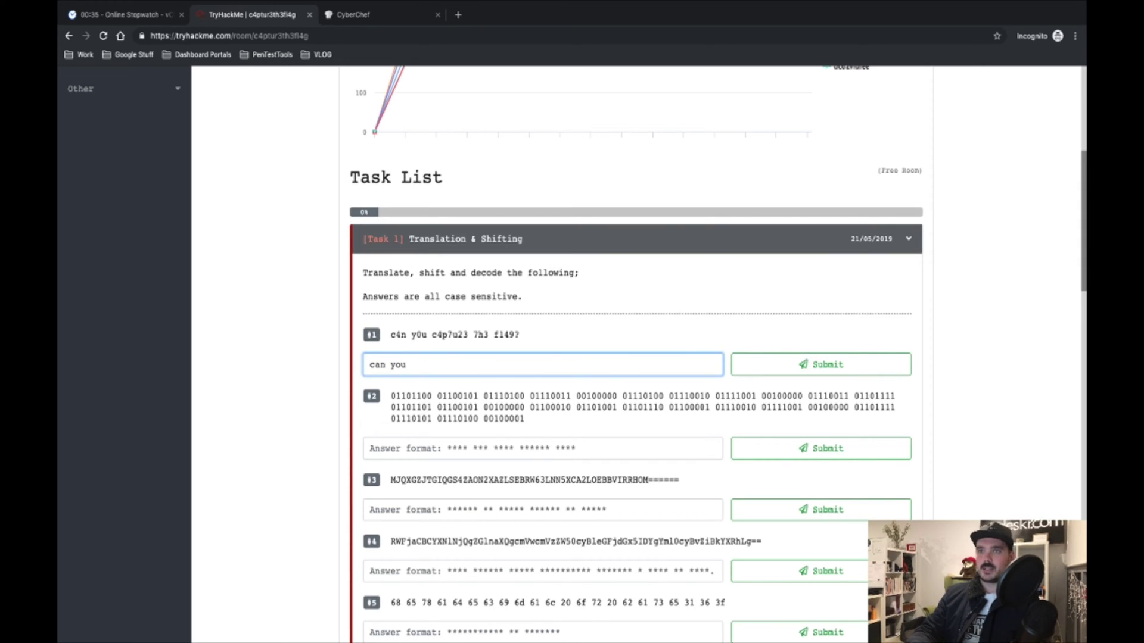
text( capture the f)
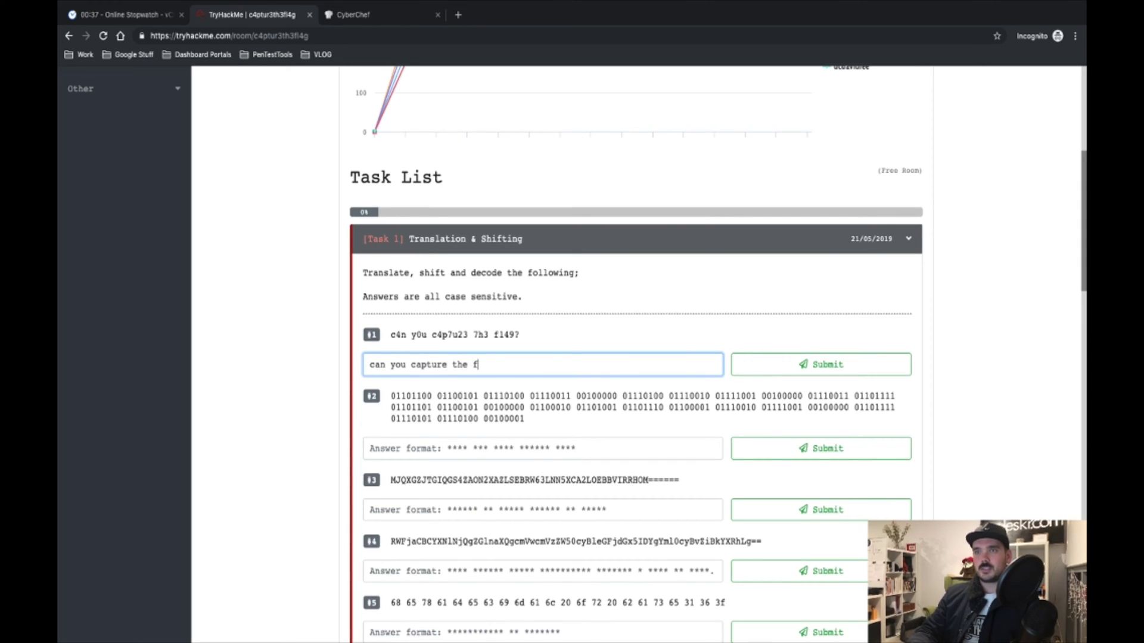
text(lag?)
click(808, 364)
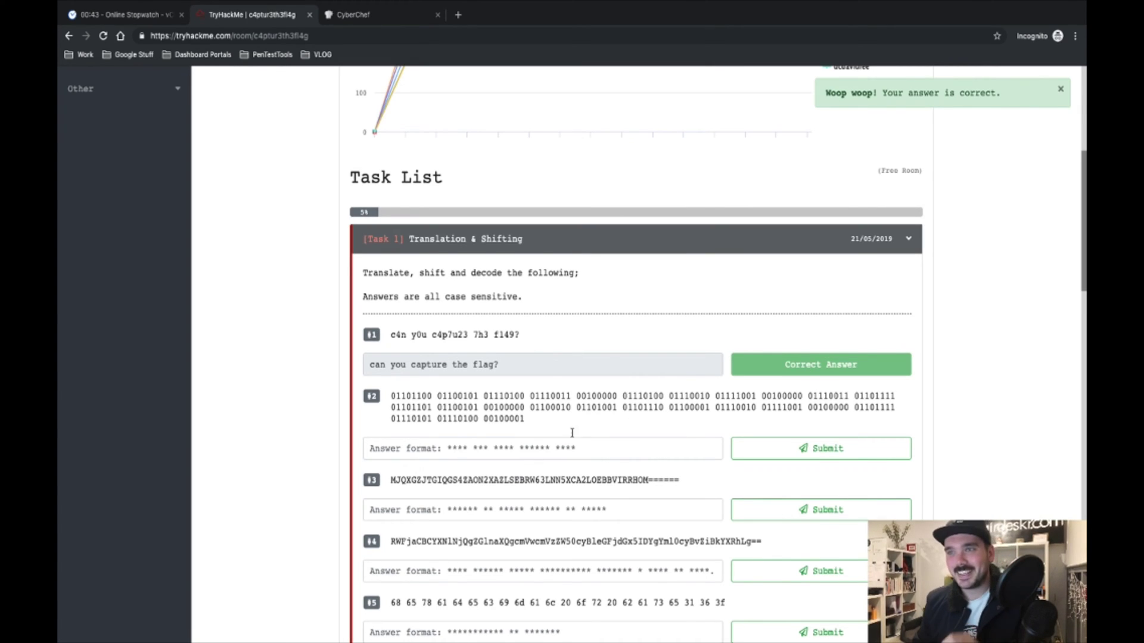
drag(527, 420, 392, 396)
key(ctrl+c)
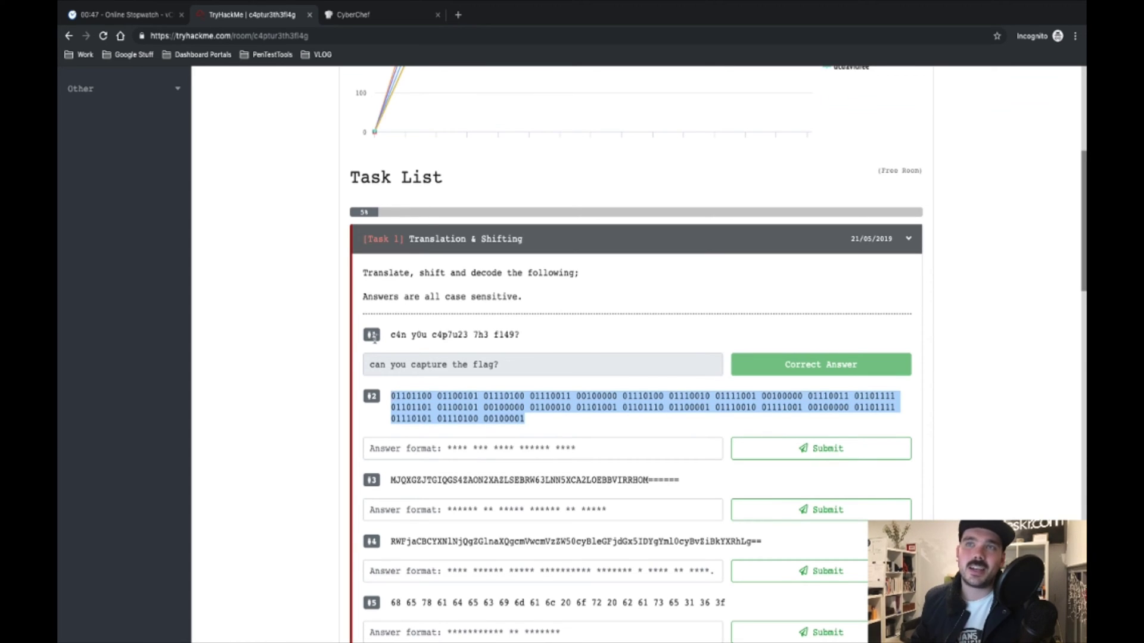
Replace CyberChef's old hex input with question 2's binary string.
click(370, 12)
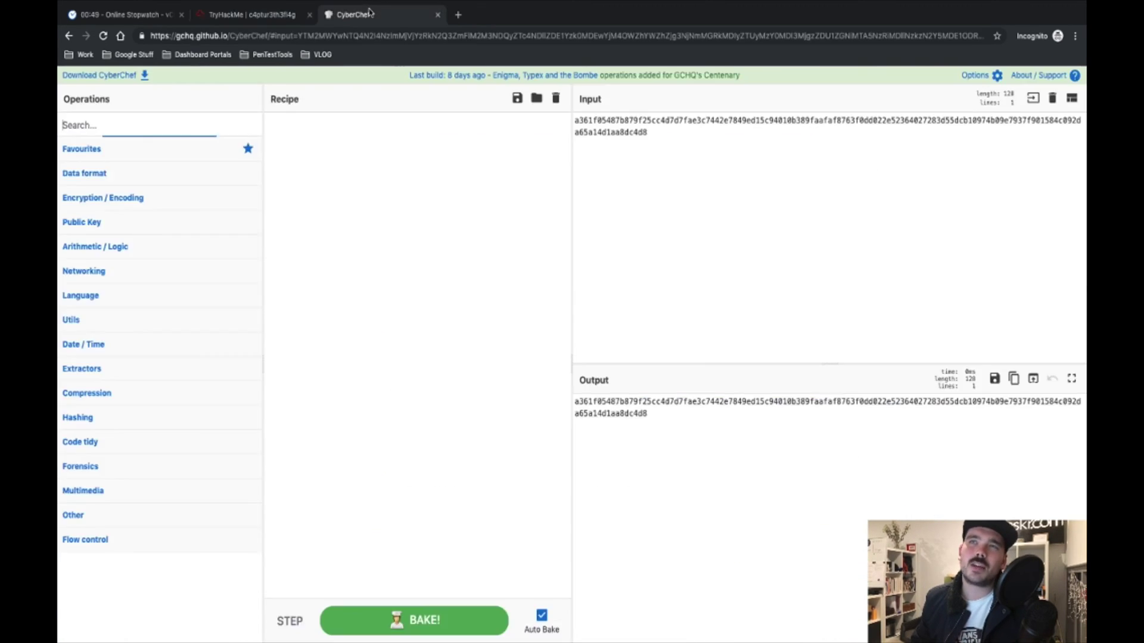
click(666, 178)
key(ctrl+a)
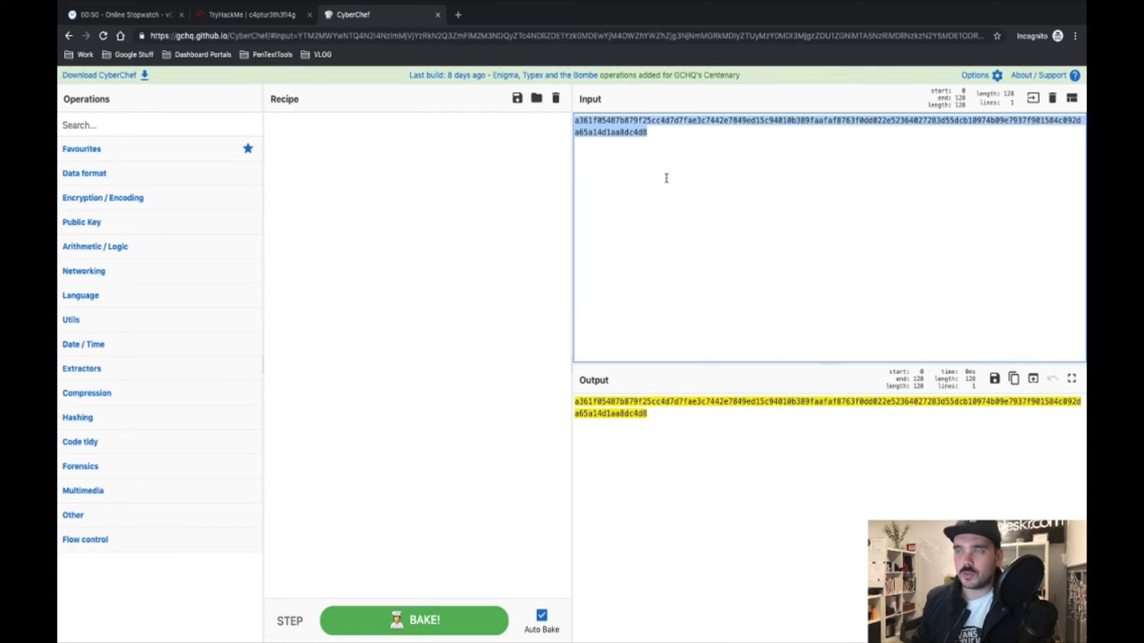
key(BackSpace)
key(ctrl+v)
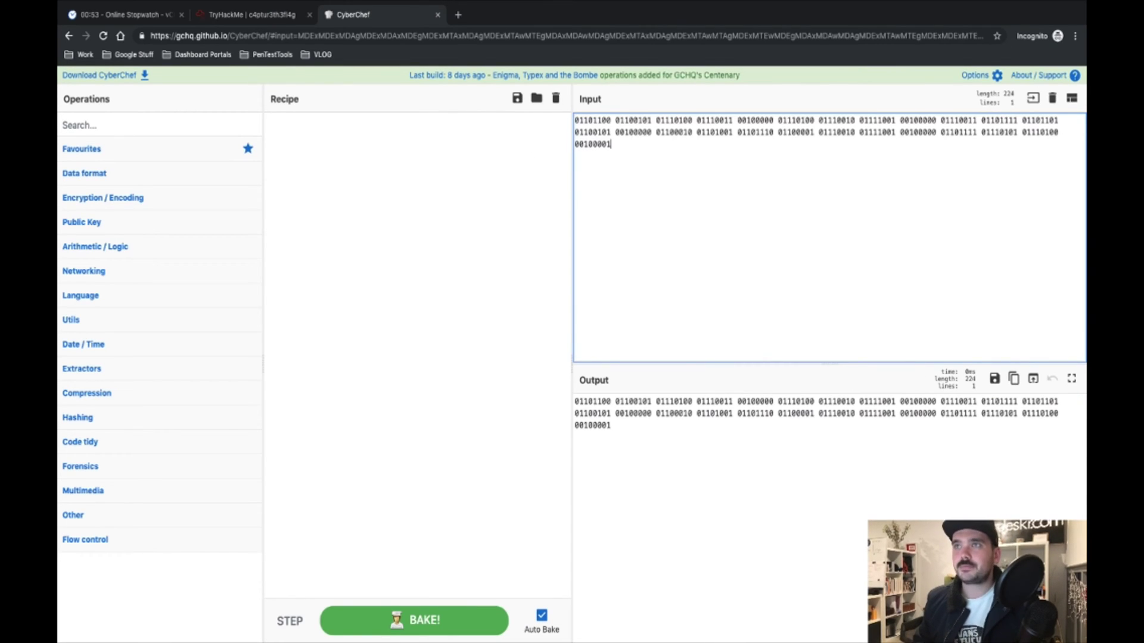
Decode it with From Binary to 'lets try some binary out!' and copy the output.
click(116, 122)
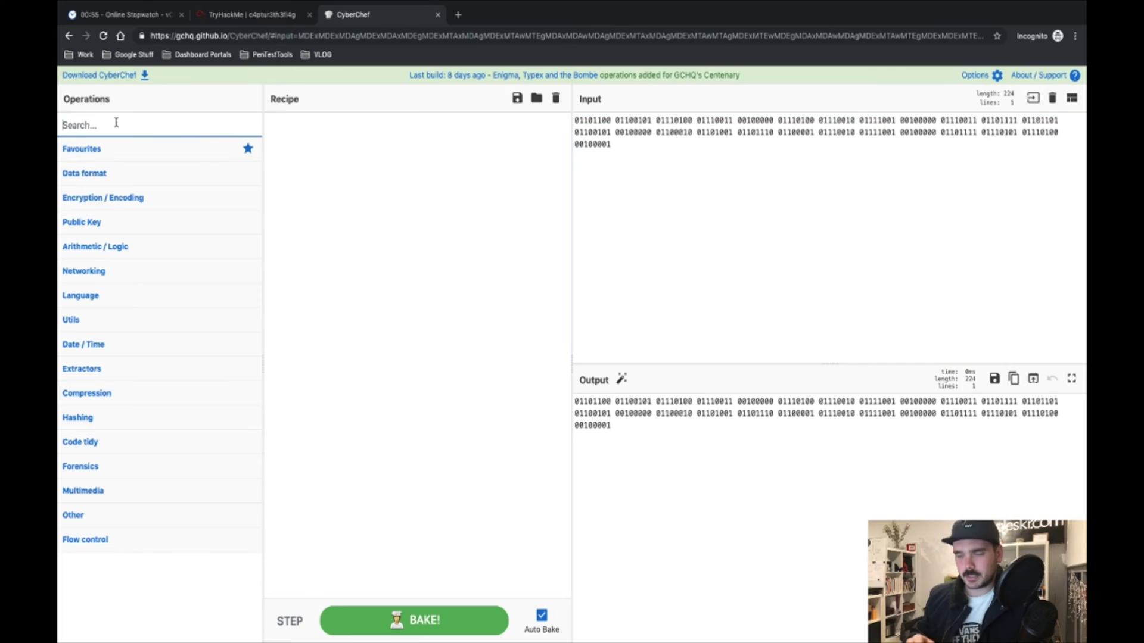
text(binary)
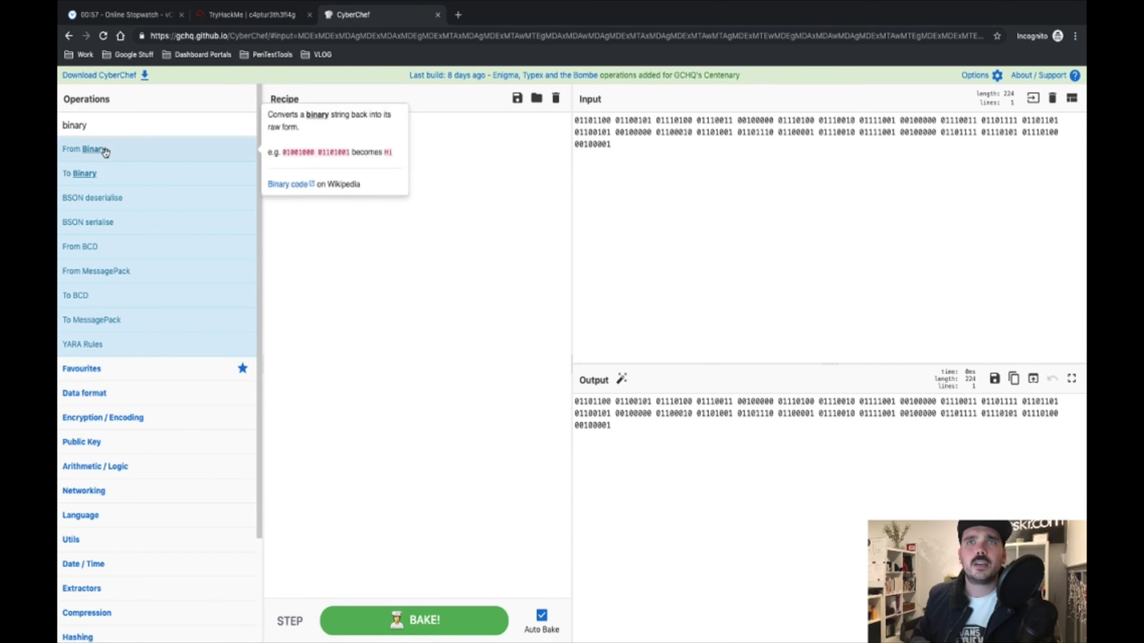
drag(102, 151, 309, 182)
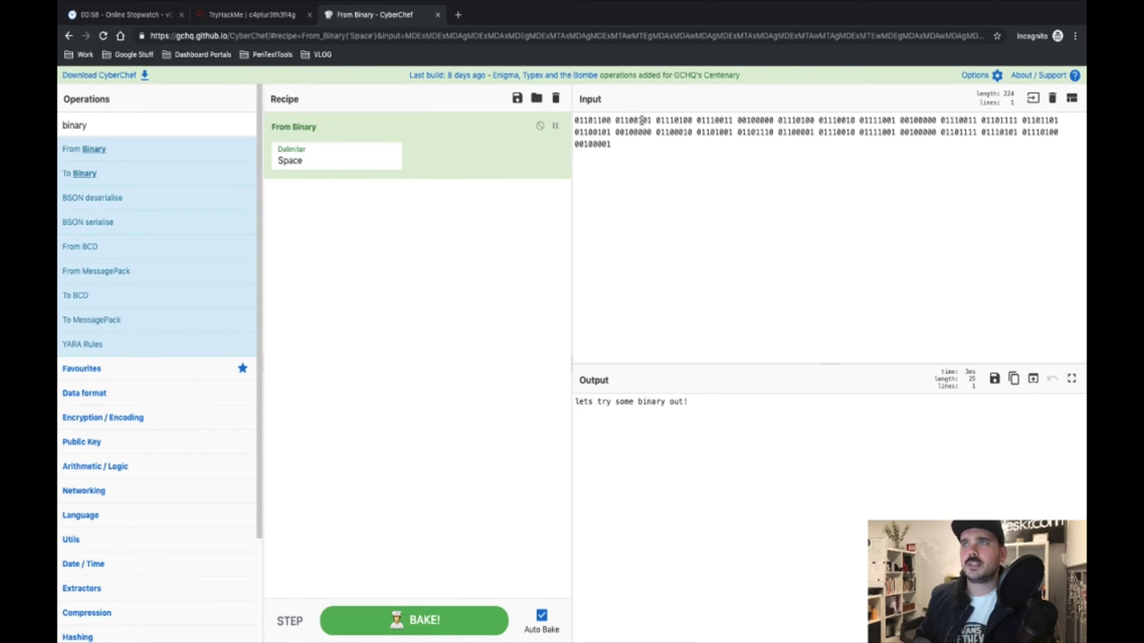
click(669, 141)
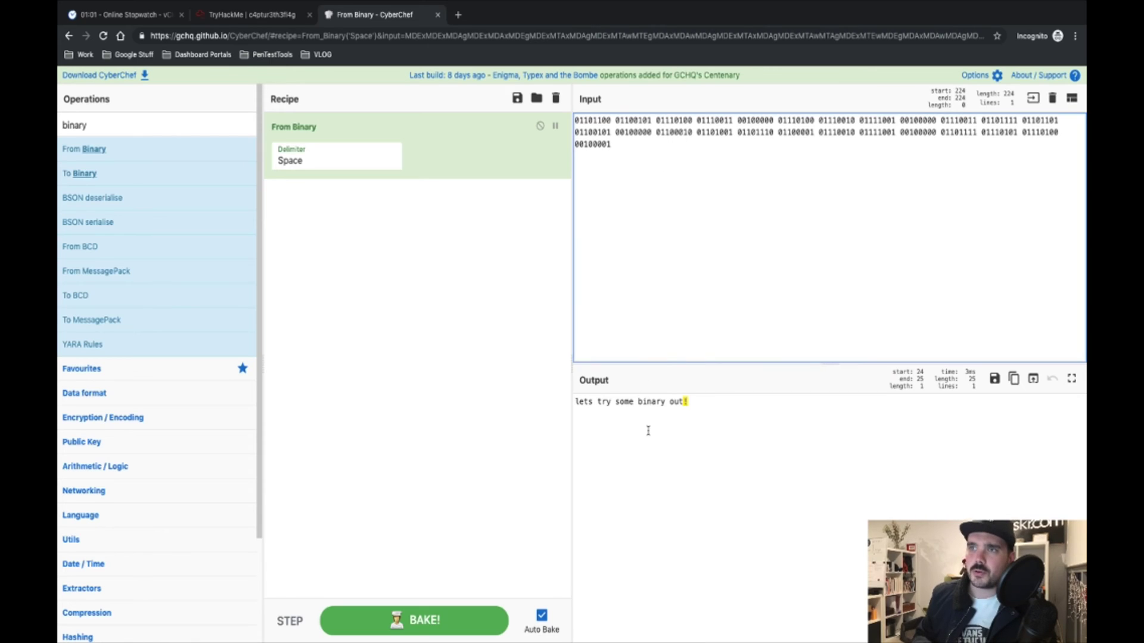
click(681, 446)
key(ctrl+a)
key(ctrl+c)
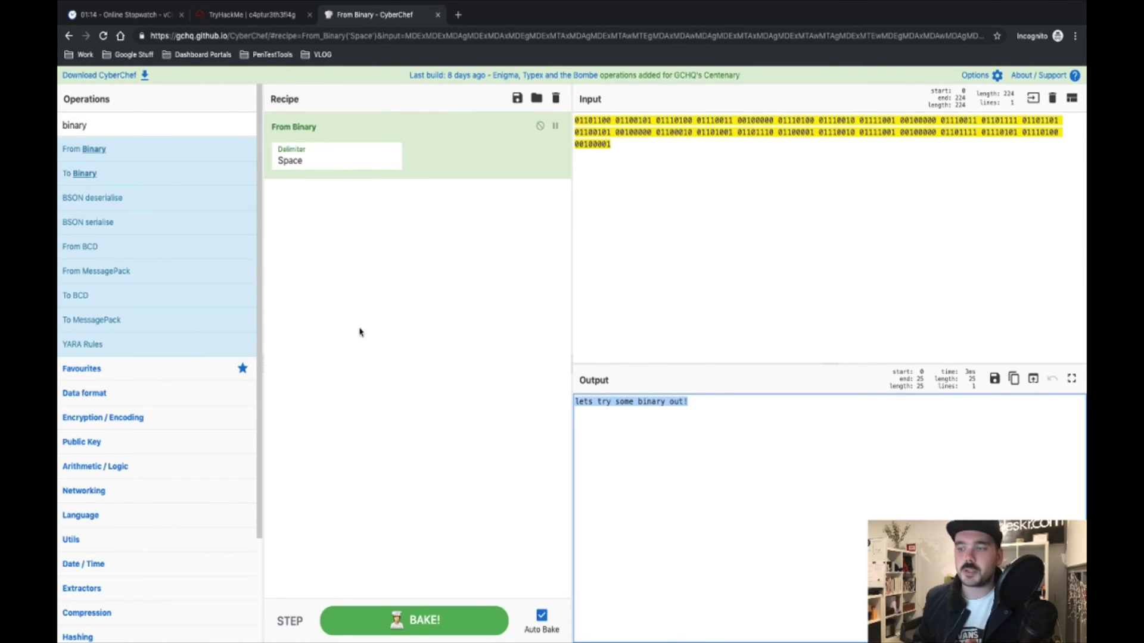
click(268, 22)
scroll(604, 327, down, 7)
Paste and submit 'lets try some binary out!' as question 2's answer.
scroll(604, 327, up, 7)
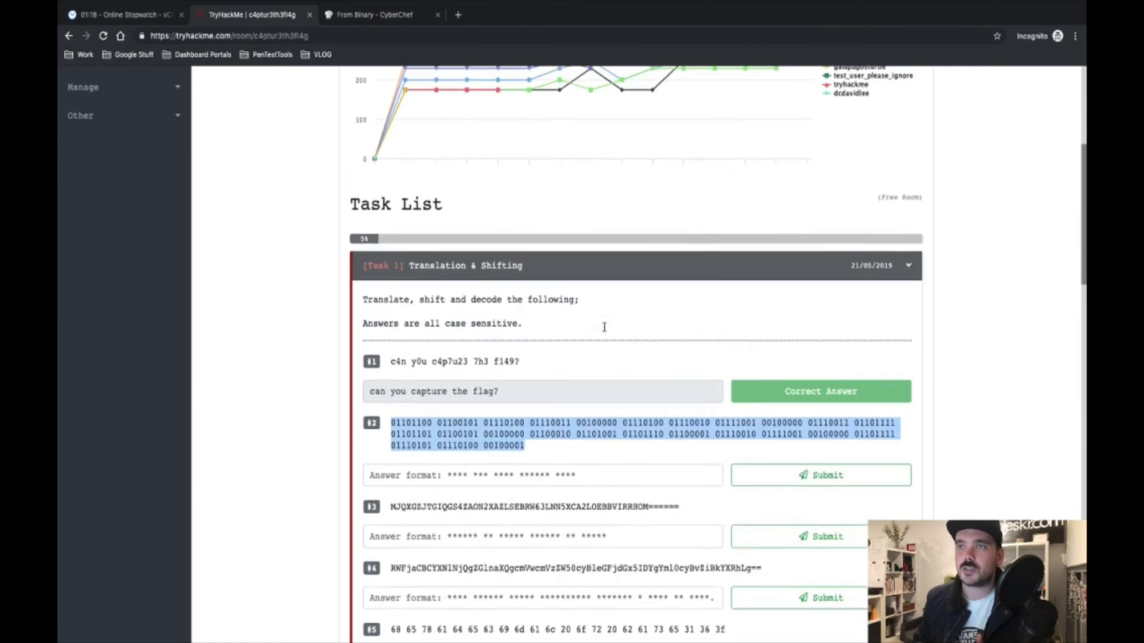
scroll(604, 327, down, 3)
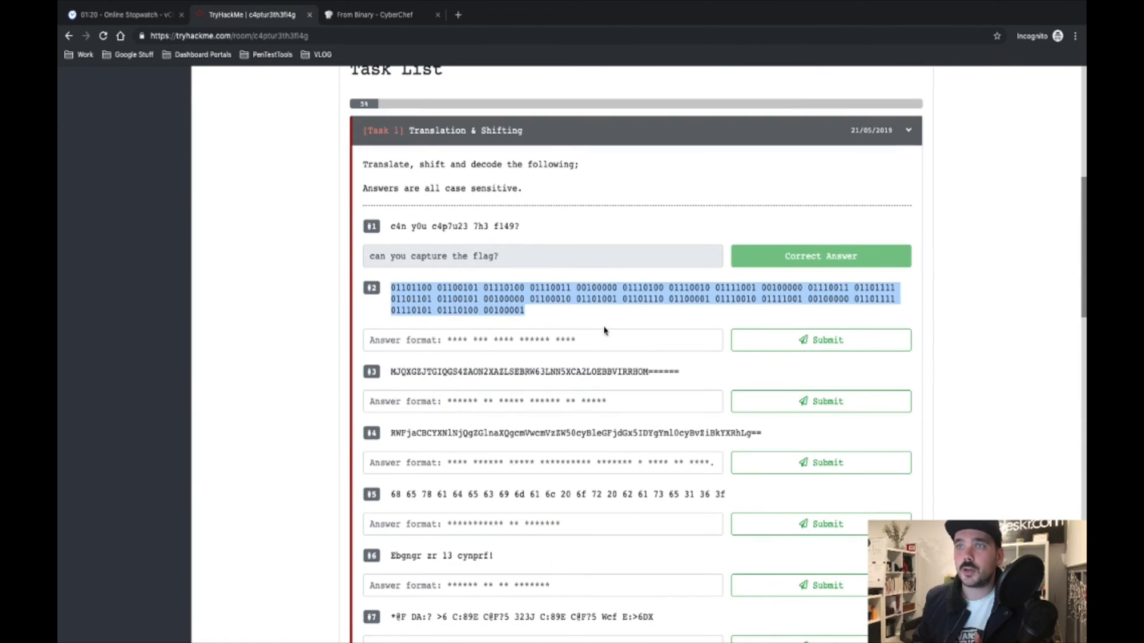
click(533, 328)
click(516, 340)
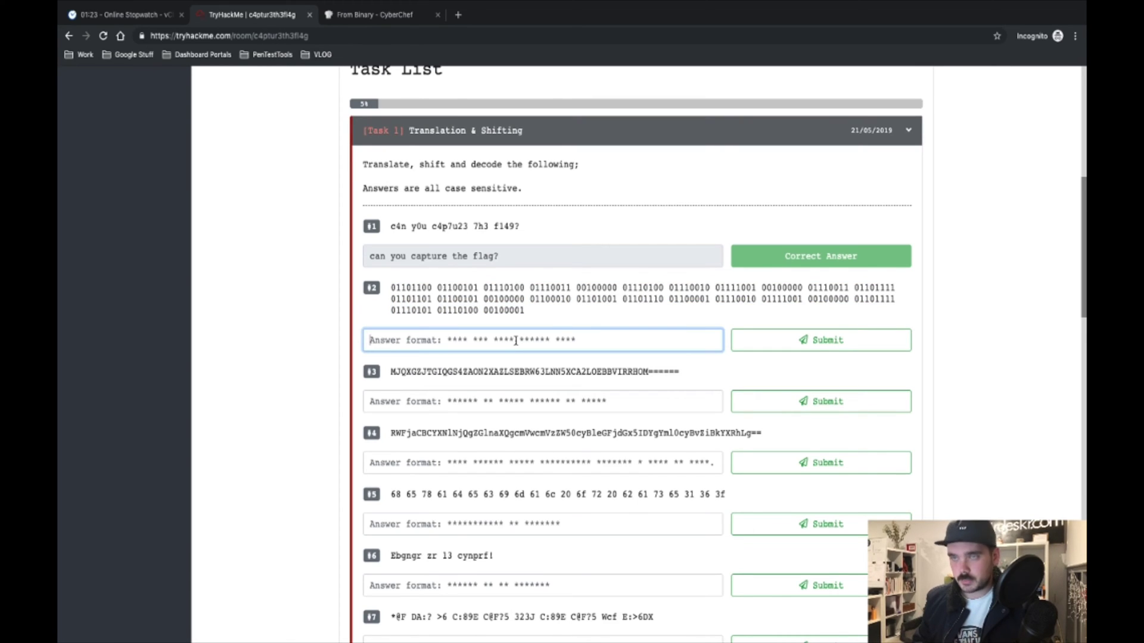
key(ctrl+v)
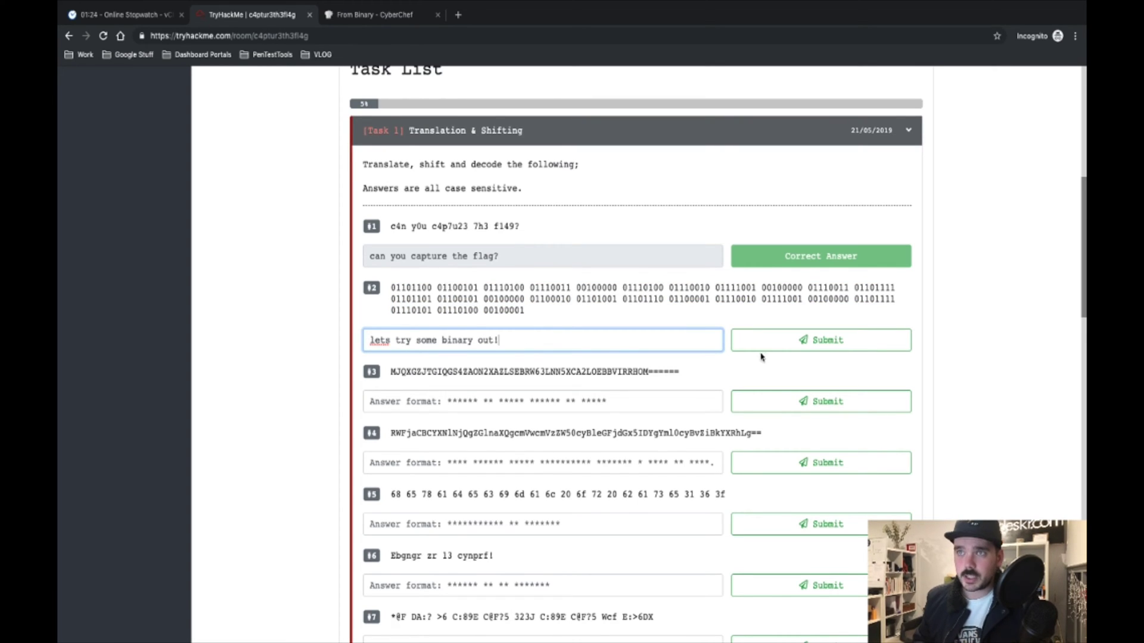
click(810, 345)
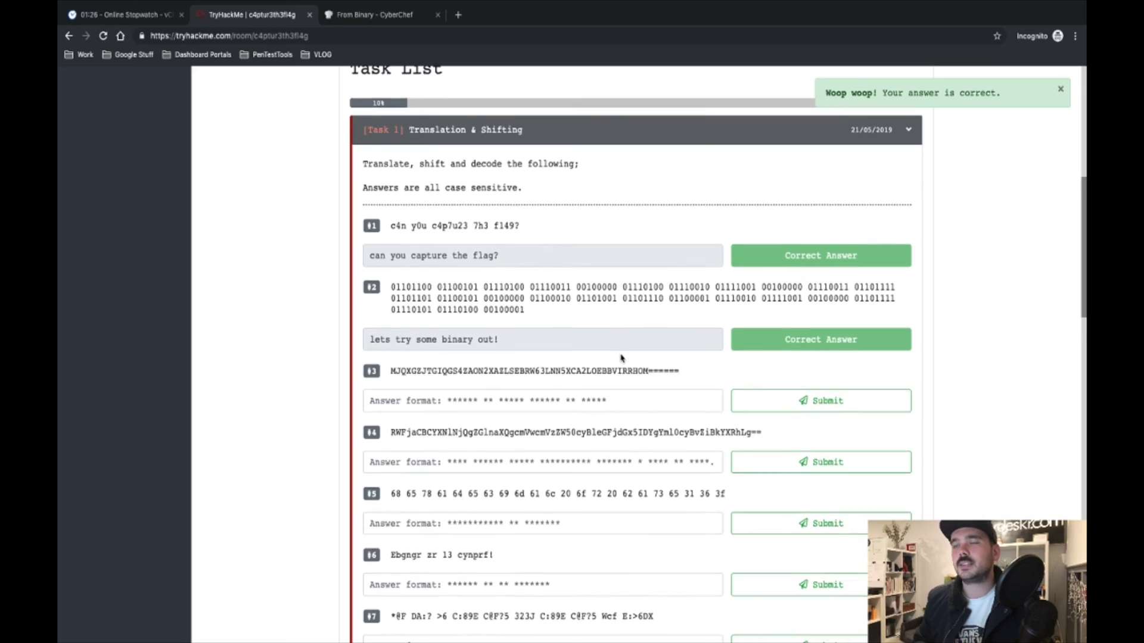
Select question 3's Base32 string for decoding.
scroll(620, 355, down, 1)
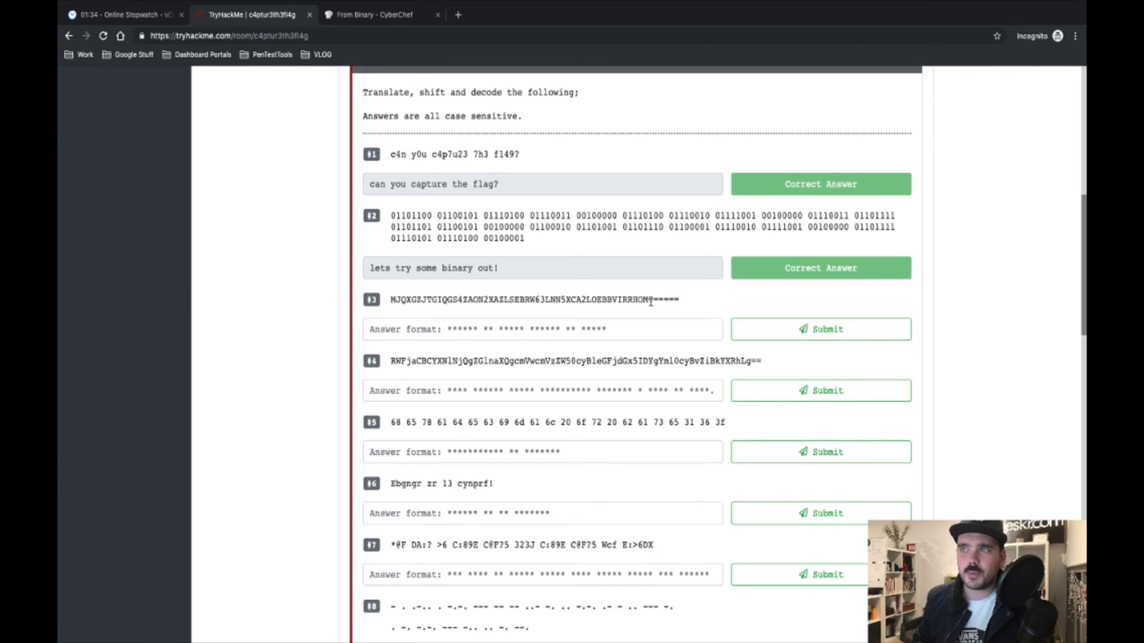
drag(651, 302, 391, 303)
key(ctrl+c)
click(678, 304)
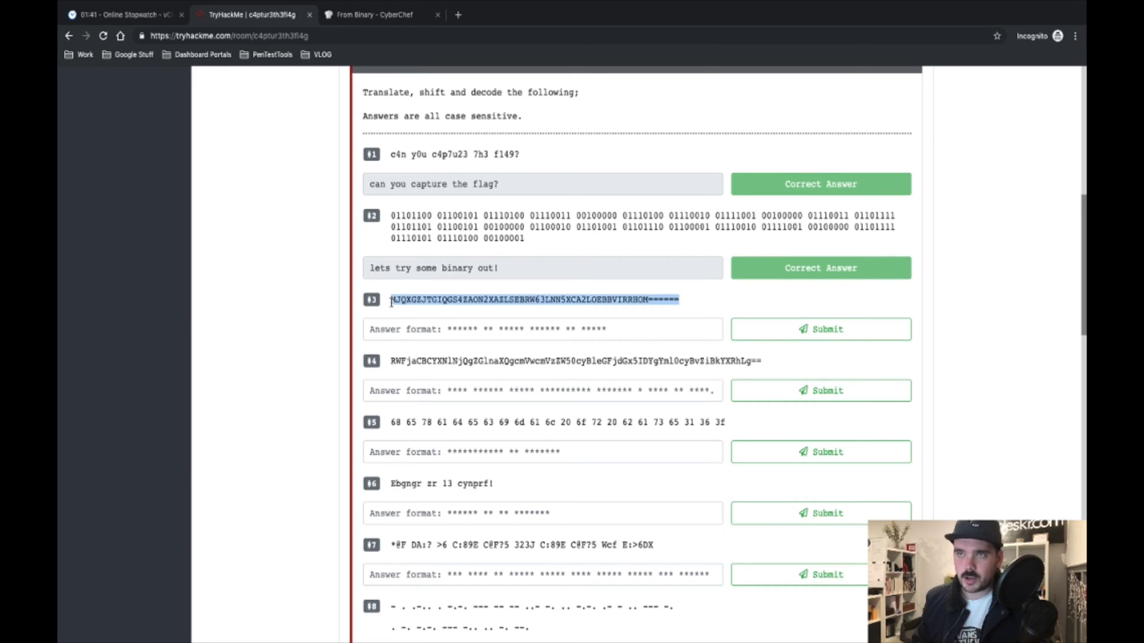
click(378, 18)
Replace CyberChef's binary input with question 3's Base32 string.
click(759, 222)
key(ctrl+a)
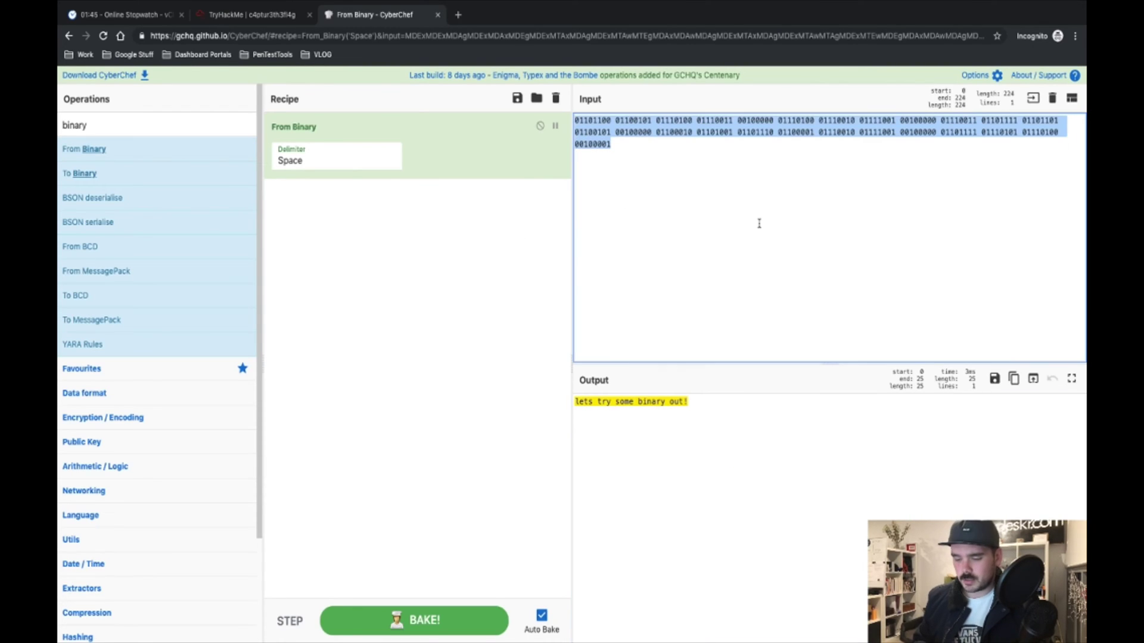
key(BackSpace)
key(ctrl+v)
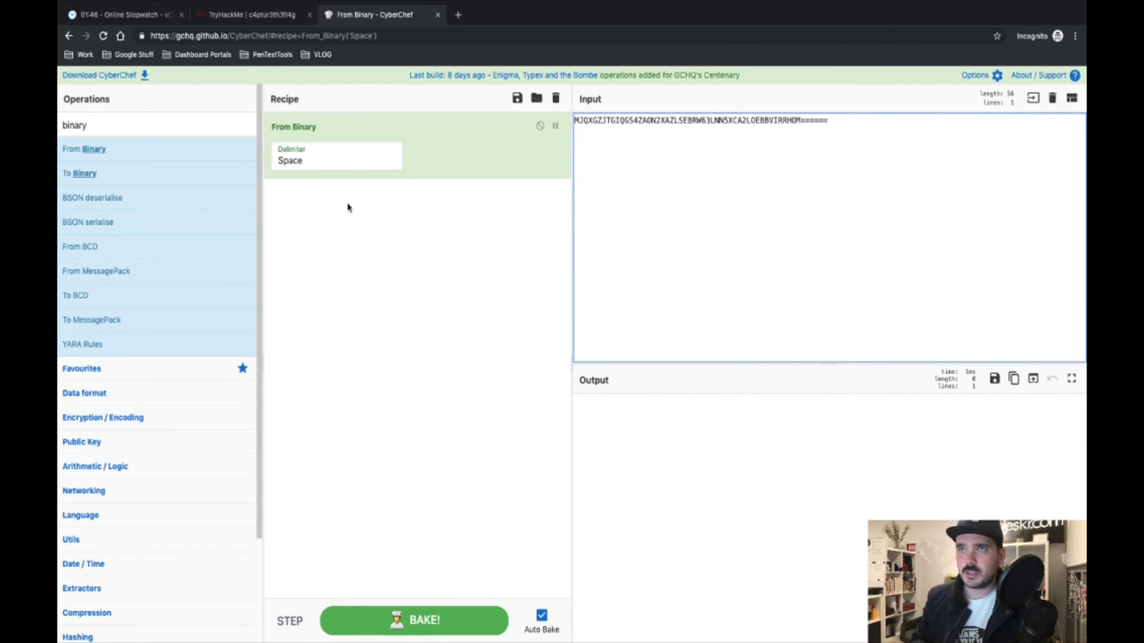
Swap the recipe to From Base32 and copy the decoded 'base32 is super common in CTF's'.
click(556, 99)
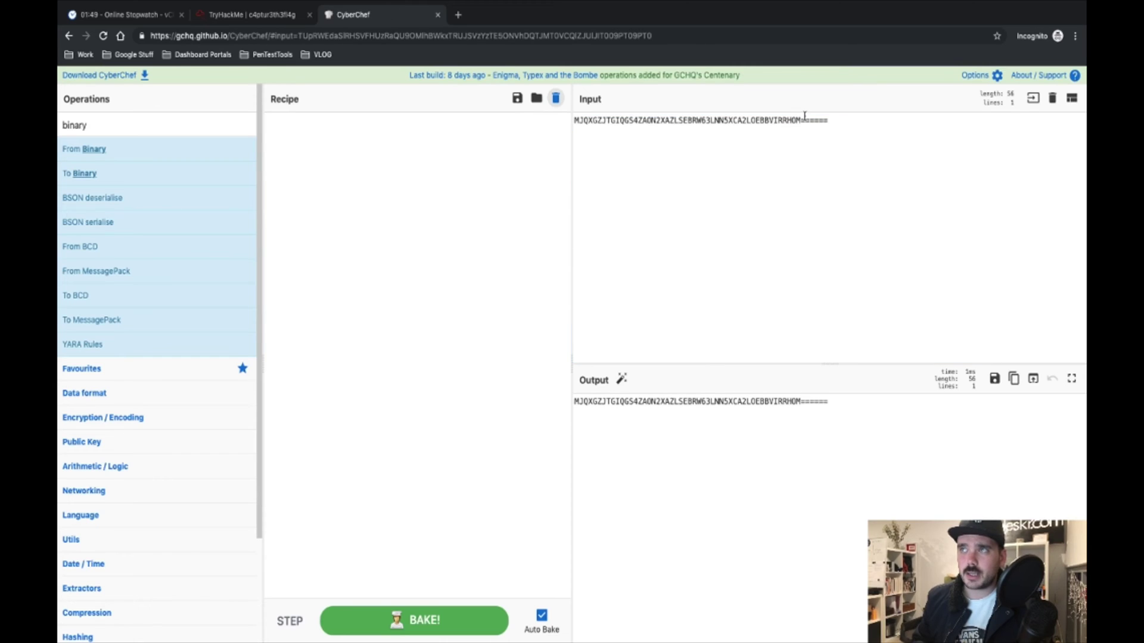
triple_click(212, 126)
text(base)
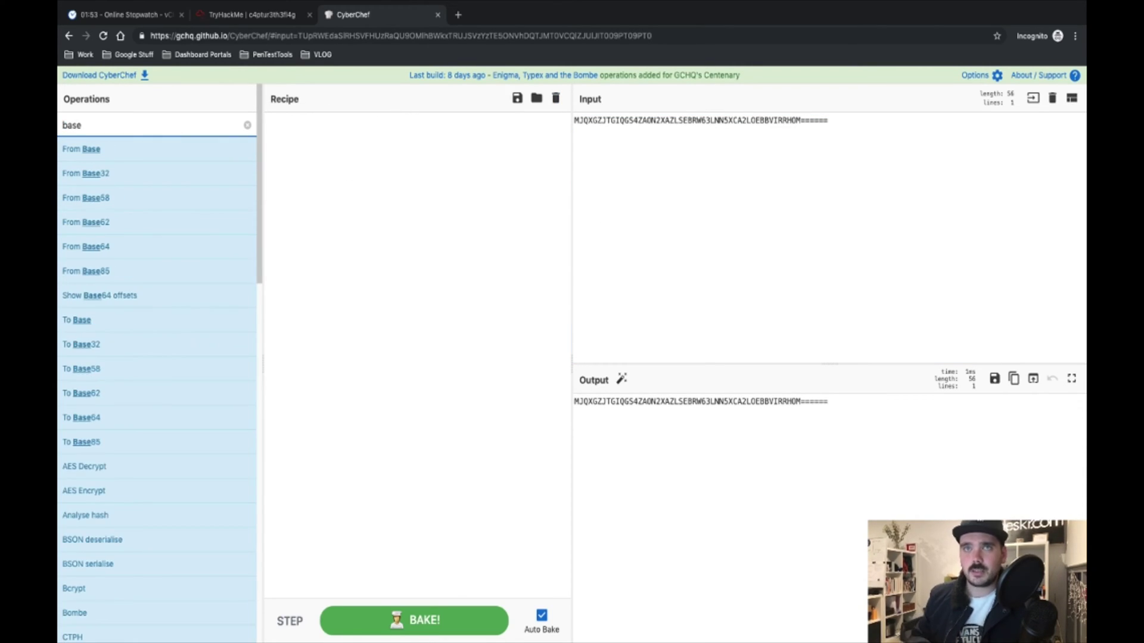
drag(113, 173, 539, 251)
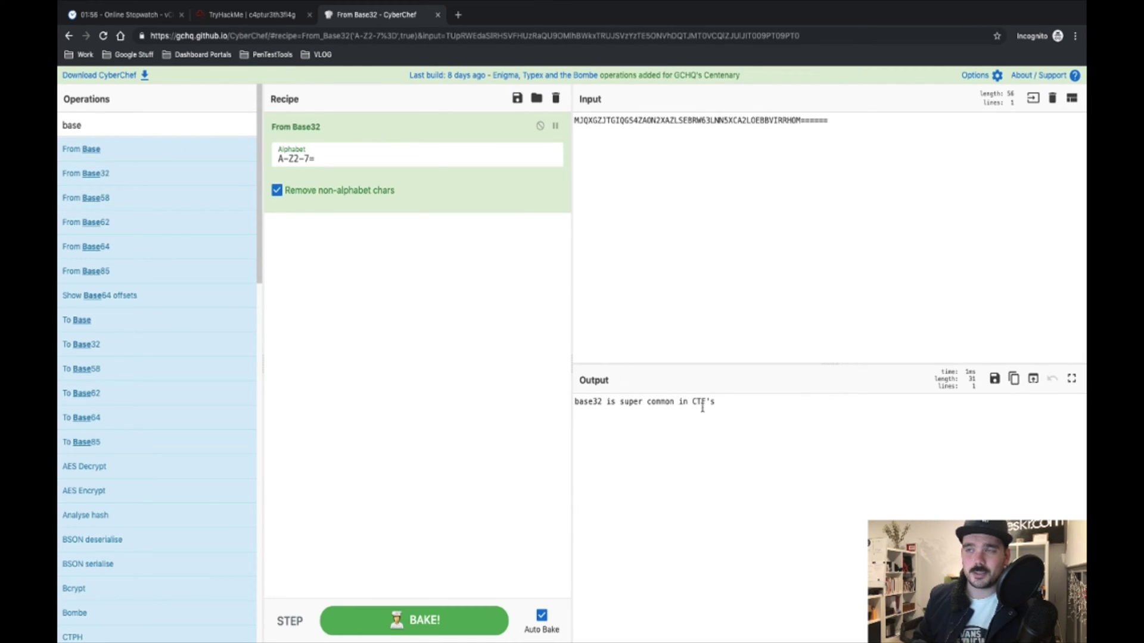
triple_click(737, 405)
key(ctrl+c)
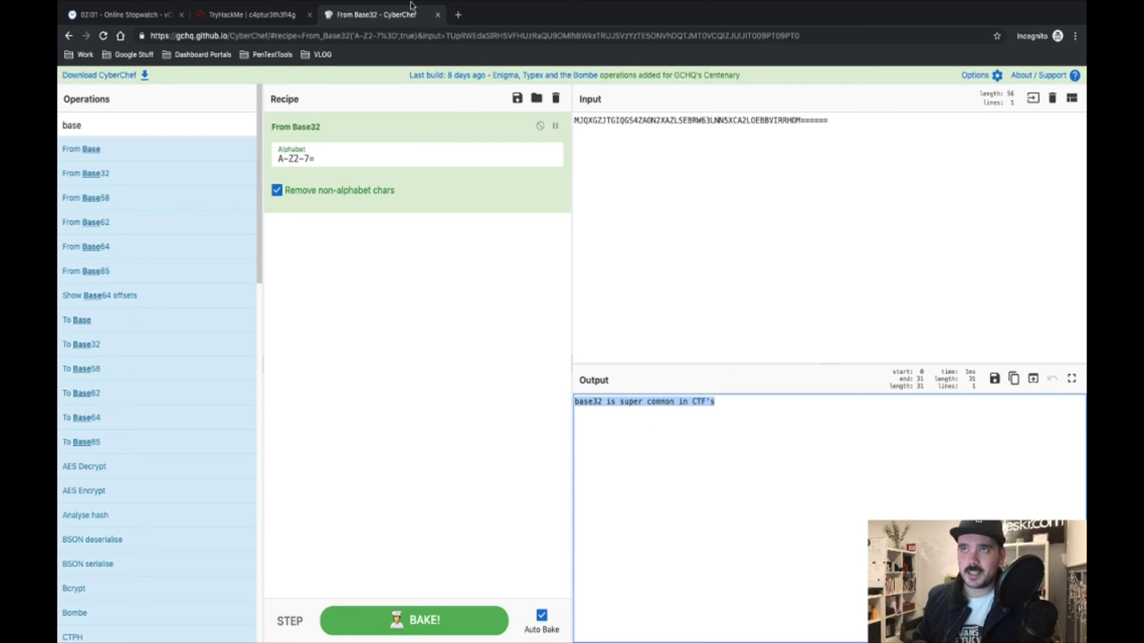
click(262, 16)
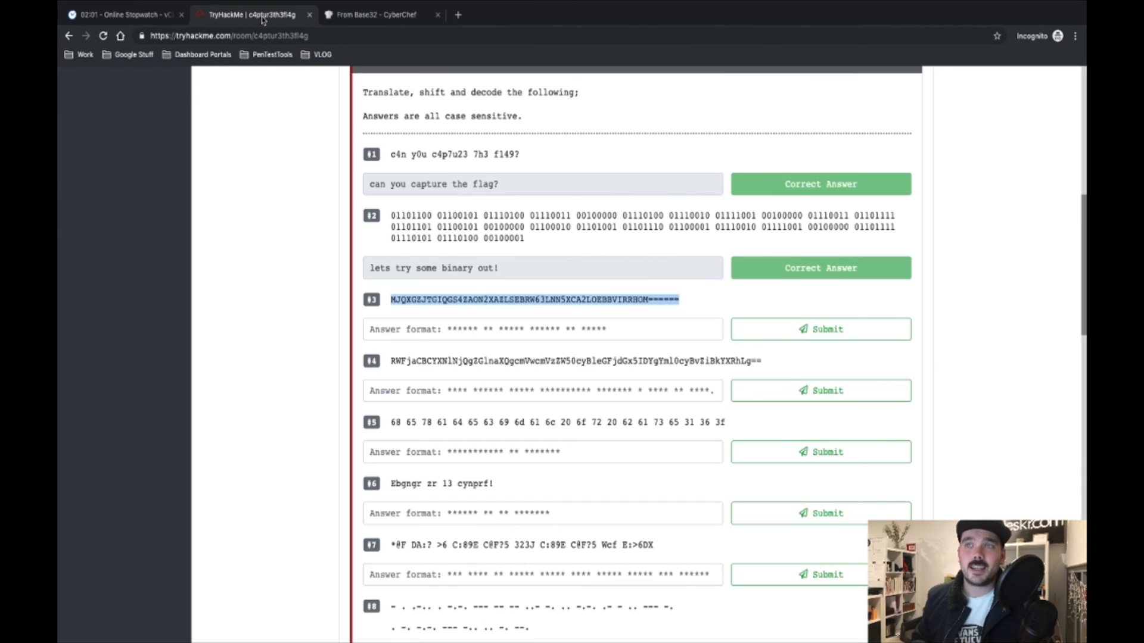
Paste and submit 'base32 is super common in CTF's' as question 3's answer.
click(581, 324)
key(ctrl+v)
click(792, 329)
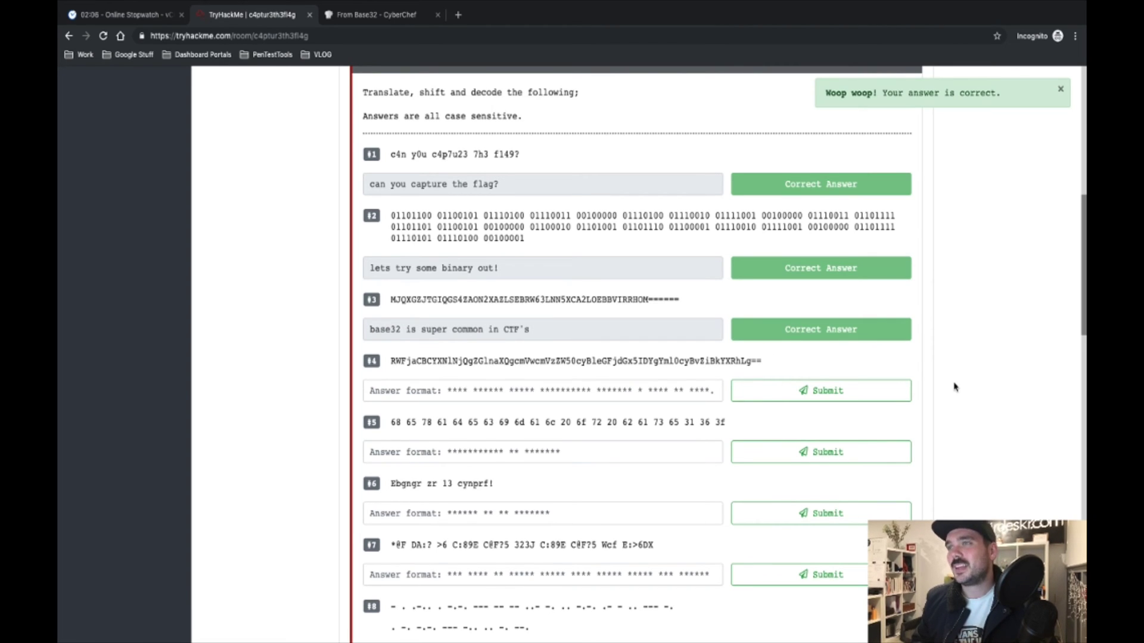
Select question 4's Base64 string for decoding.
scroll(954, 387, down, 2)
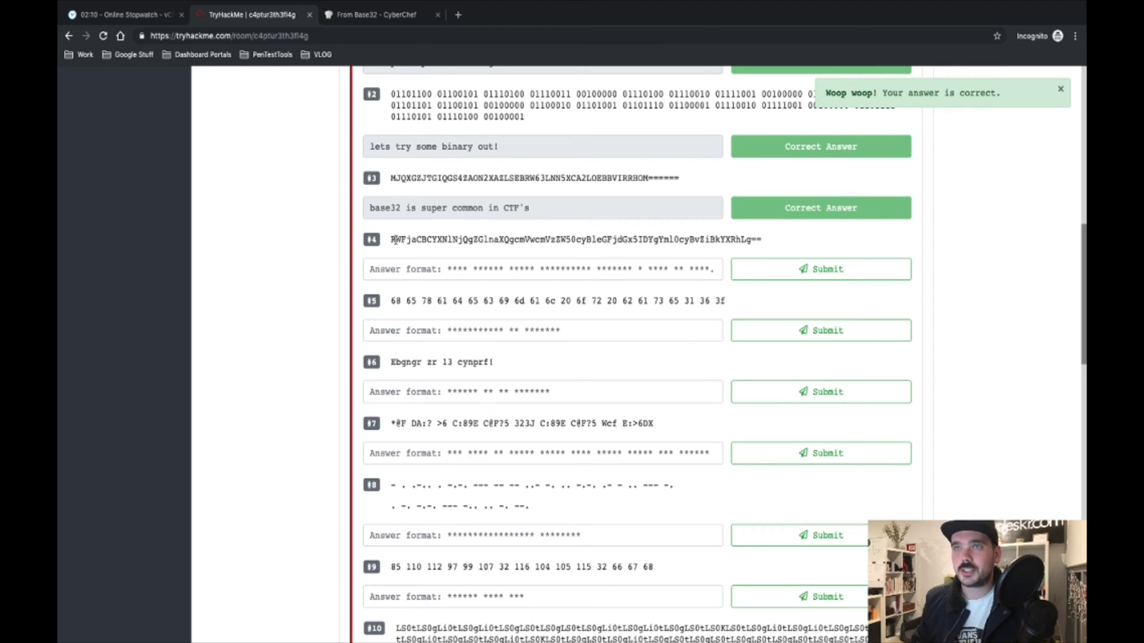
drag(394, 240, 763, 245)
key(ctrl+c)
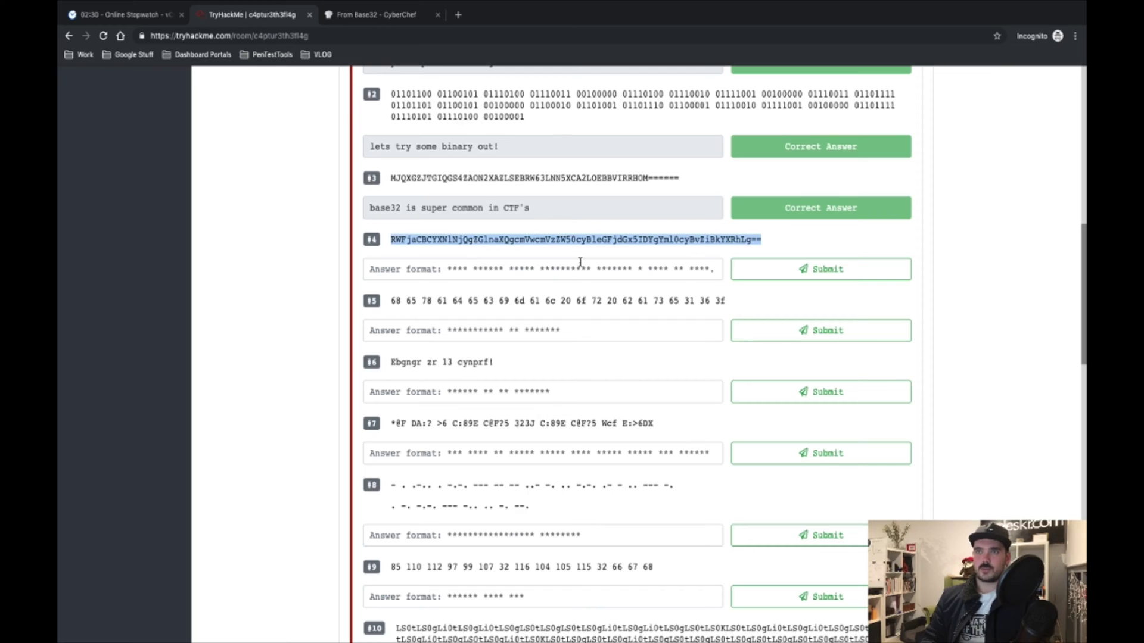
click(361, 18)
Paste question 4's string into CyberChef and try decoding it with From Base62.
click(676, 194)
key(ctrl+a)
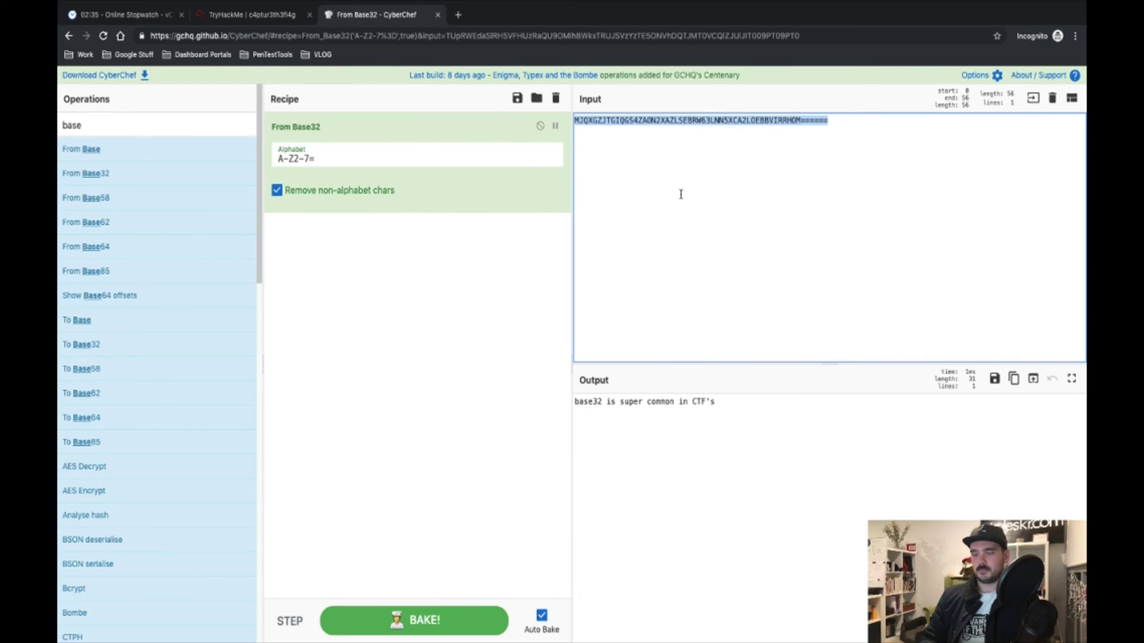
key(ctrl+v)
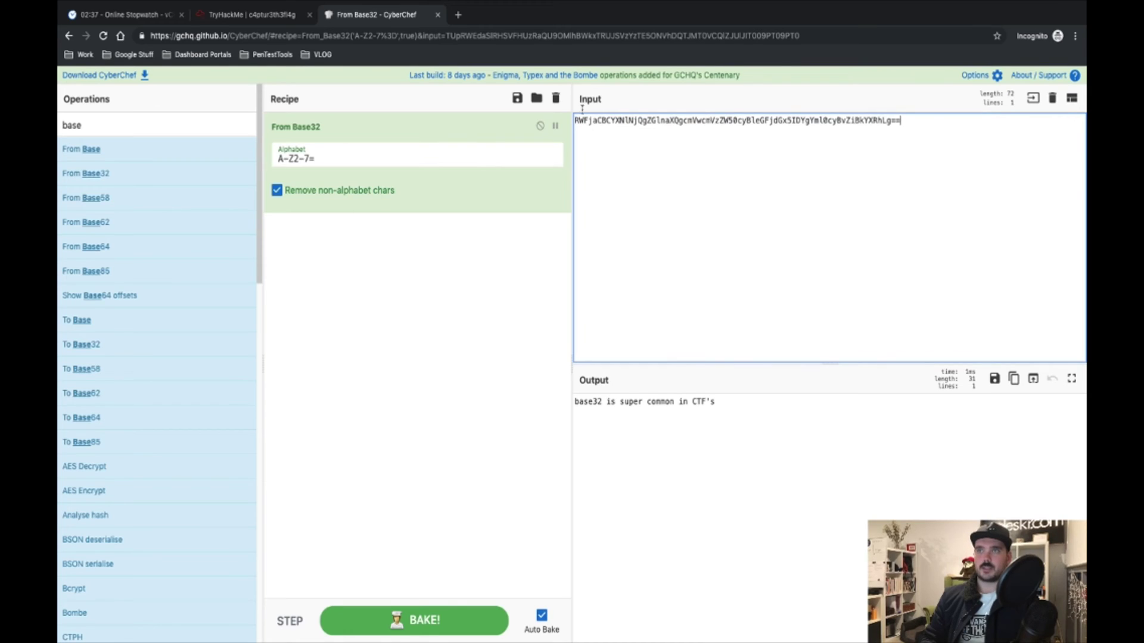
click(557, 100)
drag(87, 222, 394, 220)
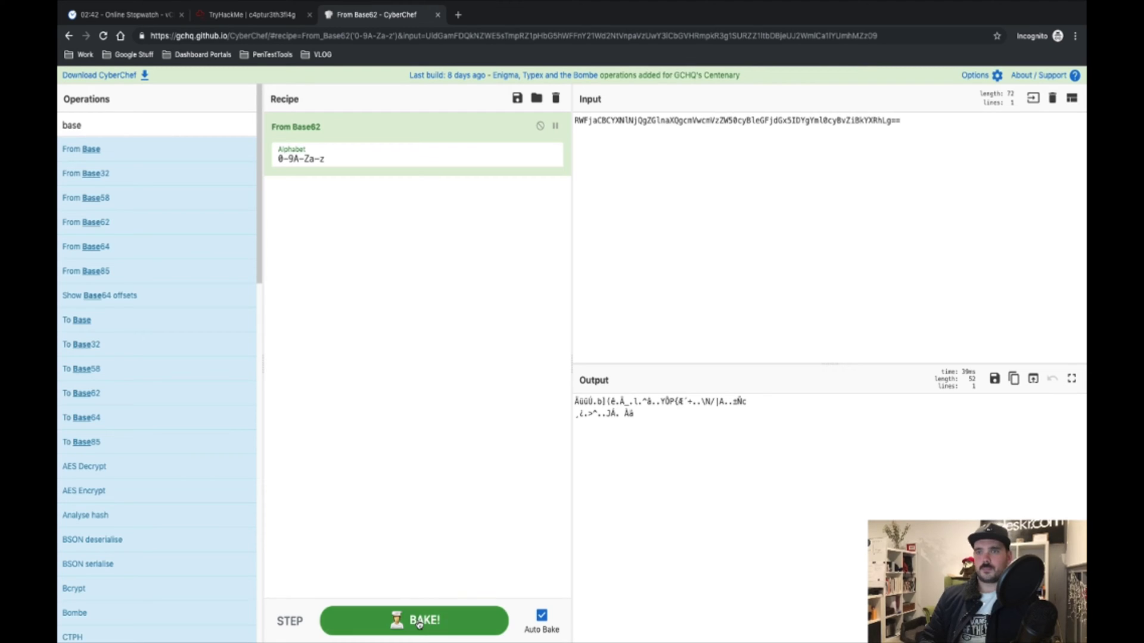
click(953, 168)
key(Return)
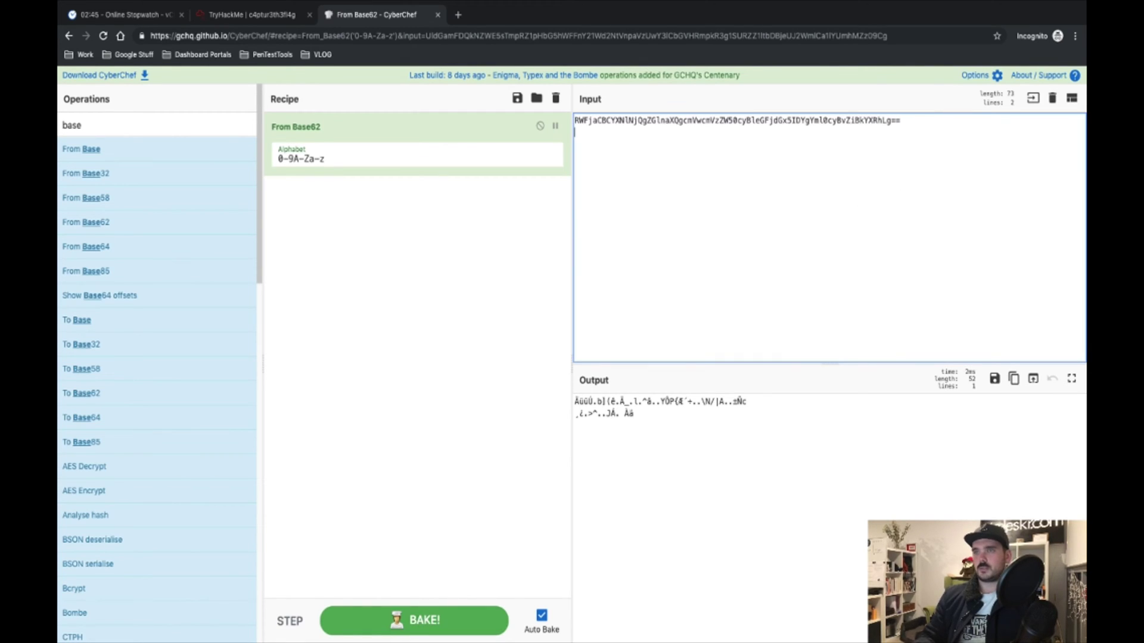
key(Return)
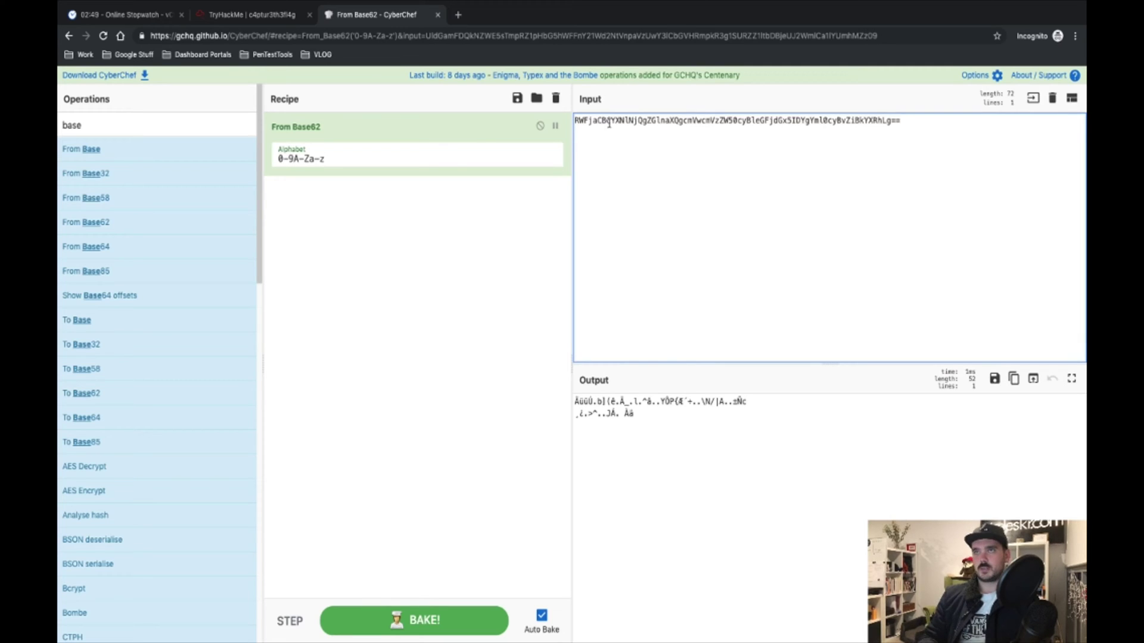
click(482, 624)
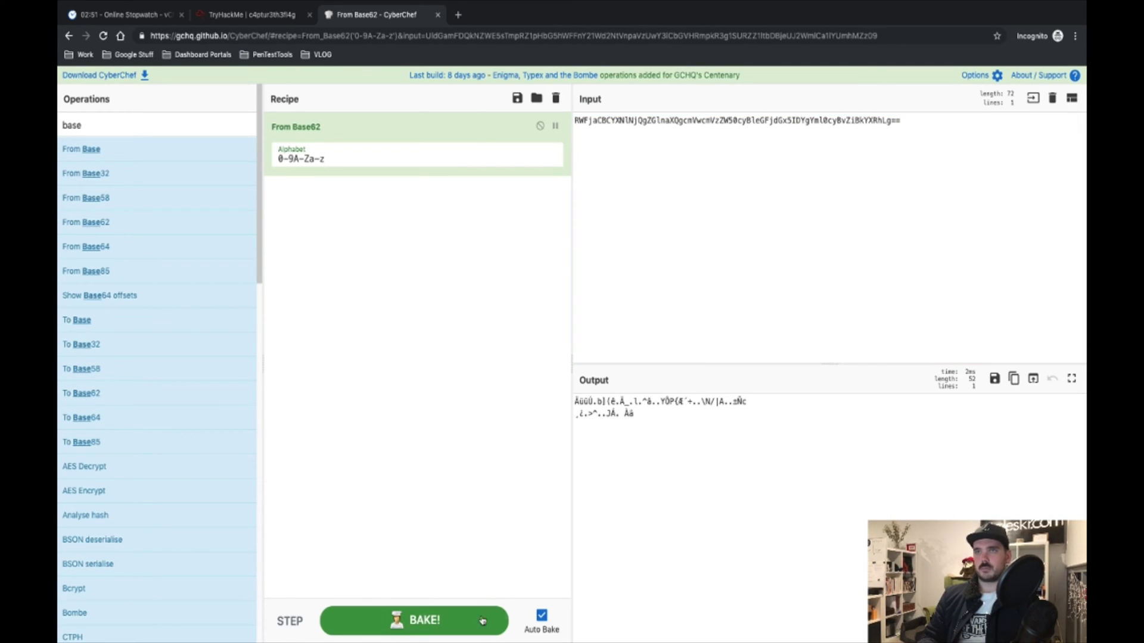
Replace Base62 with From Base64 and select the decoded sentence about 6 bits of data.
click(555, 98)
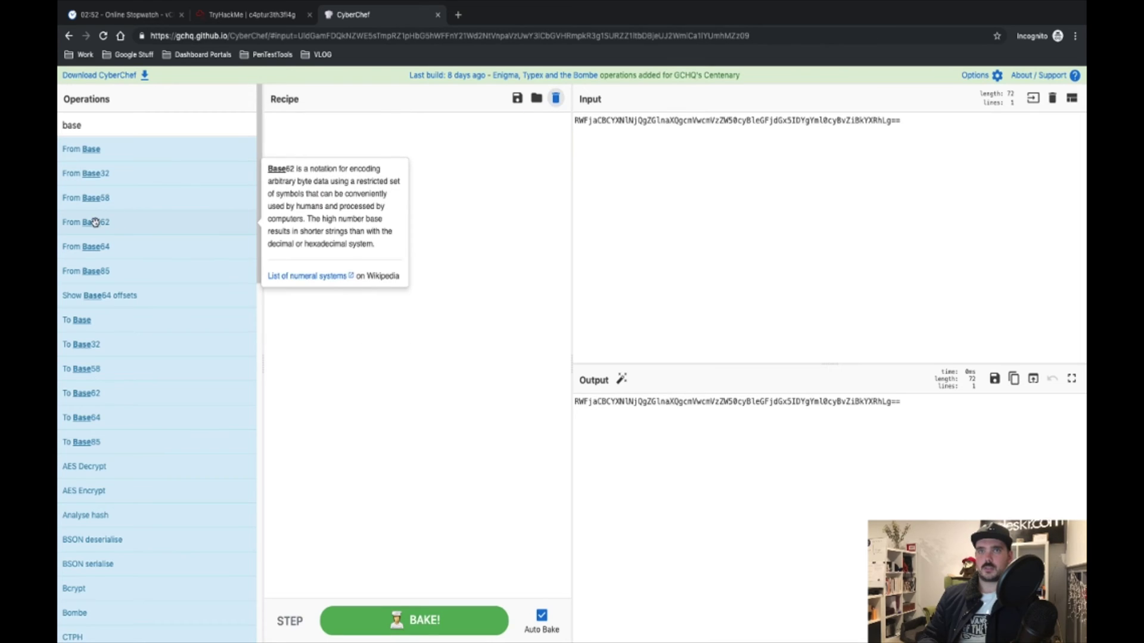
drag(91, 222, 559, 312)
mouse_move(126, 242)
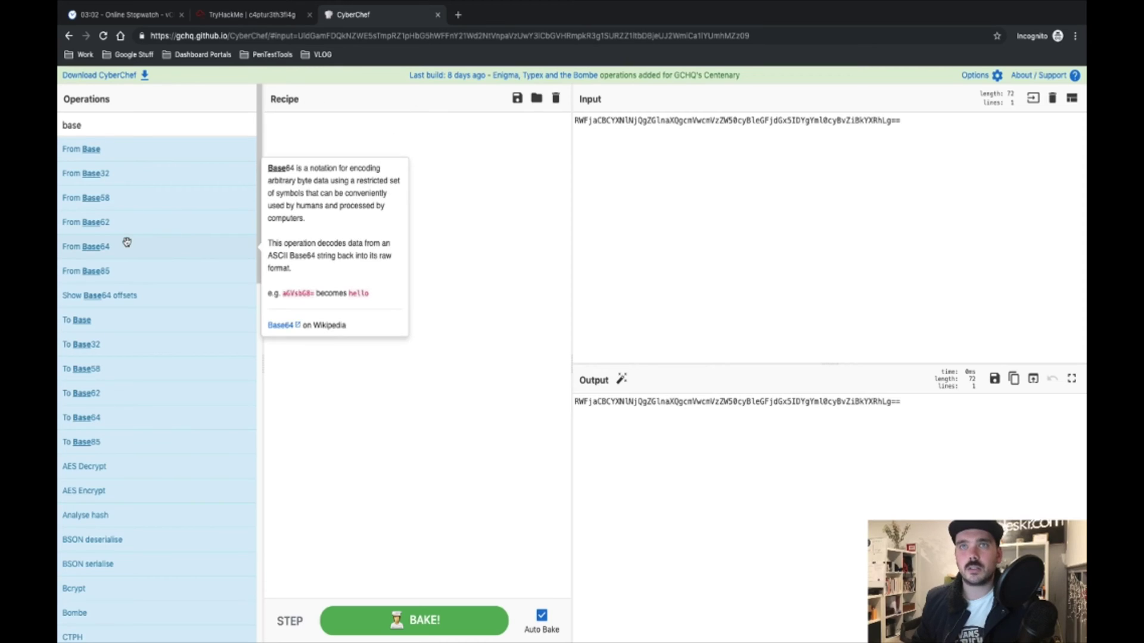
drag(127, 242, 454, 191)
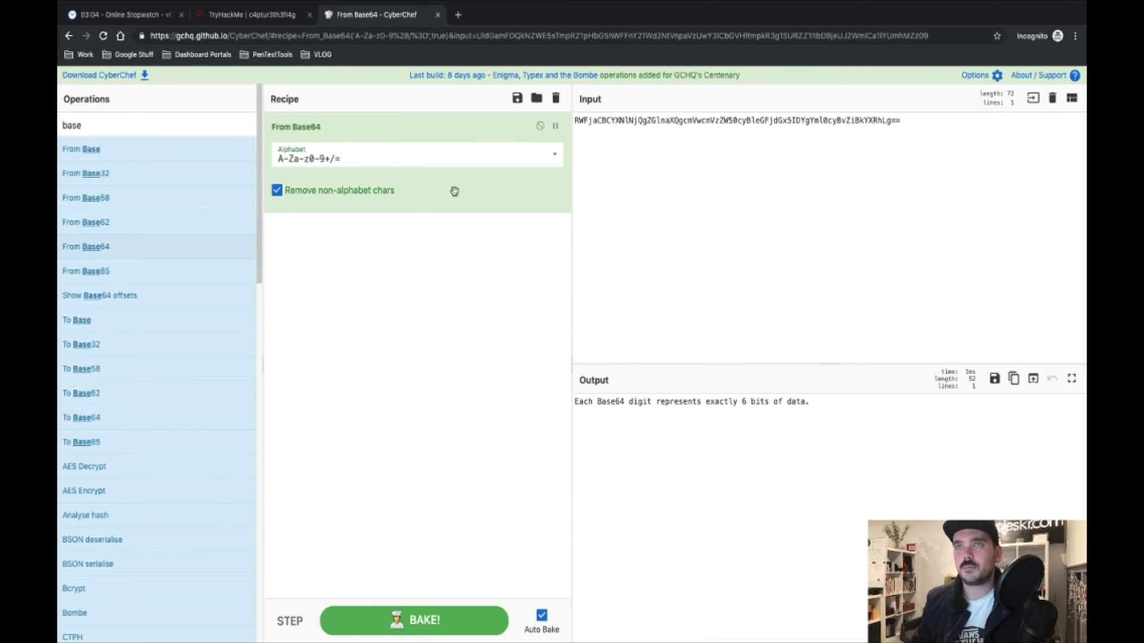
click(820, 507)
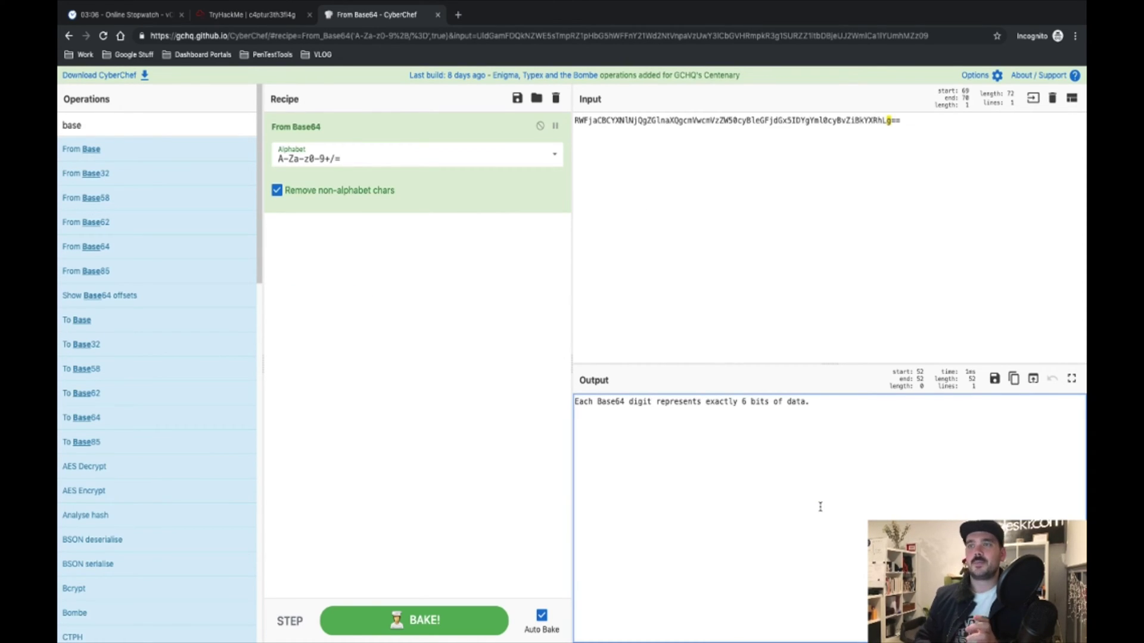
key(ctrl+a)
key(ctrl+c)
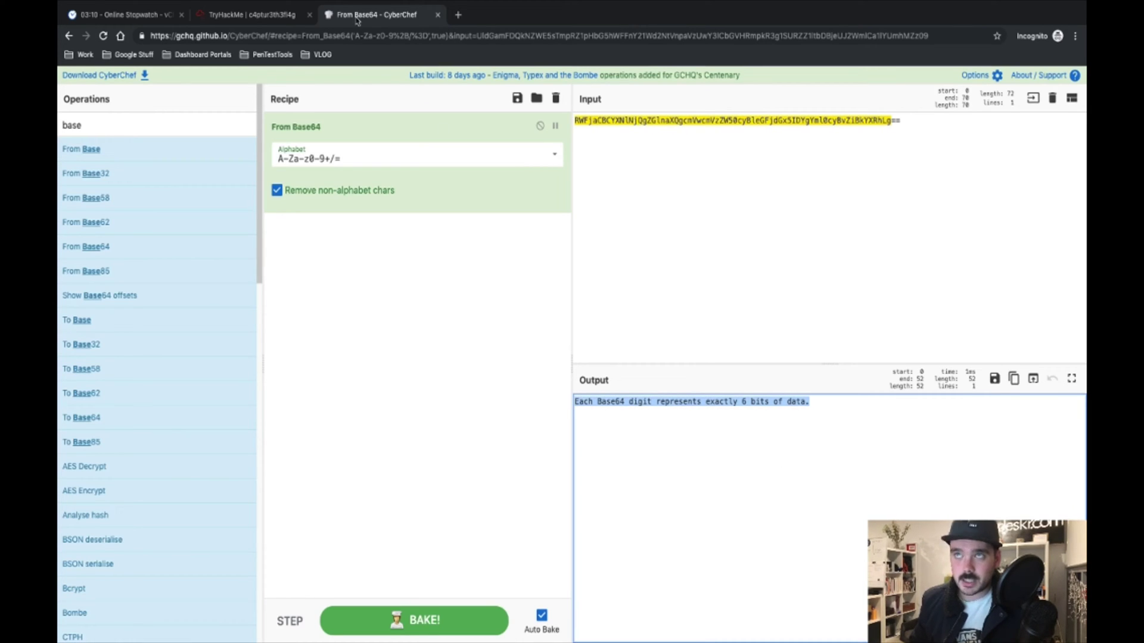
click(238, 16)
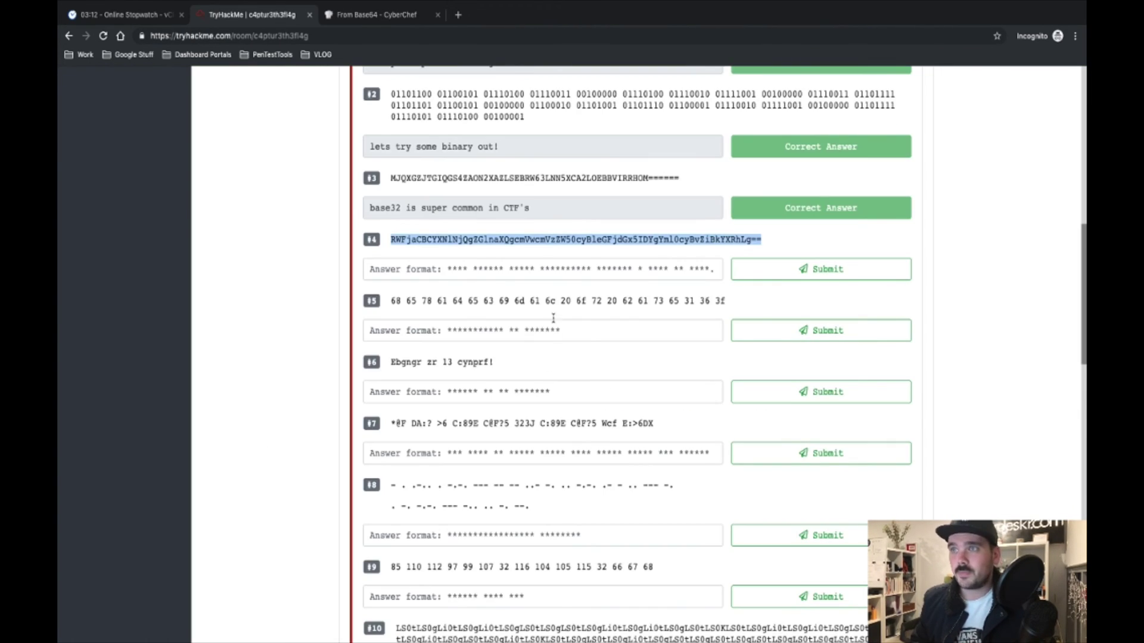
Paste and submit the decoded Base64 sentence as question 4's answer.
click(591, 270)
key(ctrl+v)
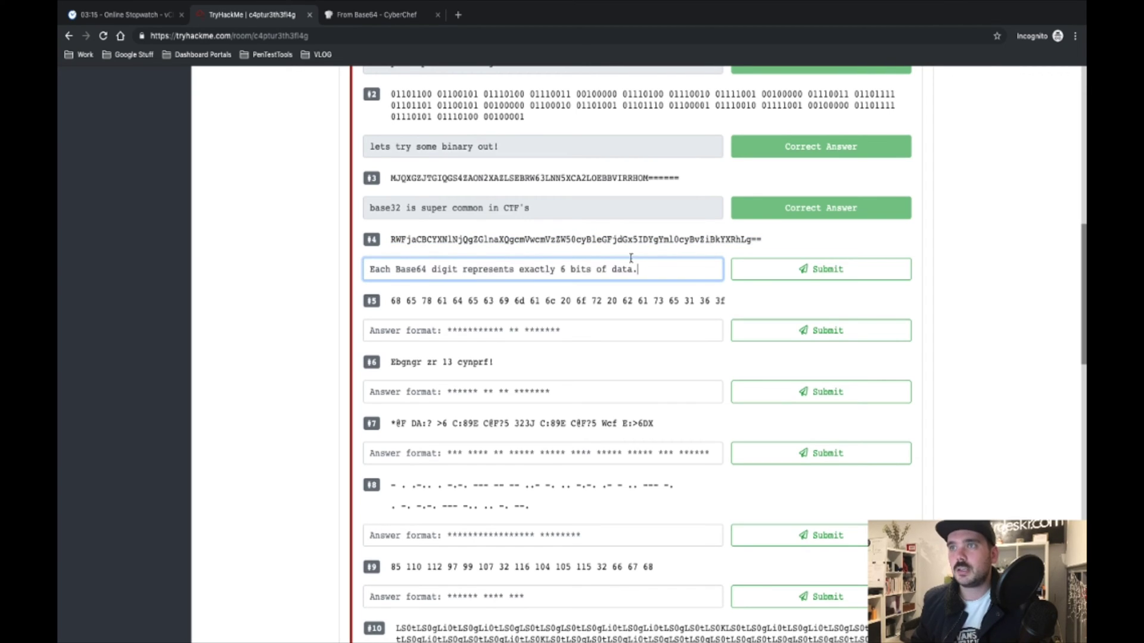
click(801, 271)
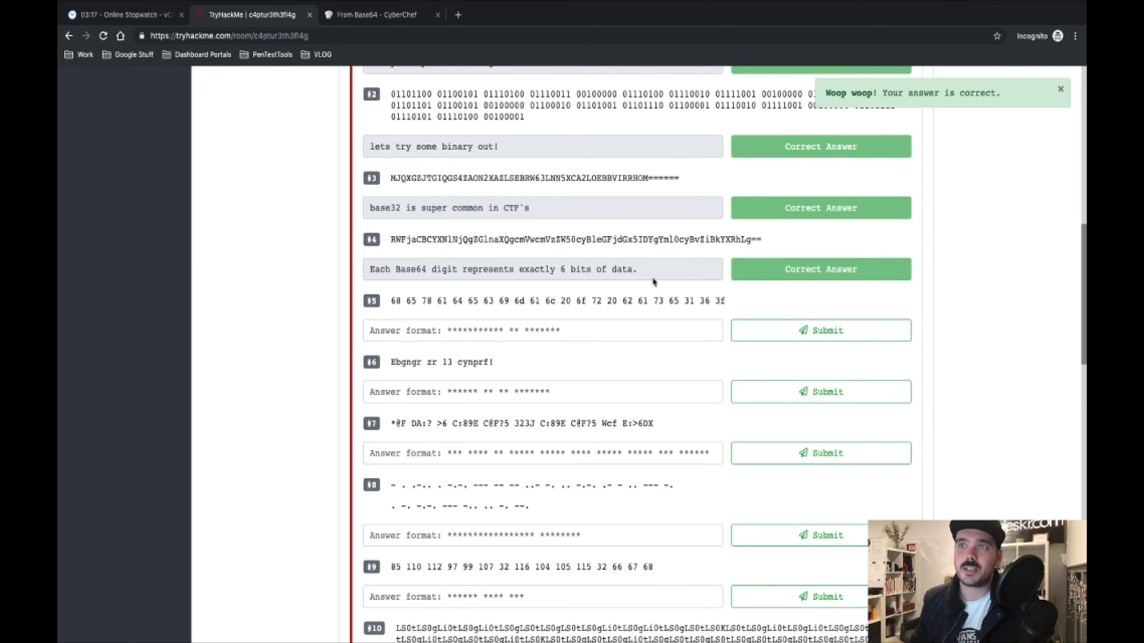
Select question 5's full hex string for decoding.
drag(394, 300, 724, 298)
click(418, 297)
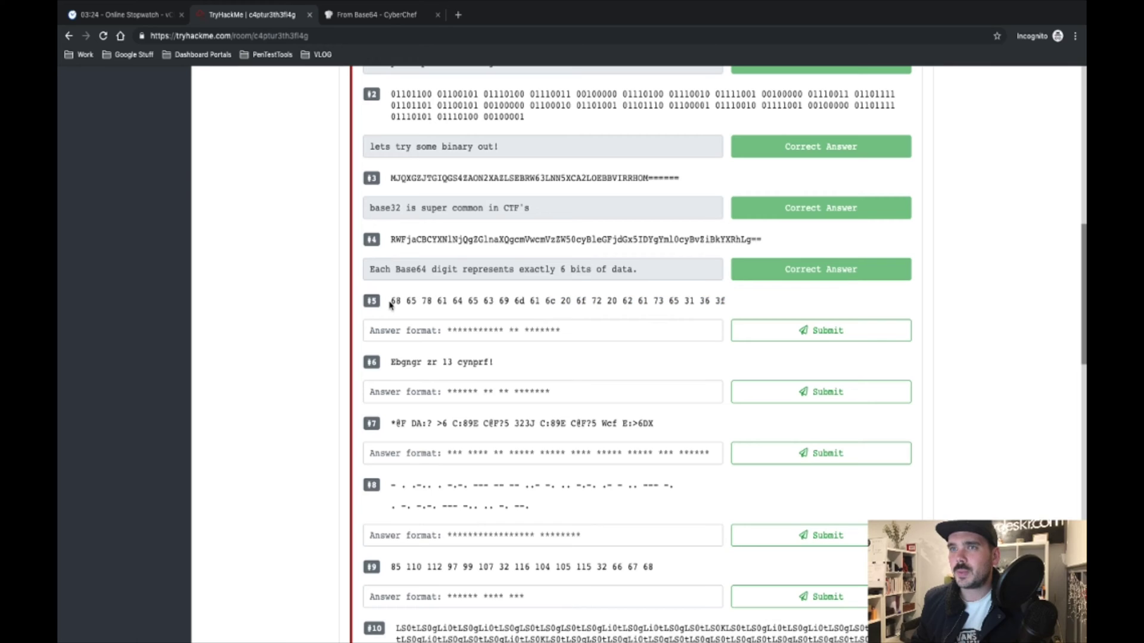
drag(392, 303, 725, 303)
key(ctrl+c)
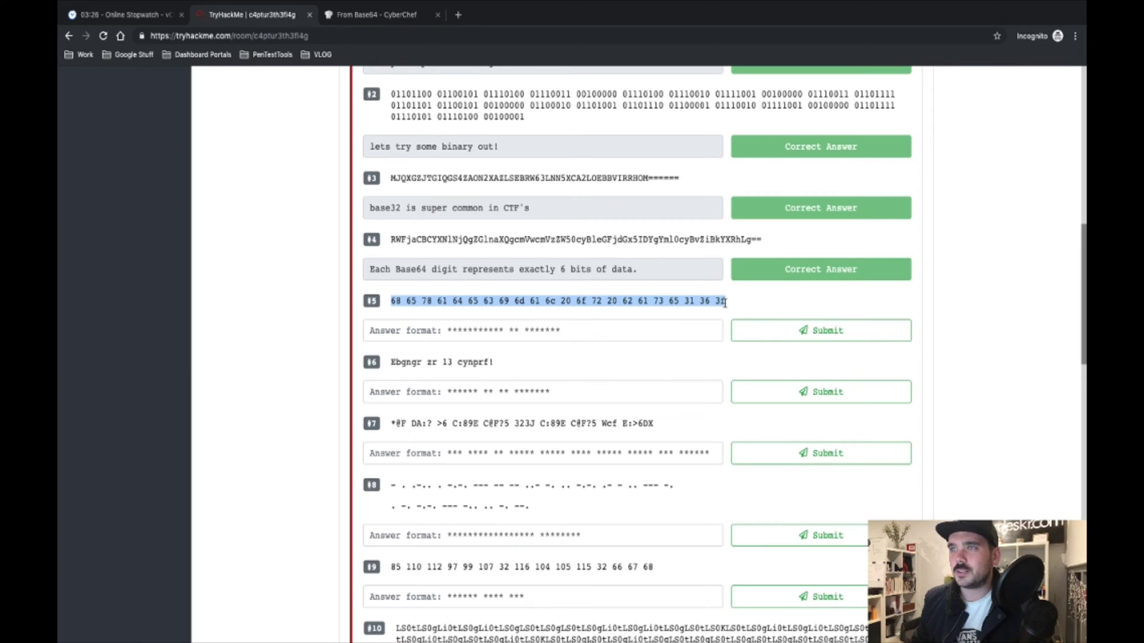
click(357, 13)
Clear the From Base64 recipe and replace the input with question 5's hex string.
click(560, 99)
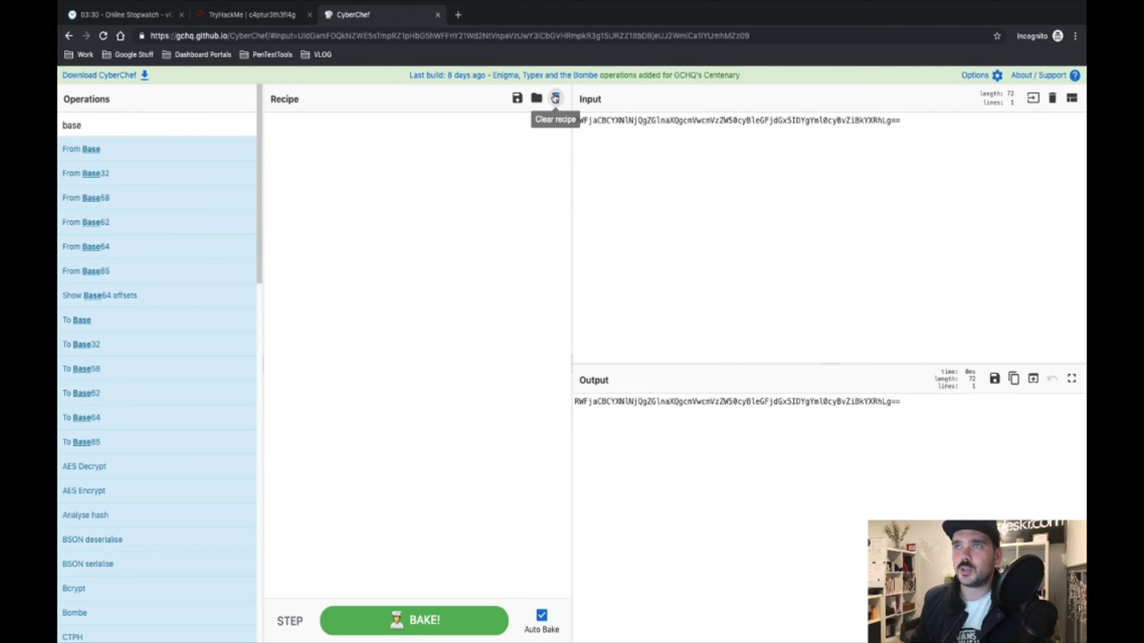
click(769, 181)
key(ctrl+a)
key(BackSpace)
key(ctrl+v)
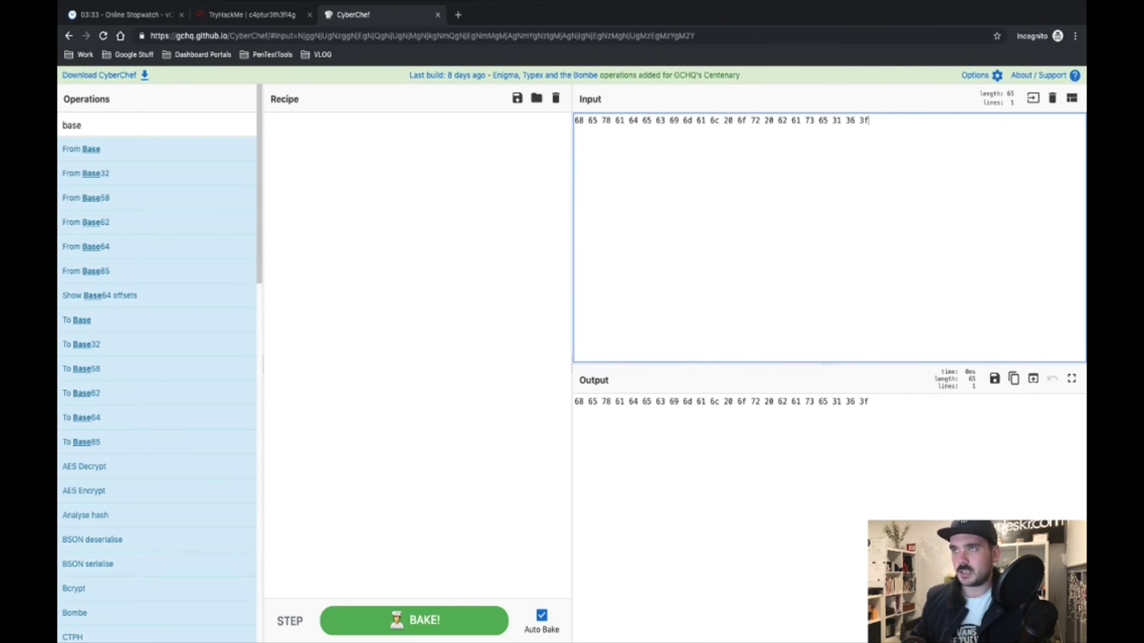
Decode with From Hex to 'hexadecimal or base16?' and select the output.
double_click(174, 129)
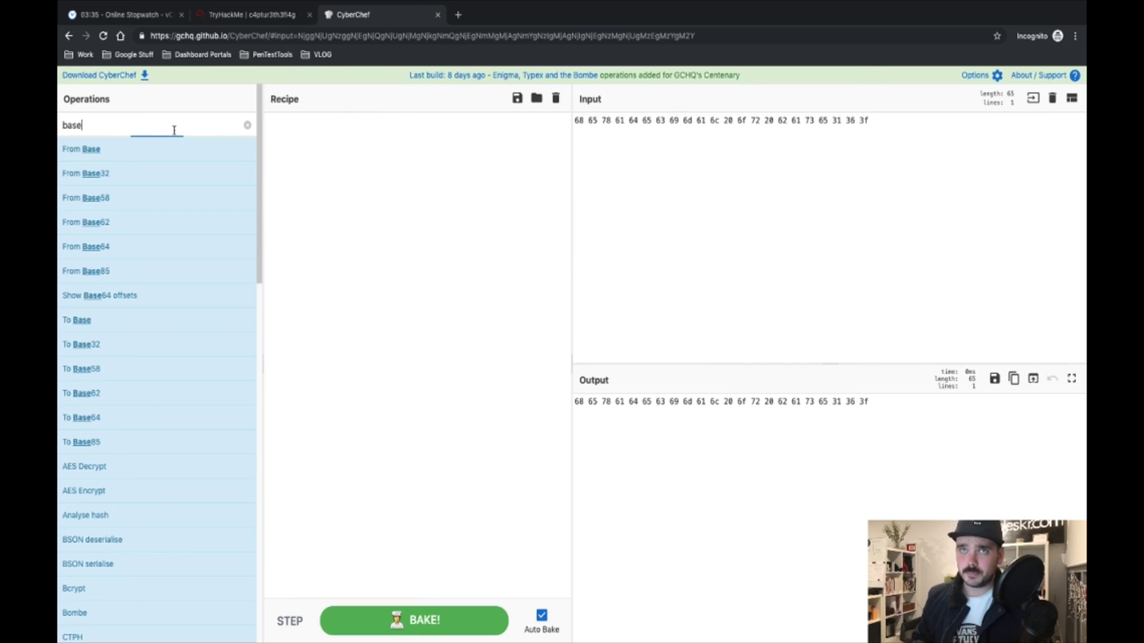
text(hex)
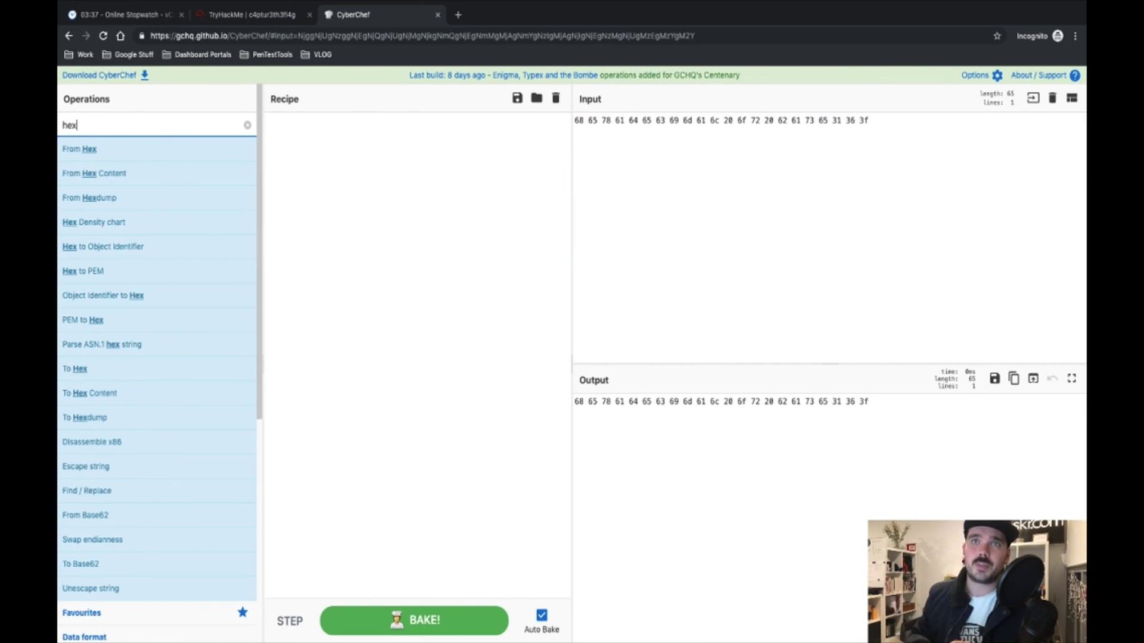
drag(111, 154, 370, 259)
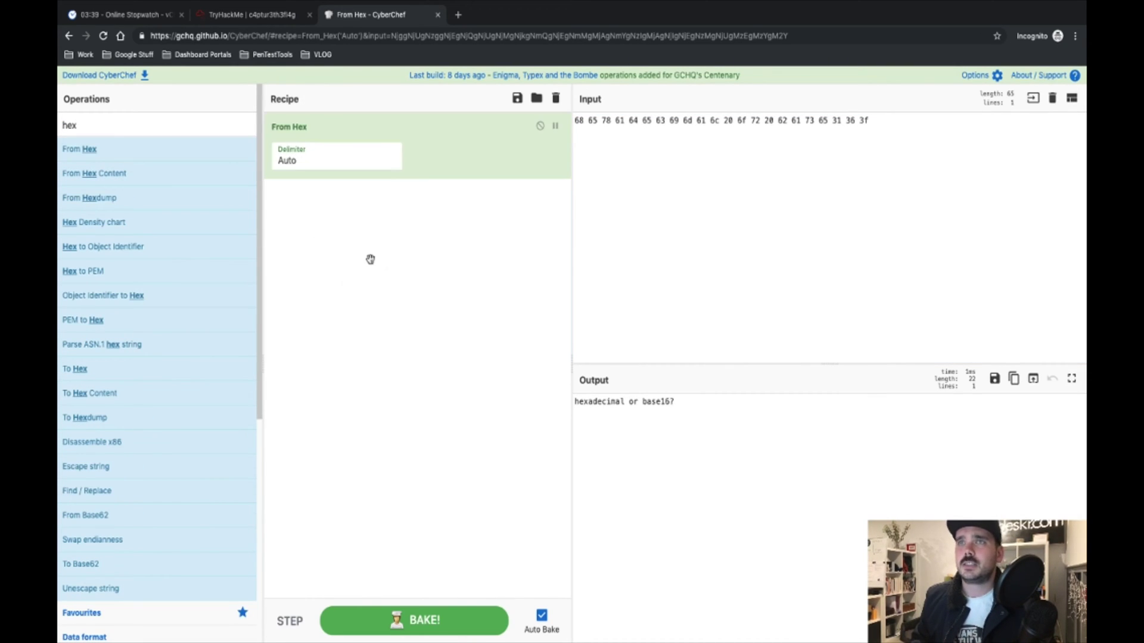
click(707, 420)
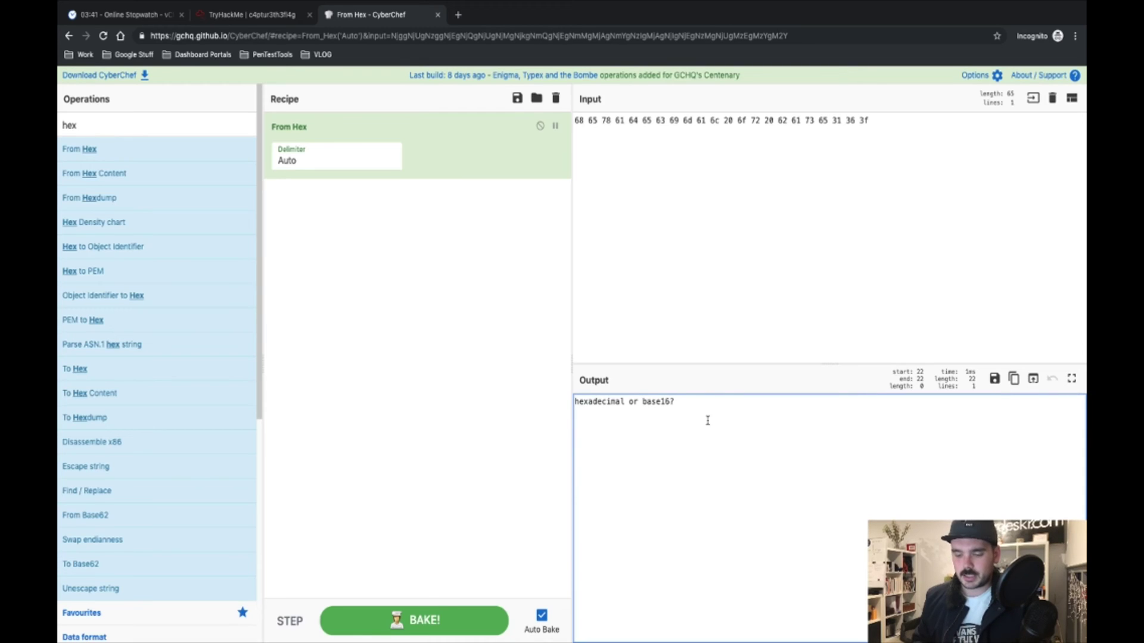
key(ctrl+a)
key(ctrl+c)
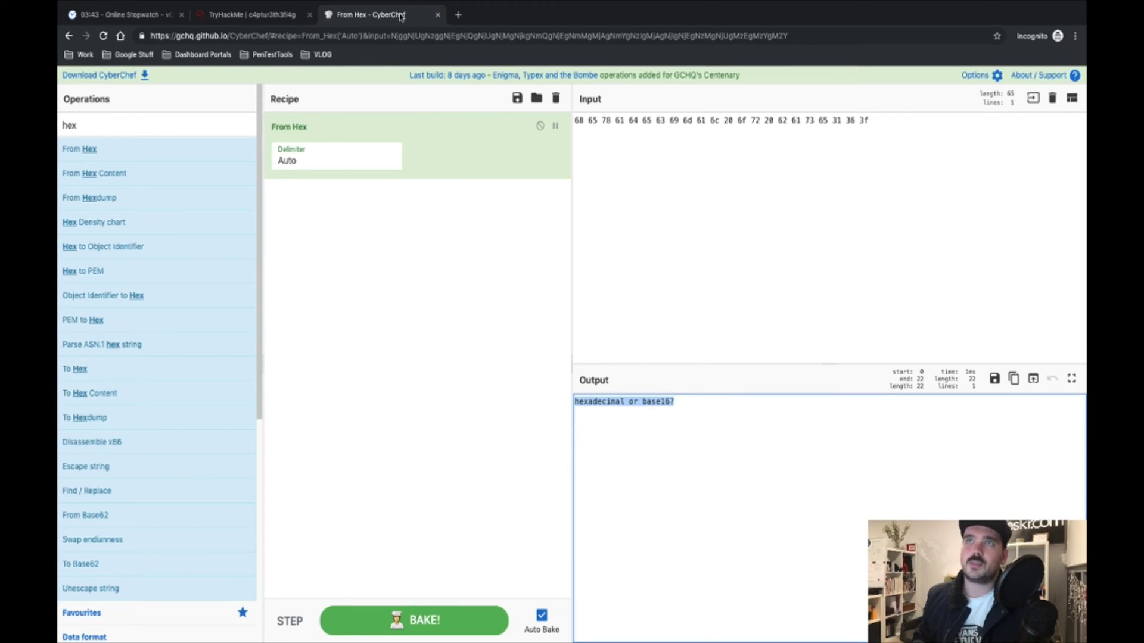
click(262, 18)
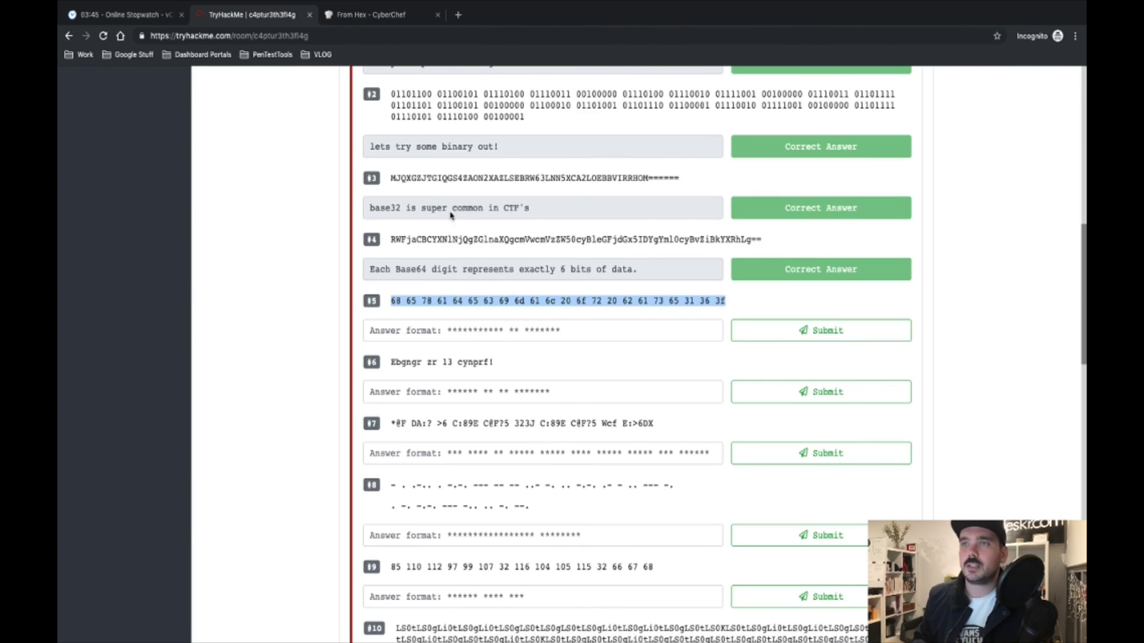
Submit 'hexadecimal or base16?' as question 5's answer.
click(568, 328)
key(ctrl+v)
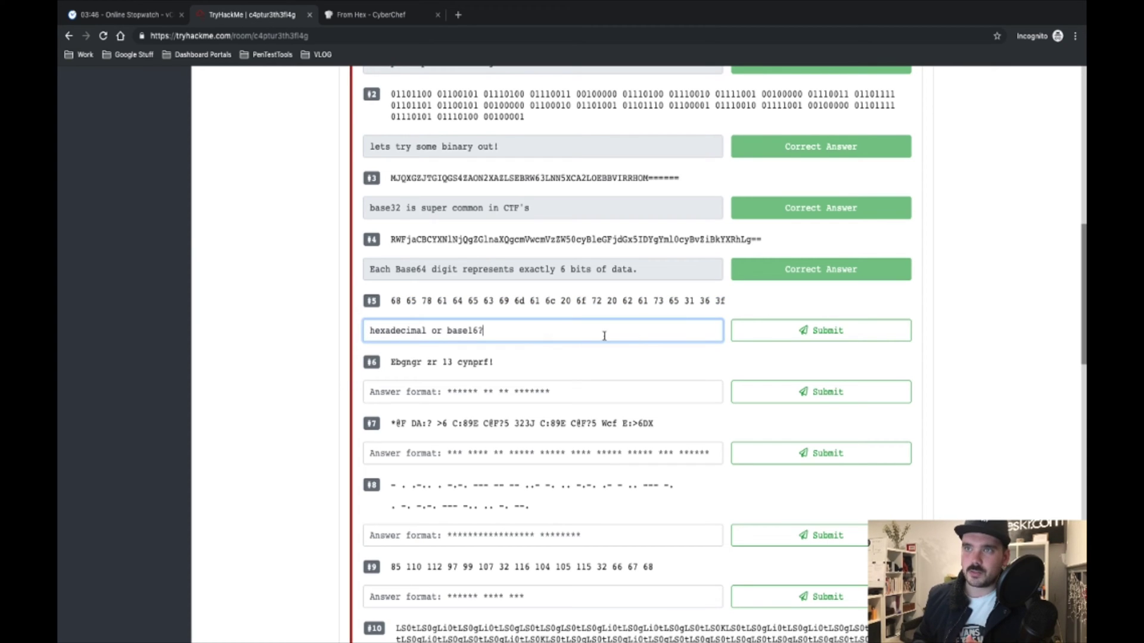
click(790, 333)
Copy question 6's cipher text for decoding in CyberChef.
scroll(789, 333, down, 2)
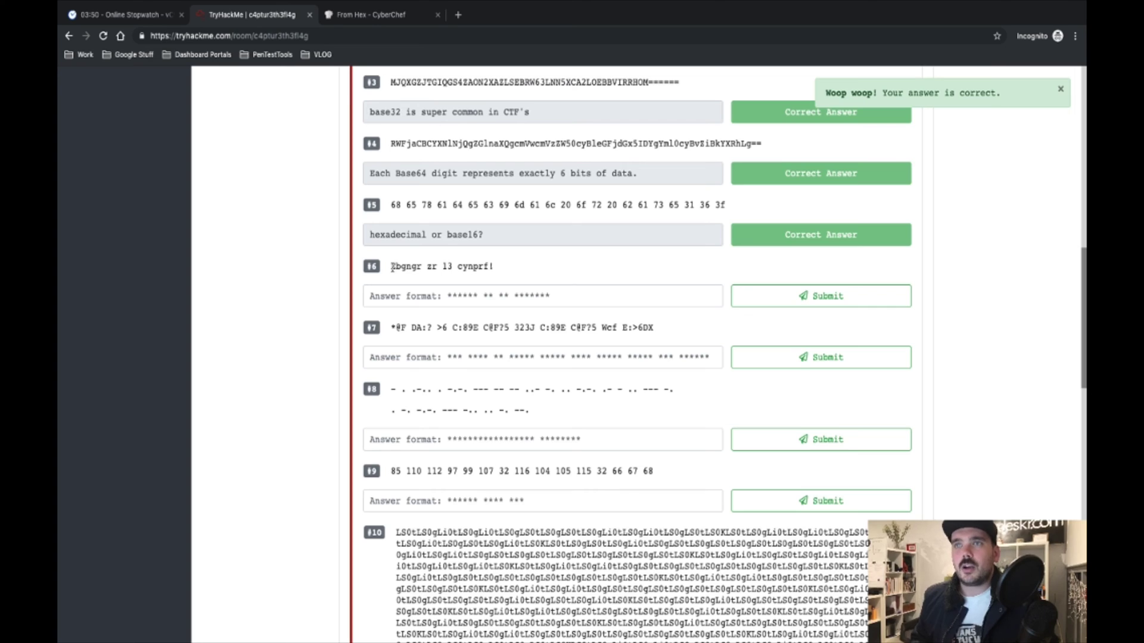
drag(392, 268, 490, 264)
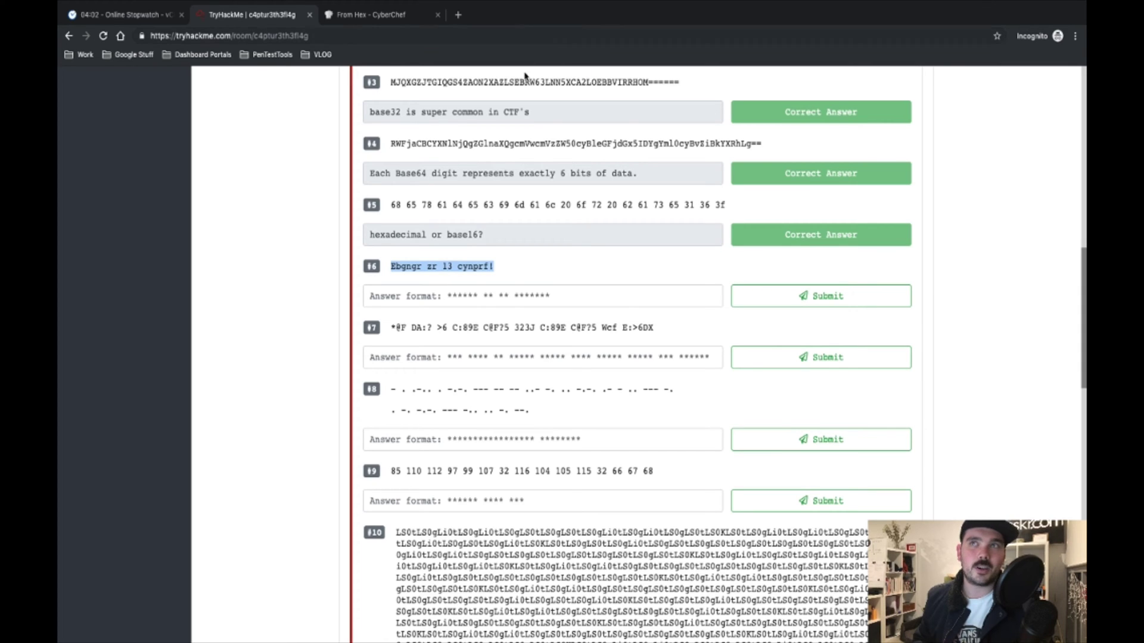
click(364, 18)
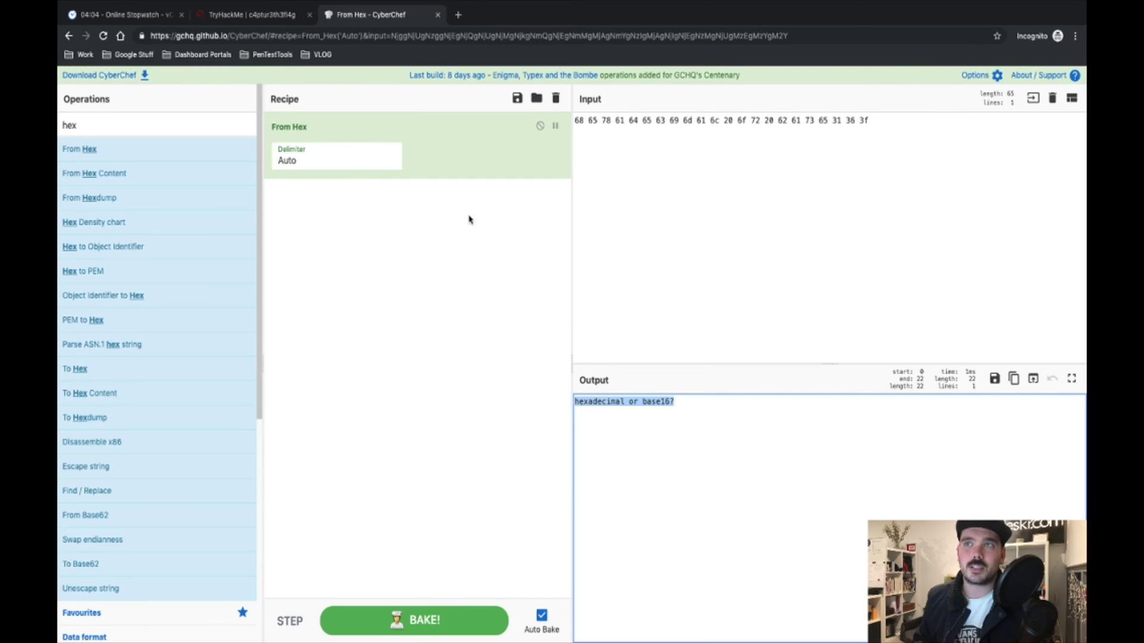
Clear the recipe and replace the input with question 6's cipher 'Ebgngr zr 13 cynprf!'.
click(557, 98)
click(695, 181)
key(ctrl+a)
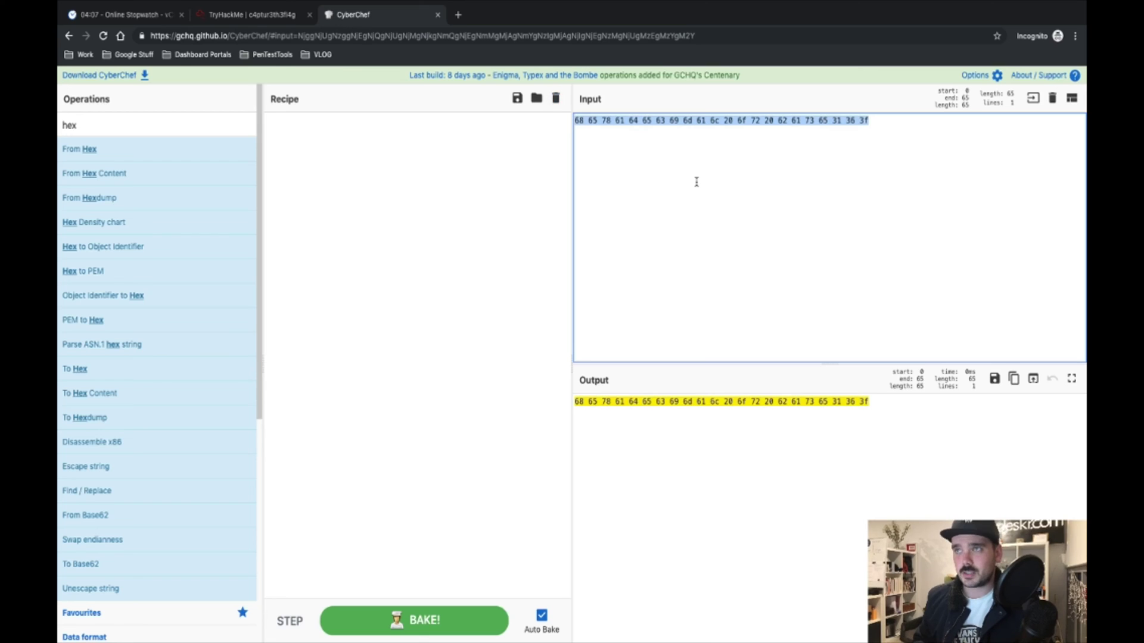
text(Ebgngr zr 13 cynprf!)
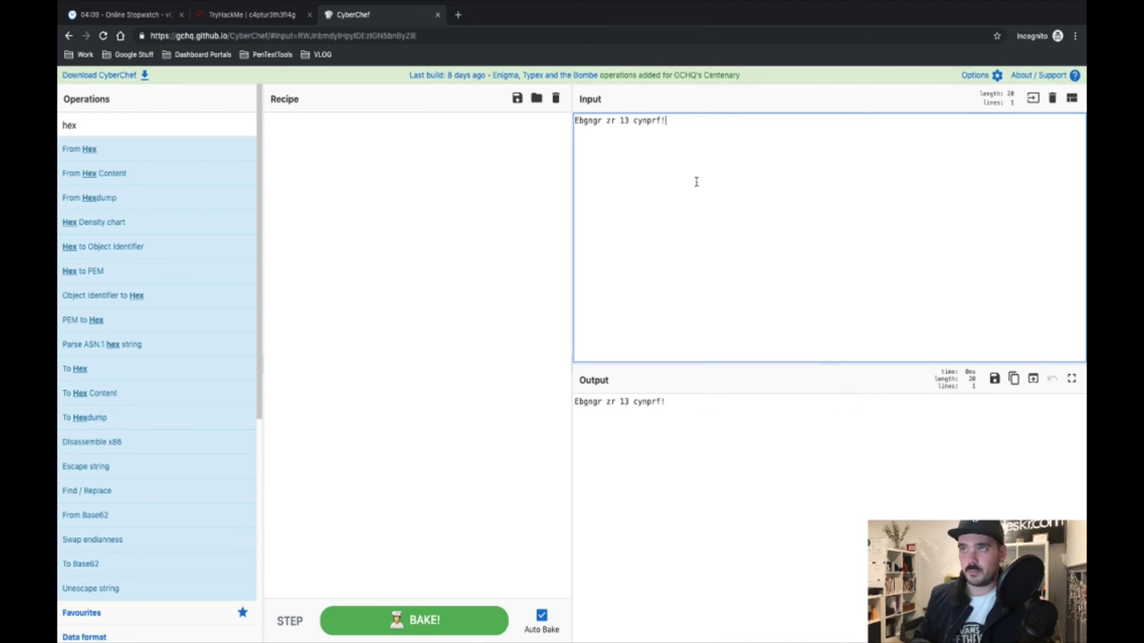
Apply ROT13 to get 'Rotate me 13 places!' and copy the output.
triple_click(174, 124)
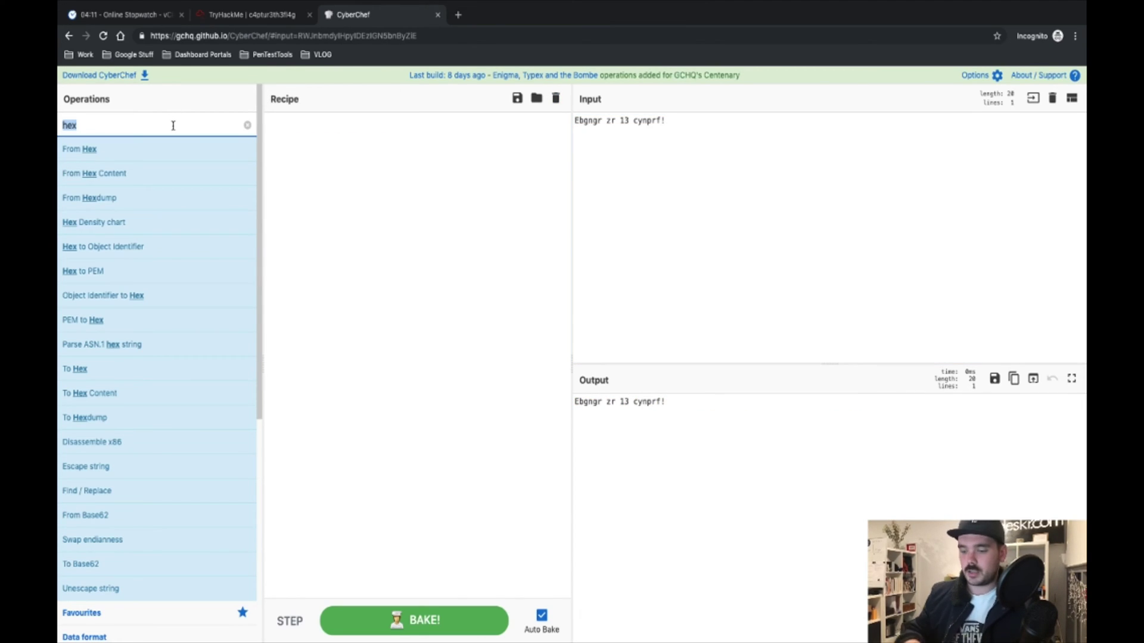
text(rot13)
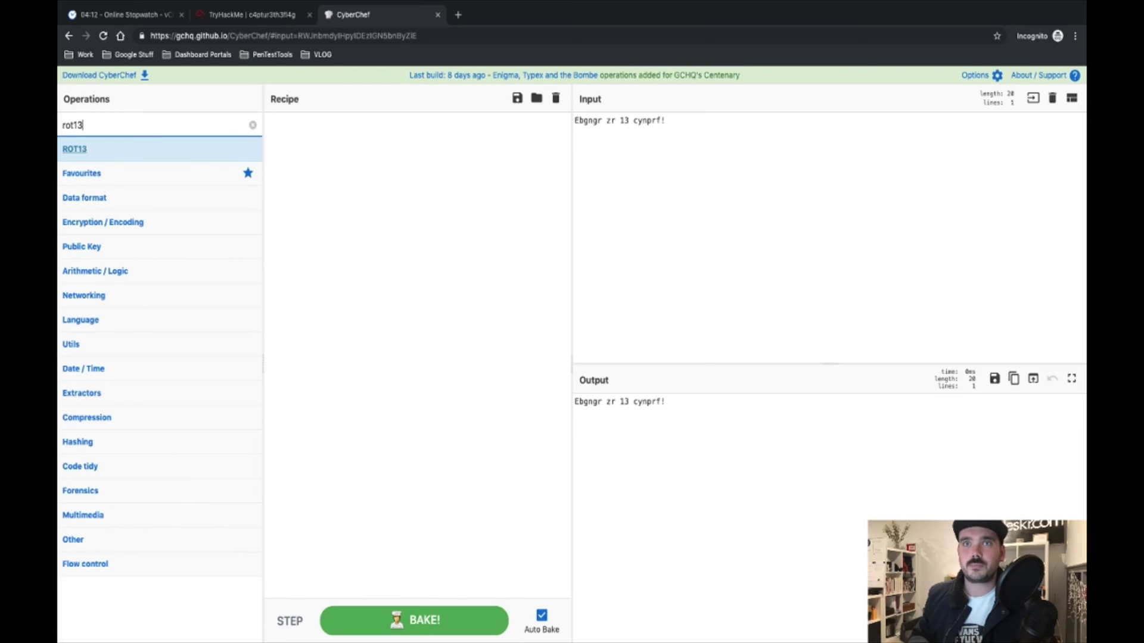
drag(82, 154, 355, 163)
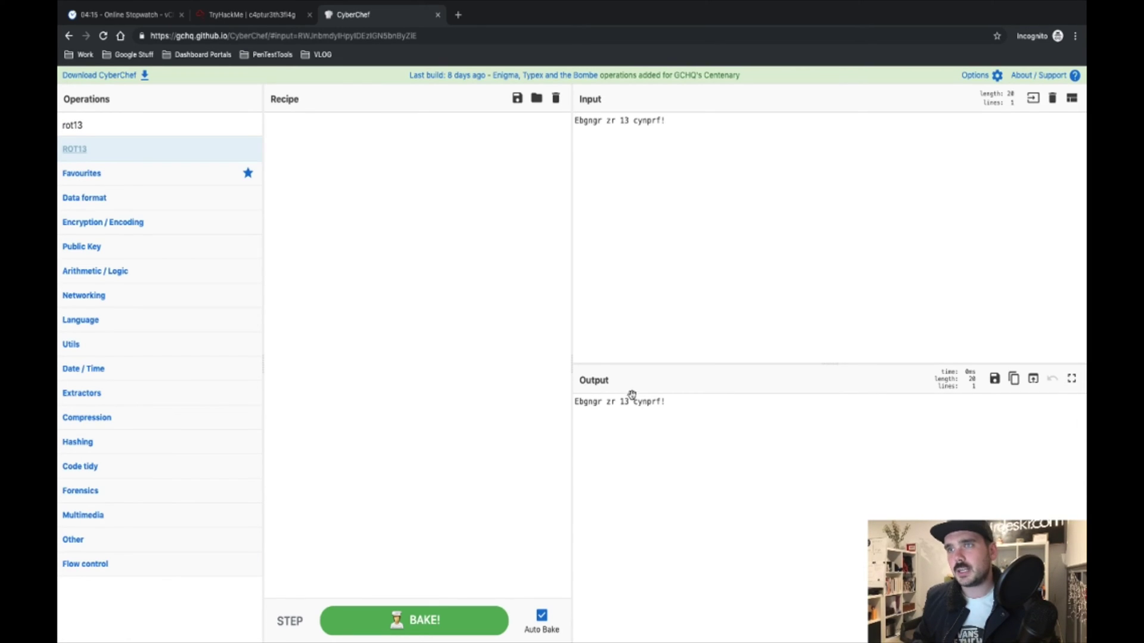
click(675, 402)
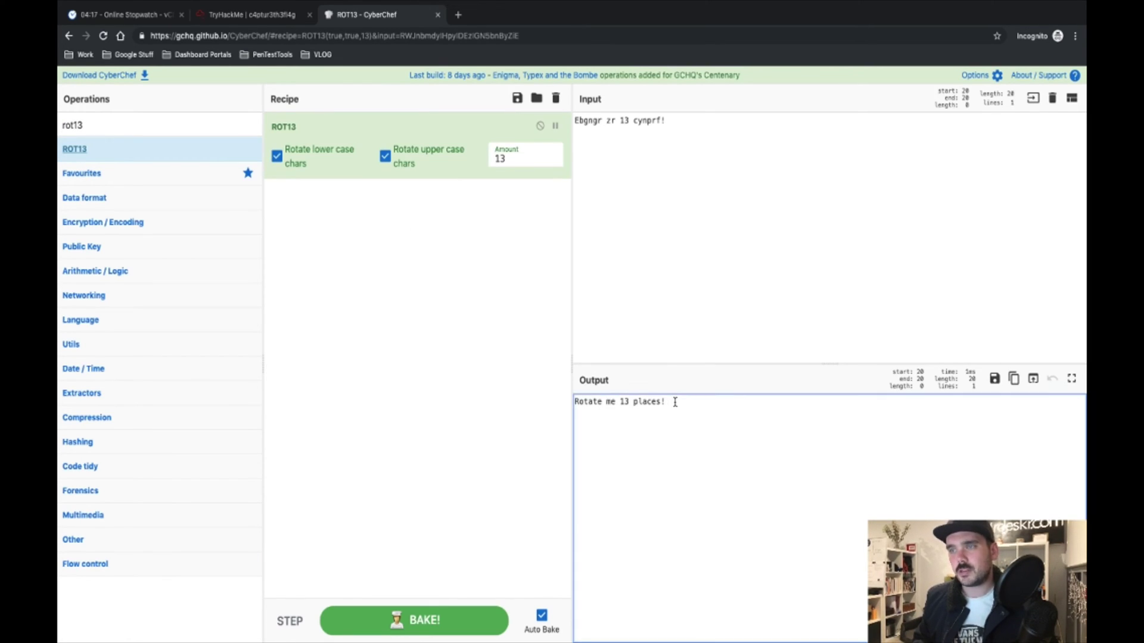
key(ctrl+a)
key(ctrl+c)
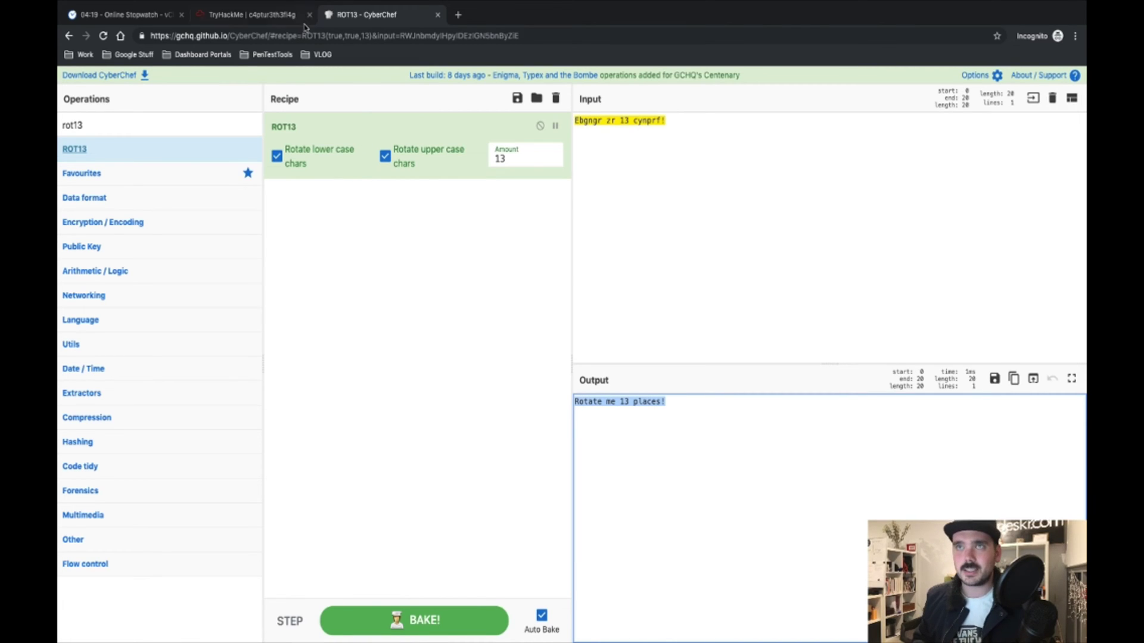
click(272, 19)
Submit 'Rotate me 13 places!' for question 6 and copy question 7's cipher text.
click(526, 304)
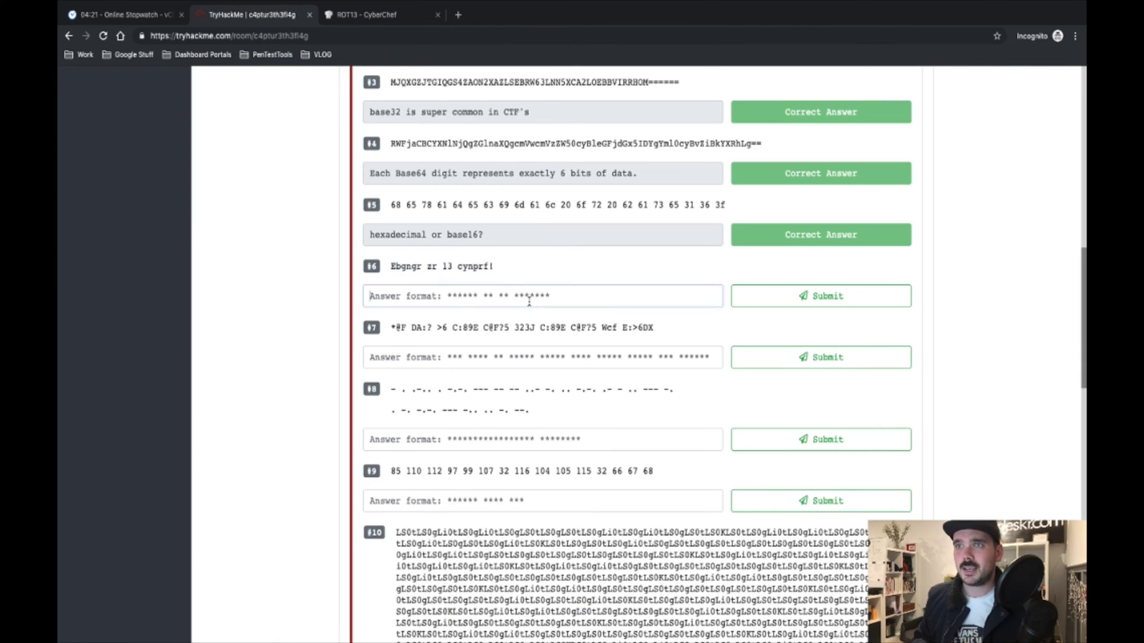
key(ctrl+v)
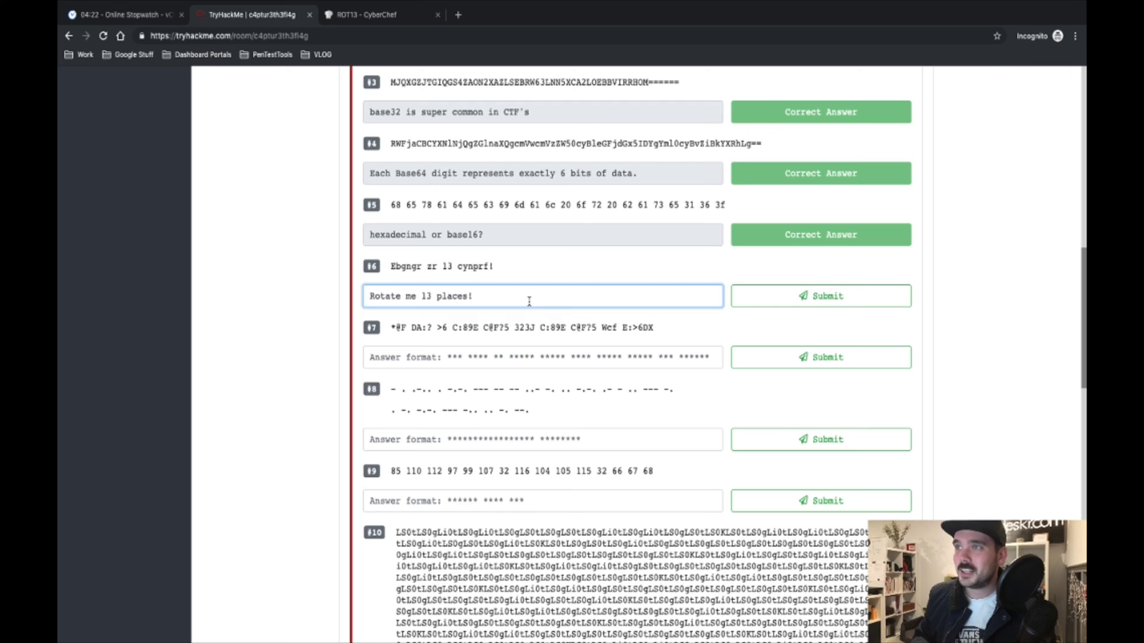
click(840, 297)
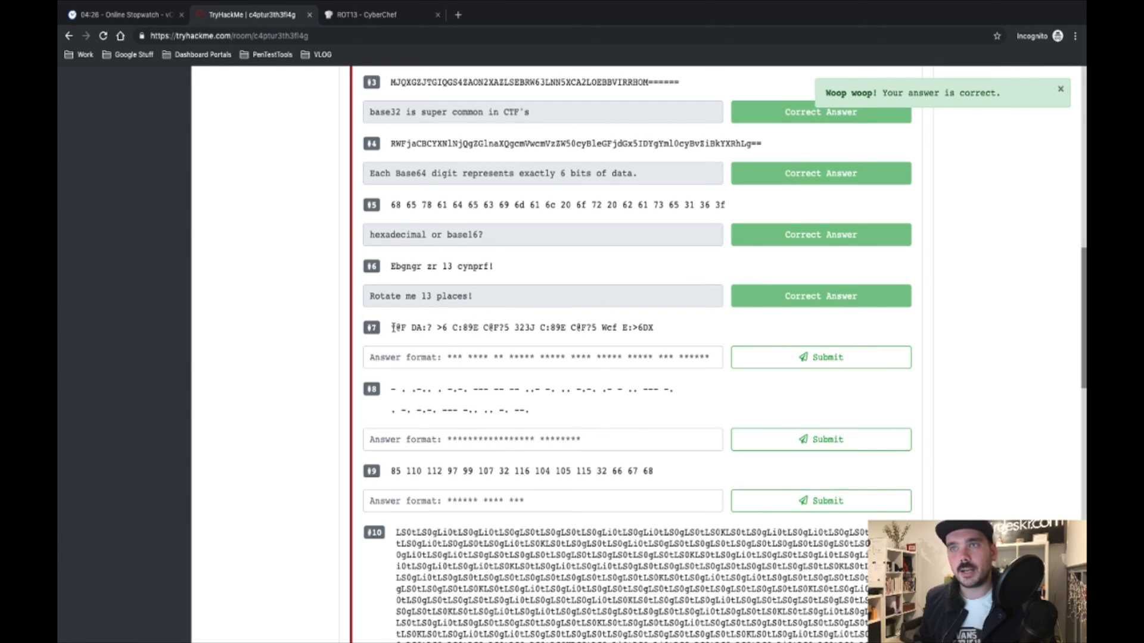
drag(391, 328, 651, 332)
key(ctrl+c)
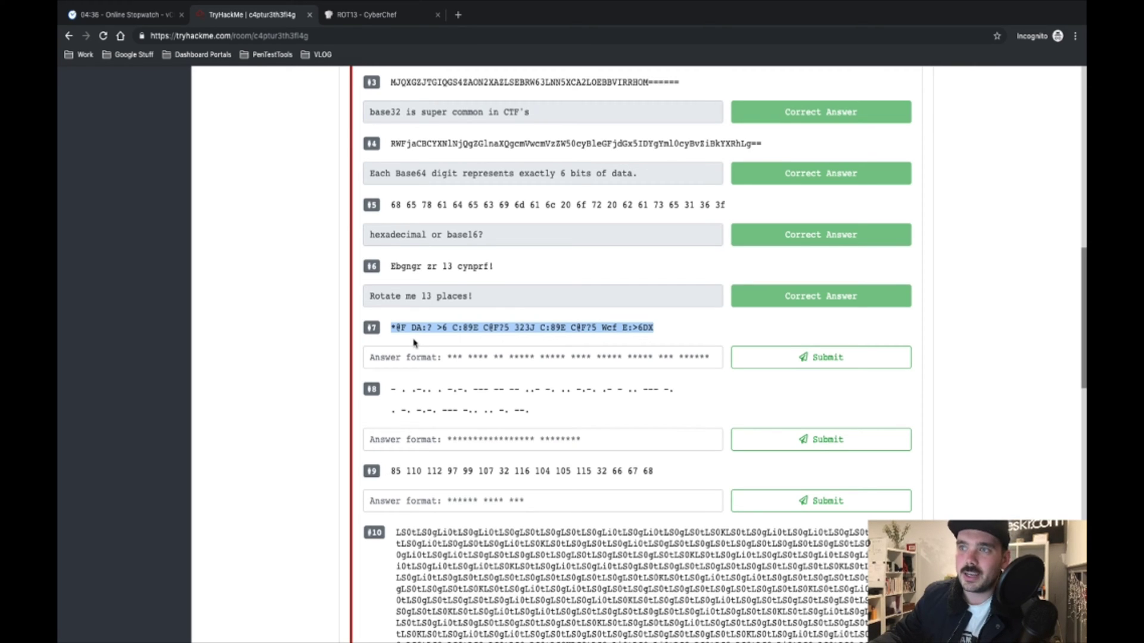
Clear the ROT13 recipe and replace the input with question 7's cipher text.
click(359, 15)
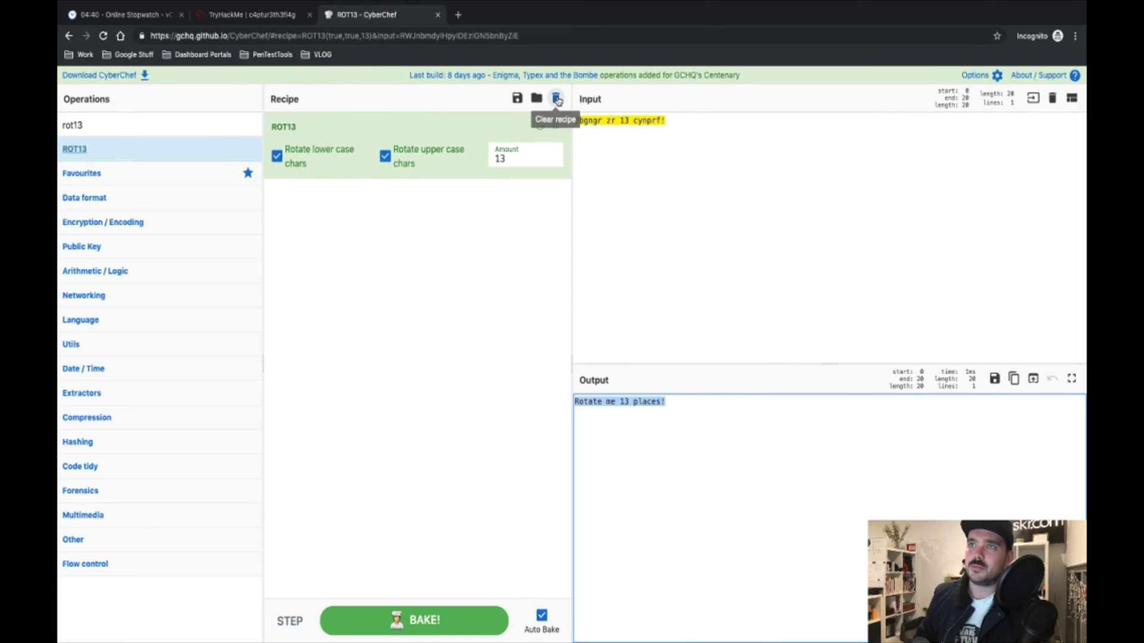
click(557, 99)
click(728, 216)
key(ctrl+a)
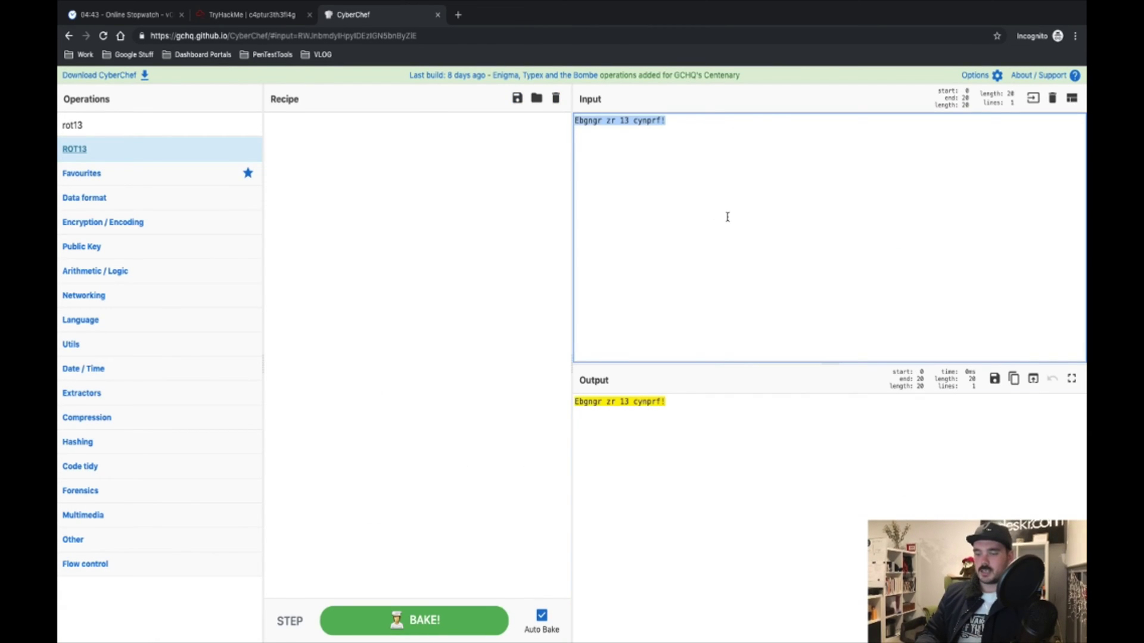
key(ctrl+v)
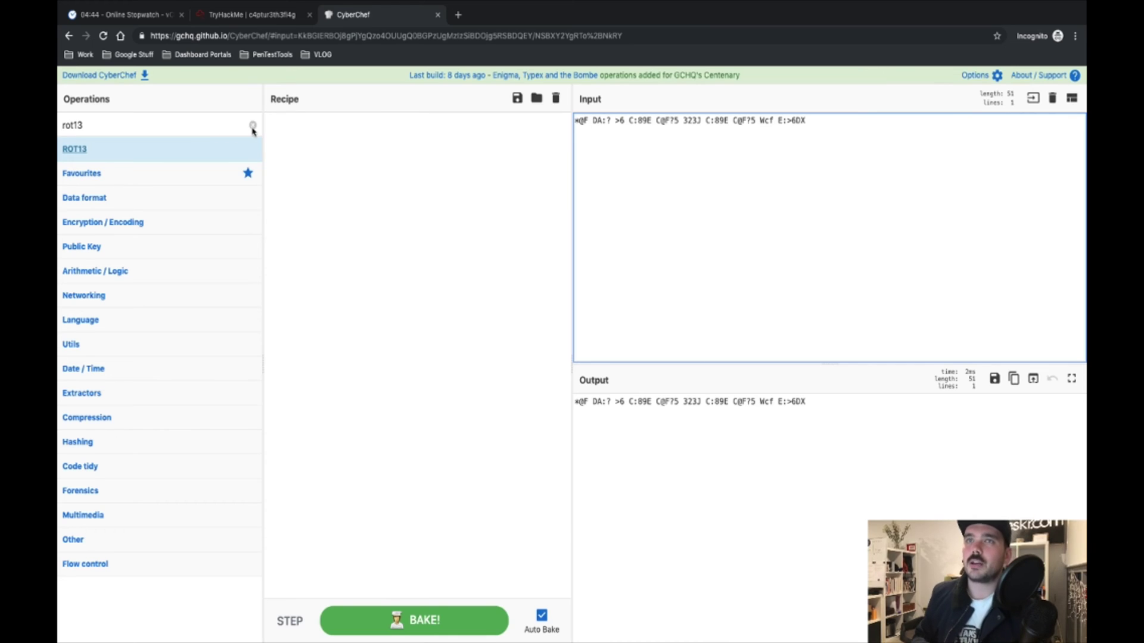
Apply ROT47 to get 'You spin me right round baby right round (47 times)' and copy it.
click(253, 126)
text(rot)
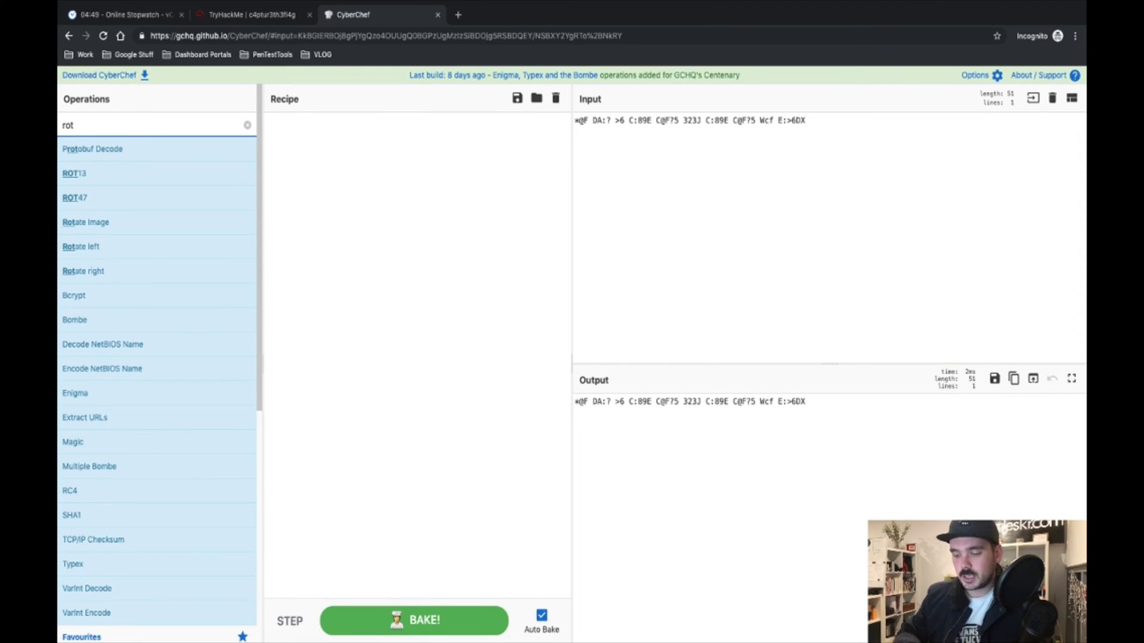
text(47)
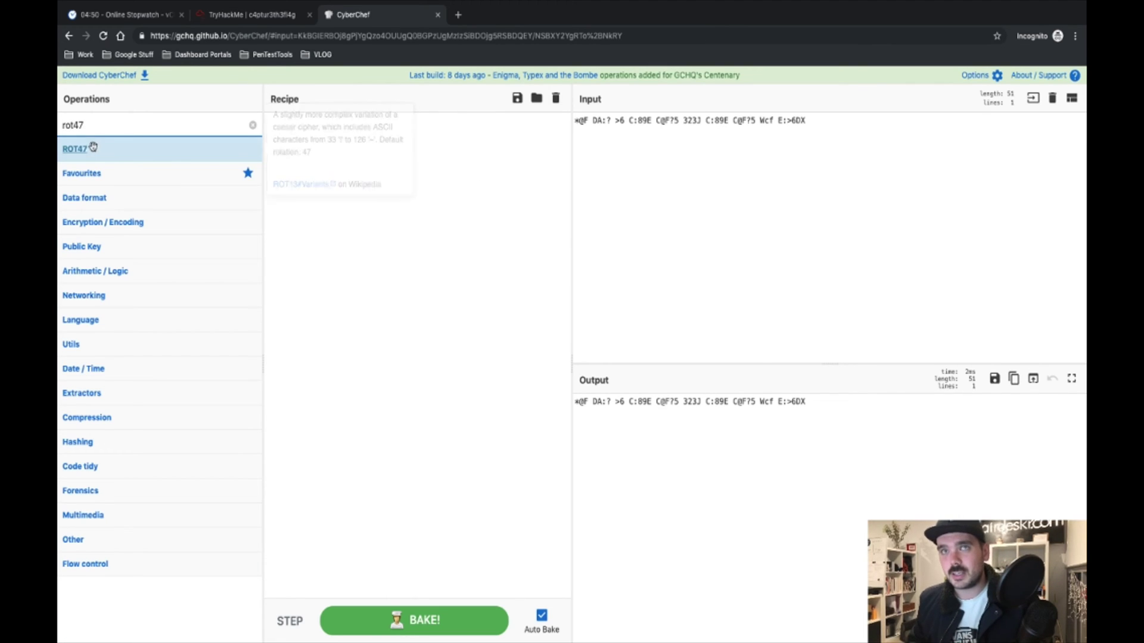
drag(77, 149, 330, 158)
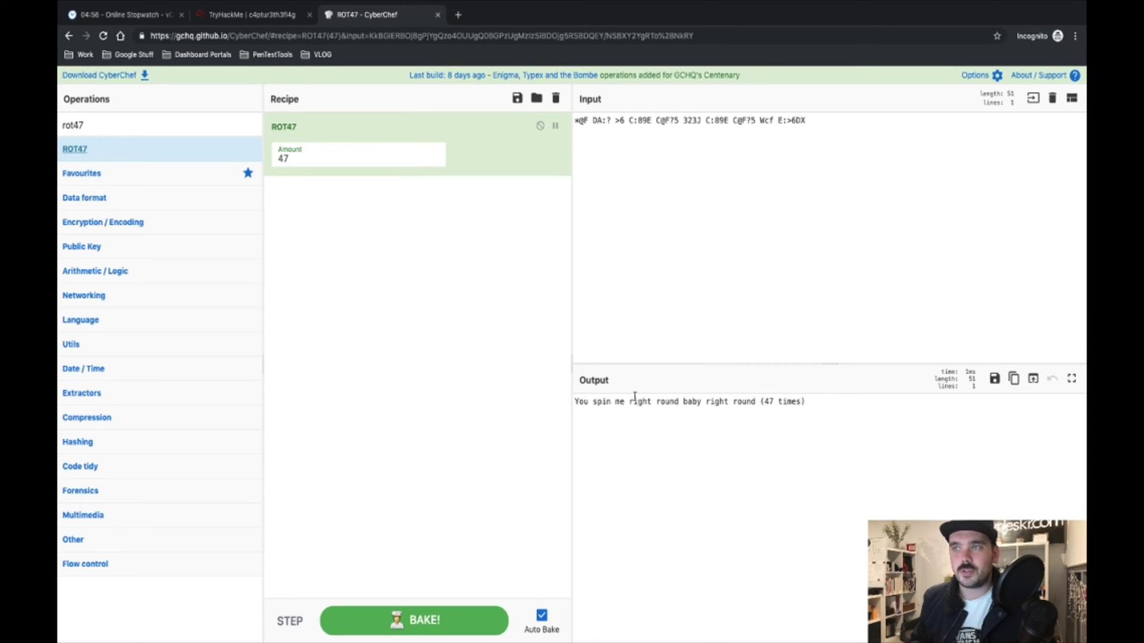
click(633, 399)
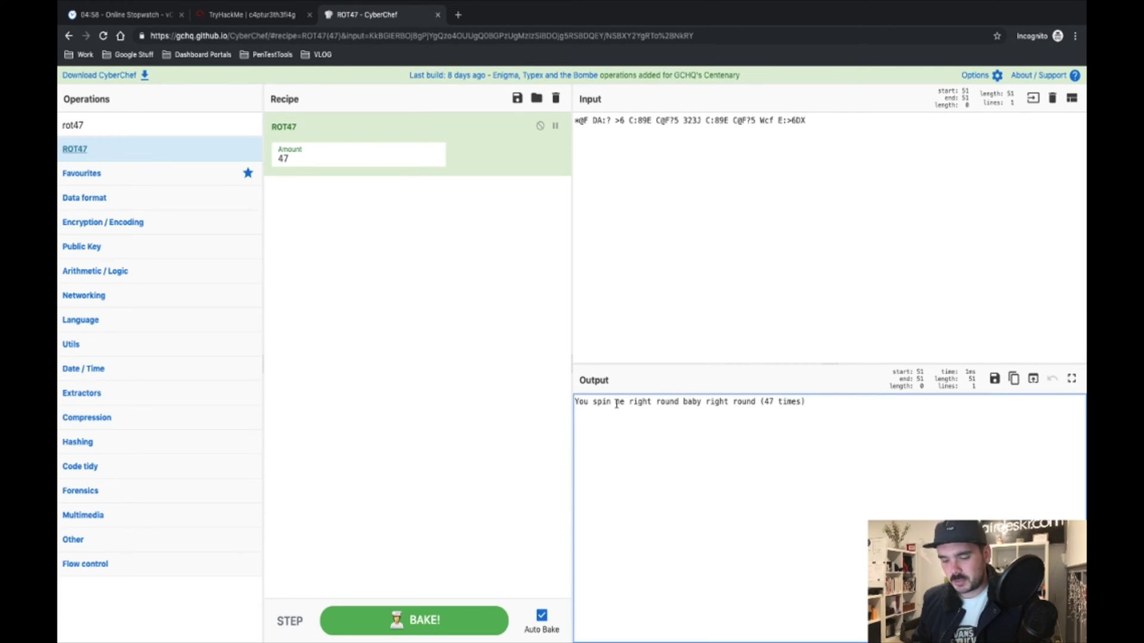
key(ctrl+a)
key(ctrl+c)
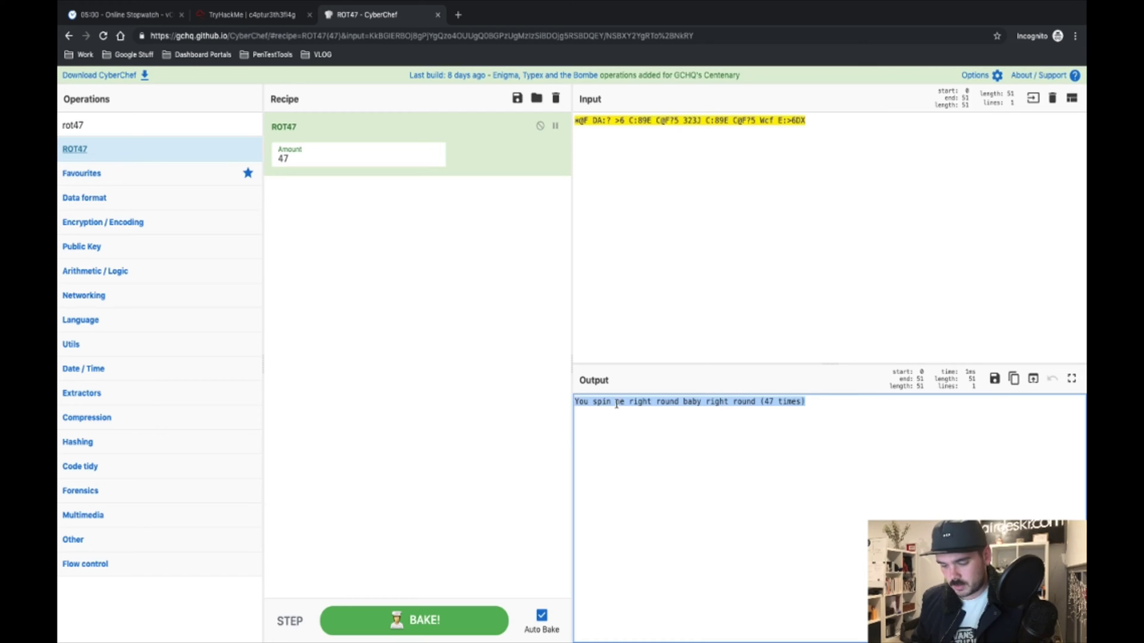
Paste 'You spin me right round baby right round (47 times)' into question 7 and submit.
click(268, 17)
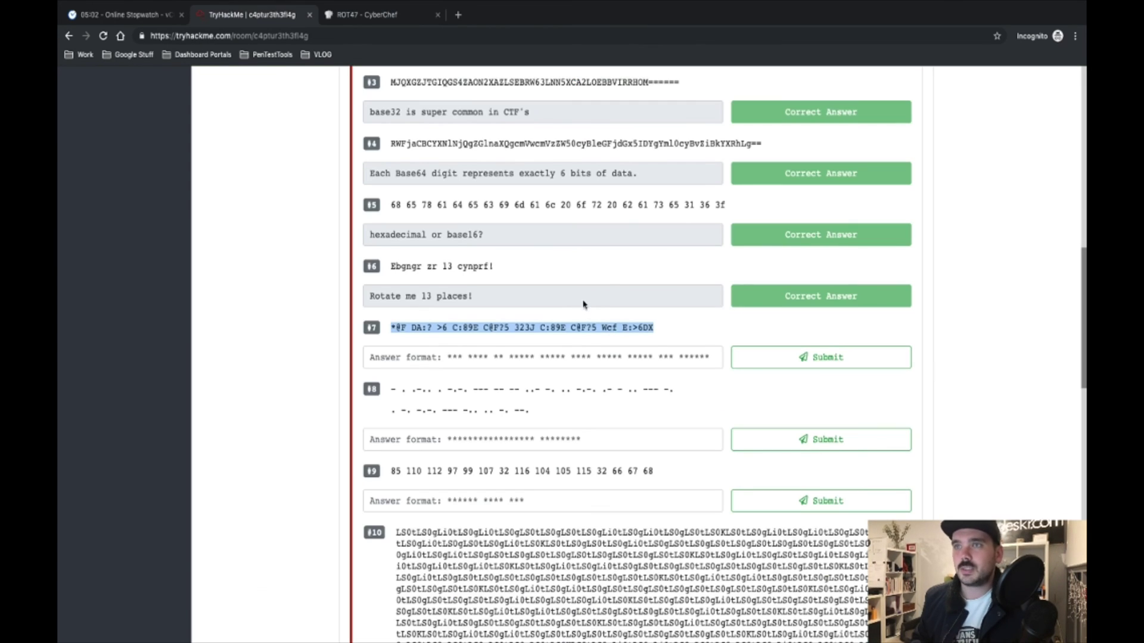
click(570, 353)
key(ctrl+v)
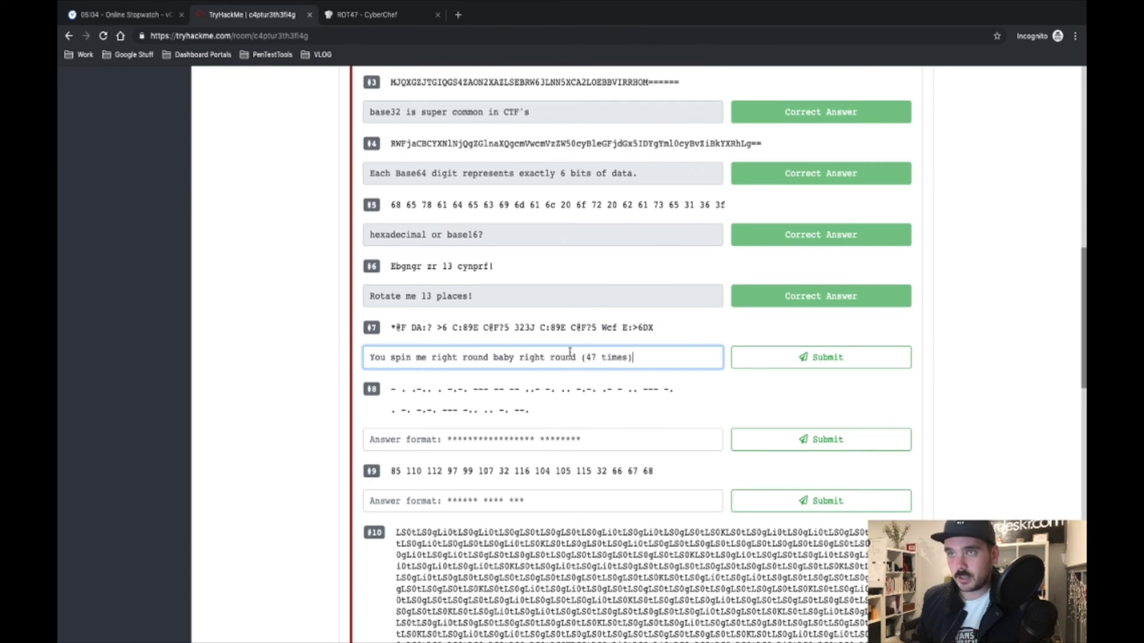
click(838, 369)
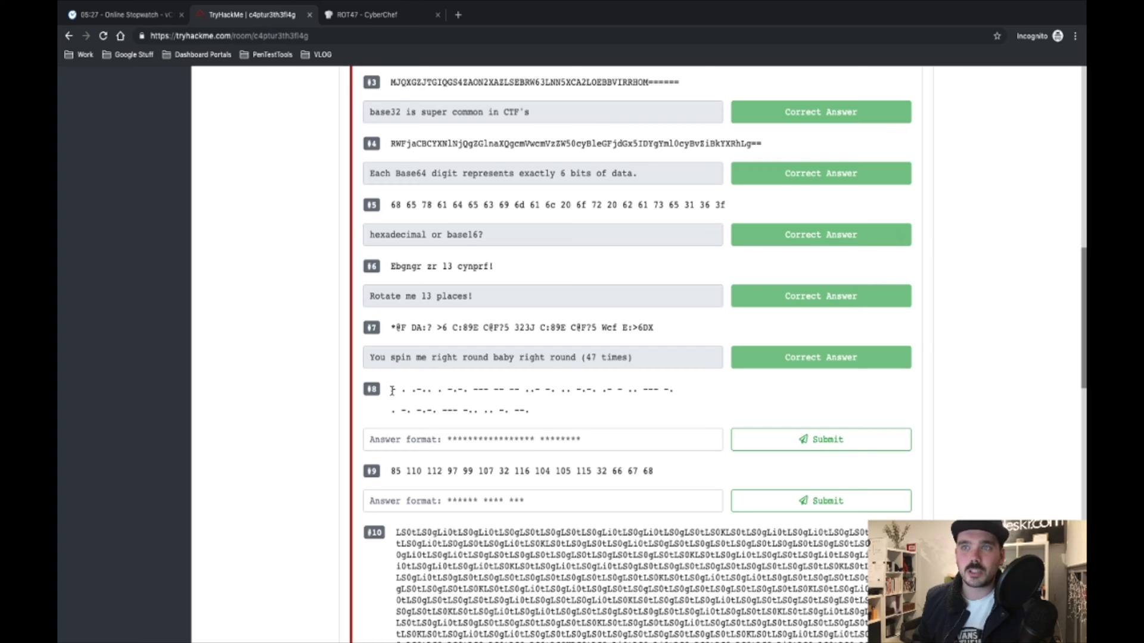
Copy question 8's Morse code into CyberChef's input and remove the ROT47 step.
drag(392, 390, 549, 414)
key(ctrl+c)
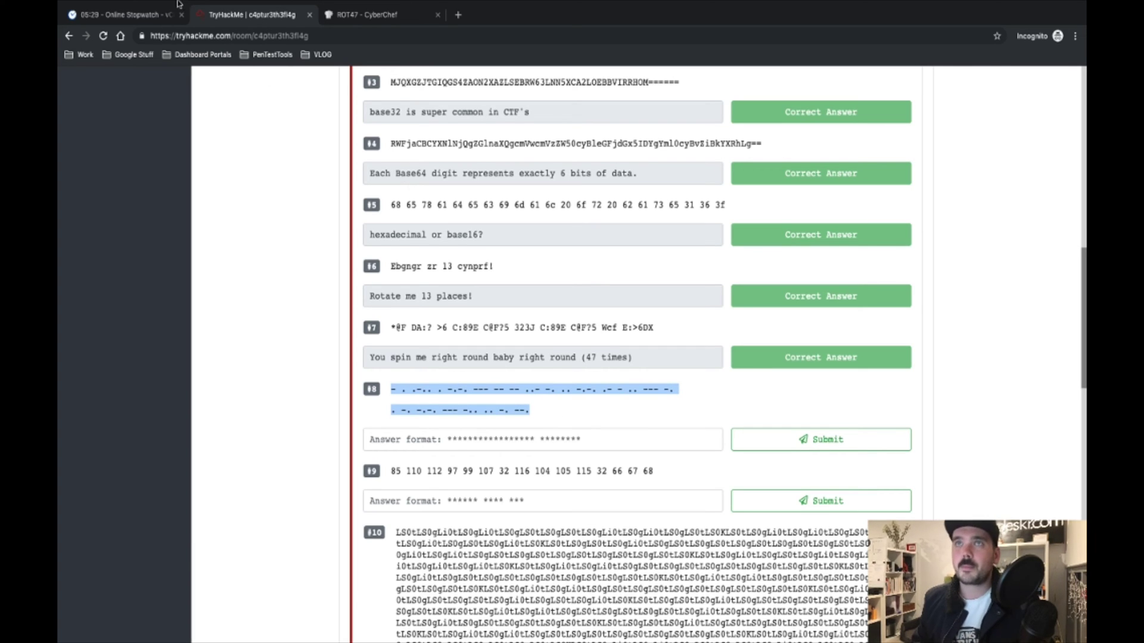
click(366, 13)
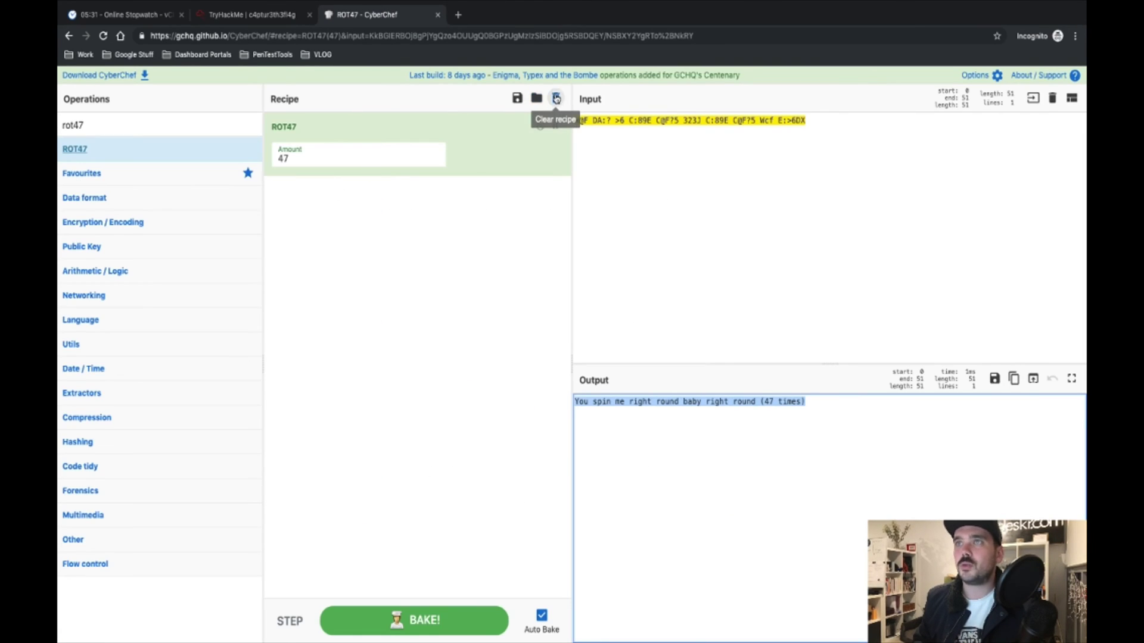
click(555, 98)
click(732, 191)
key(ctrl+a)
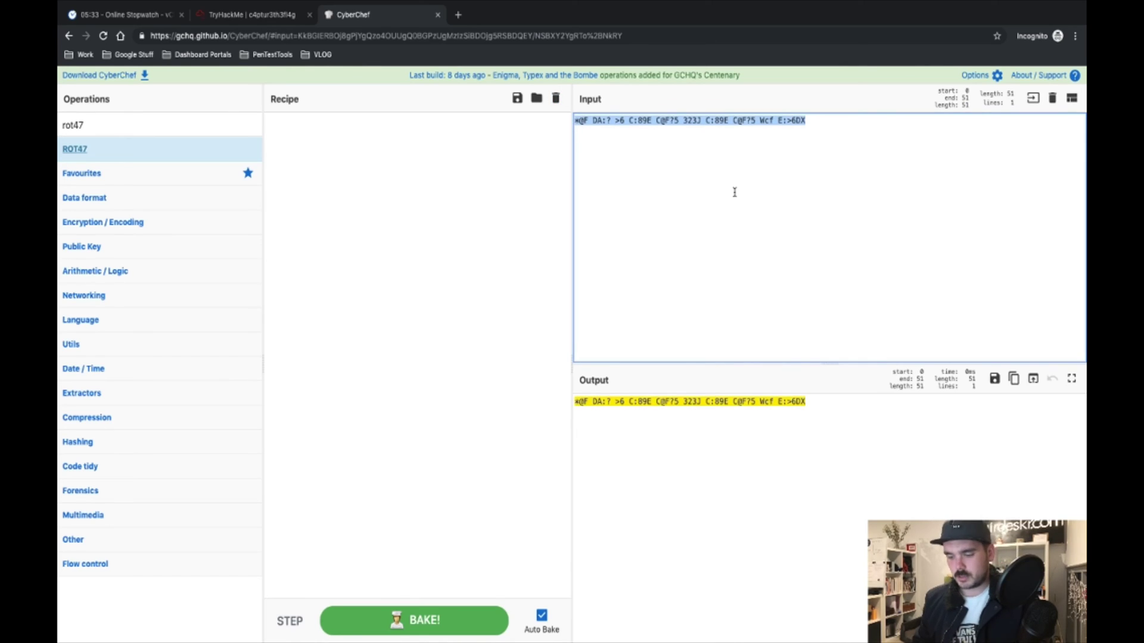
key(ctrl+v)
Decode with From Morse Code to 'TELECOMMUNICATION ENCODING' and copy the output.
click(147, 131)
key(ctrl+a)
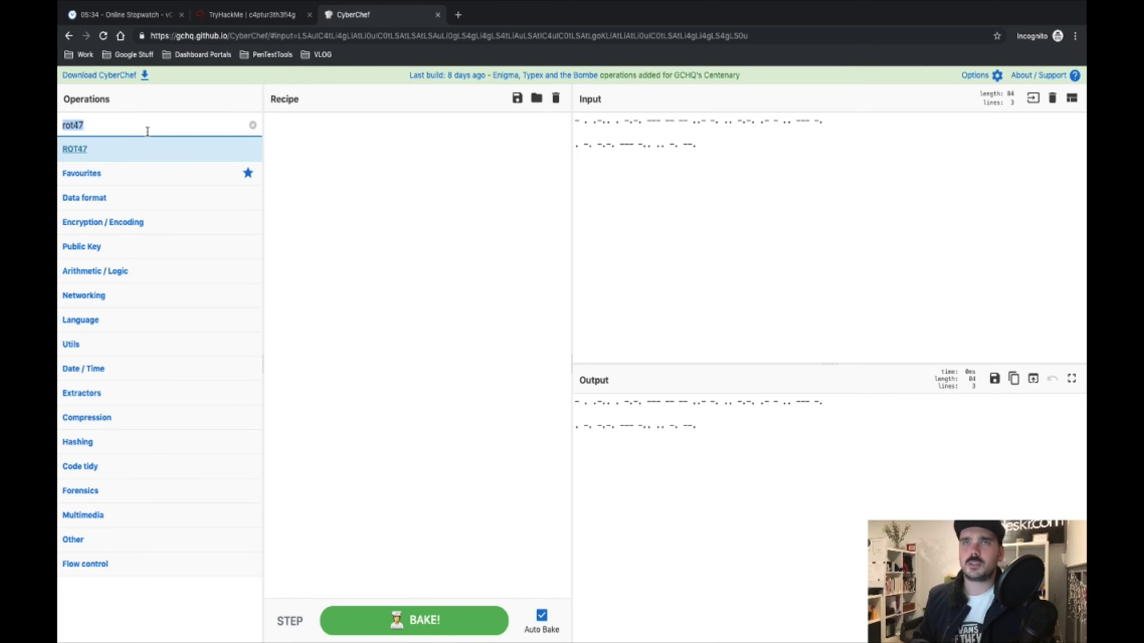
text(morse)
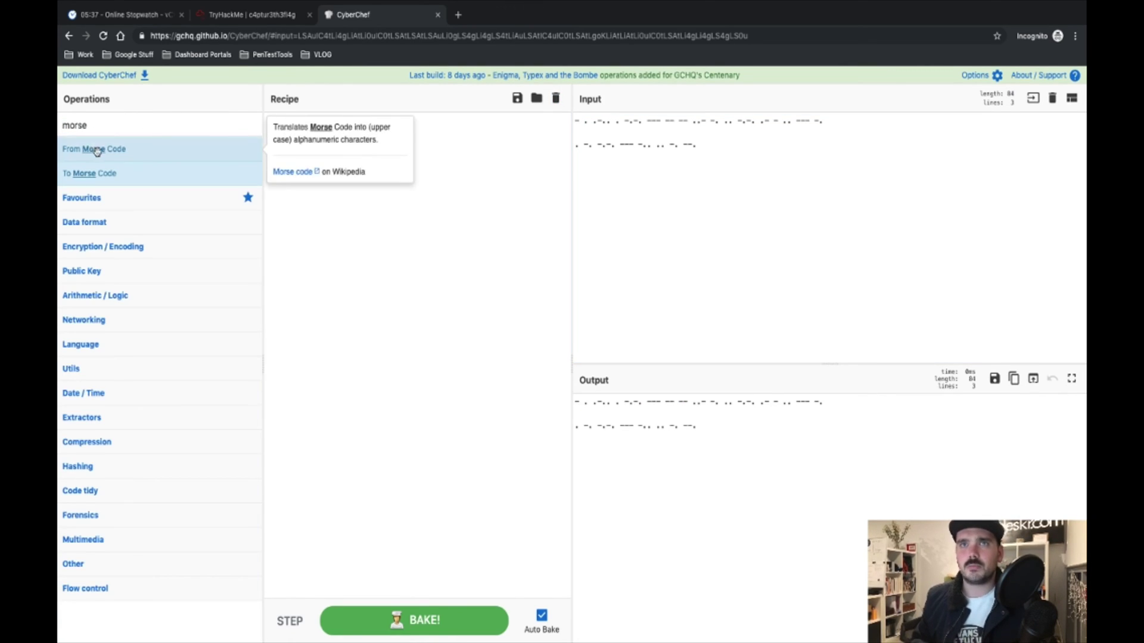
drag(96, 149, 355, 159)
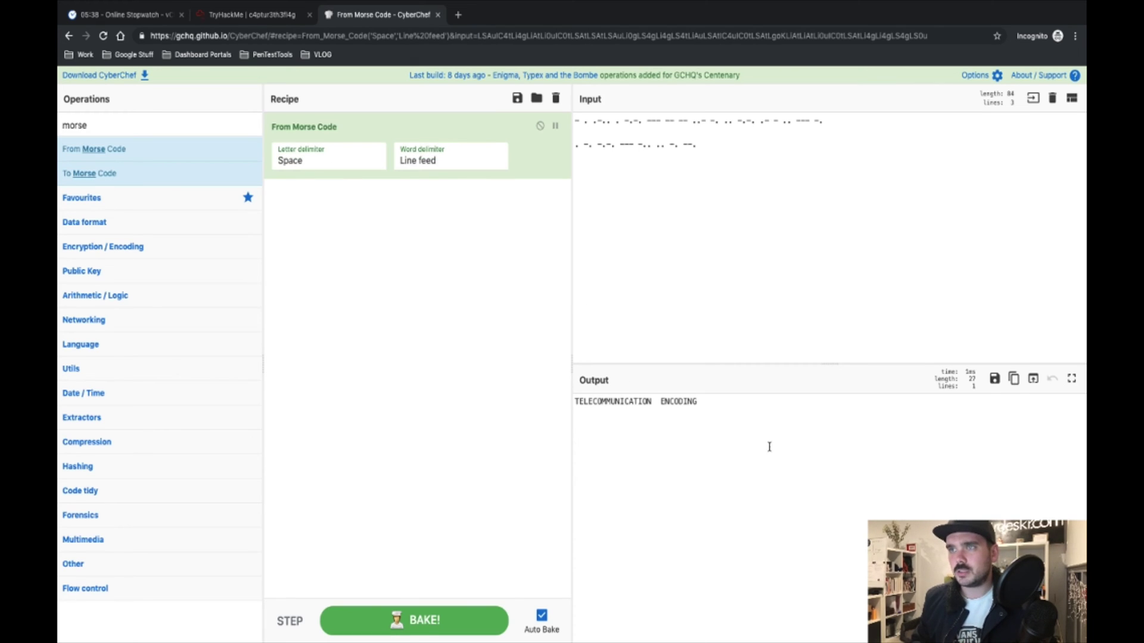
click(753, 430)
key(ctrl+a)
key(ctrl+c)
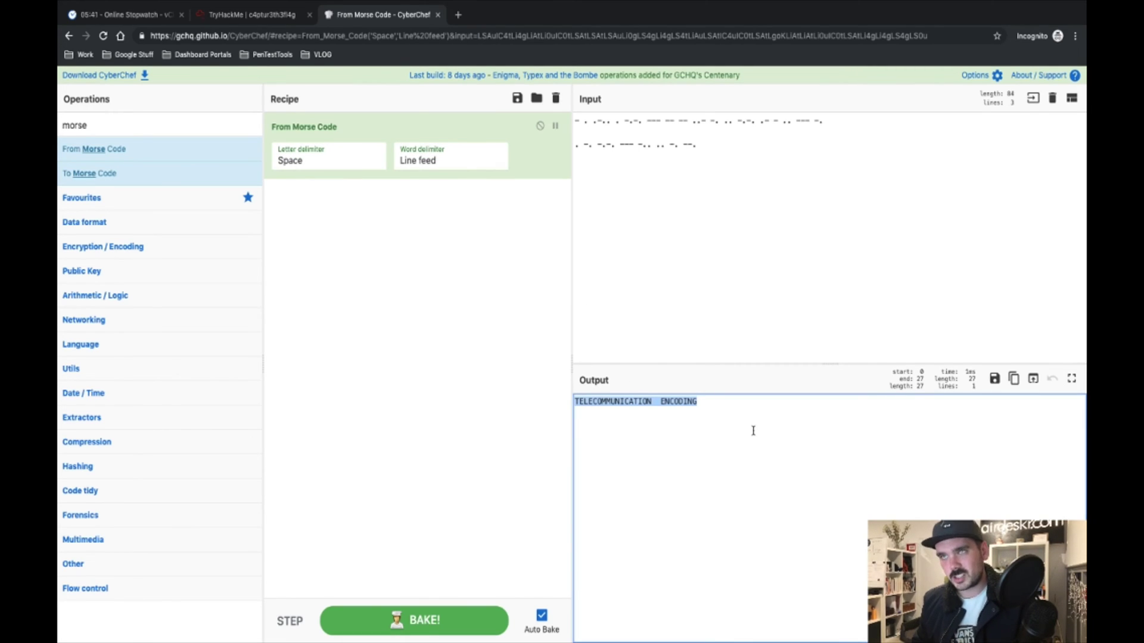
click(272, 18)
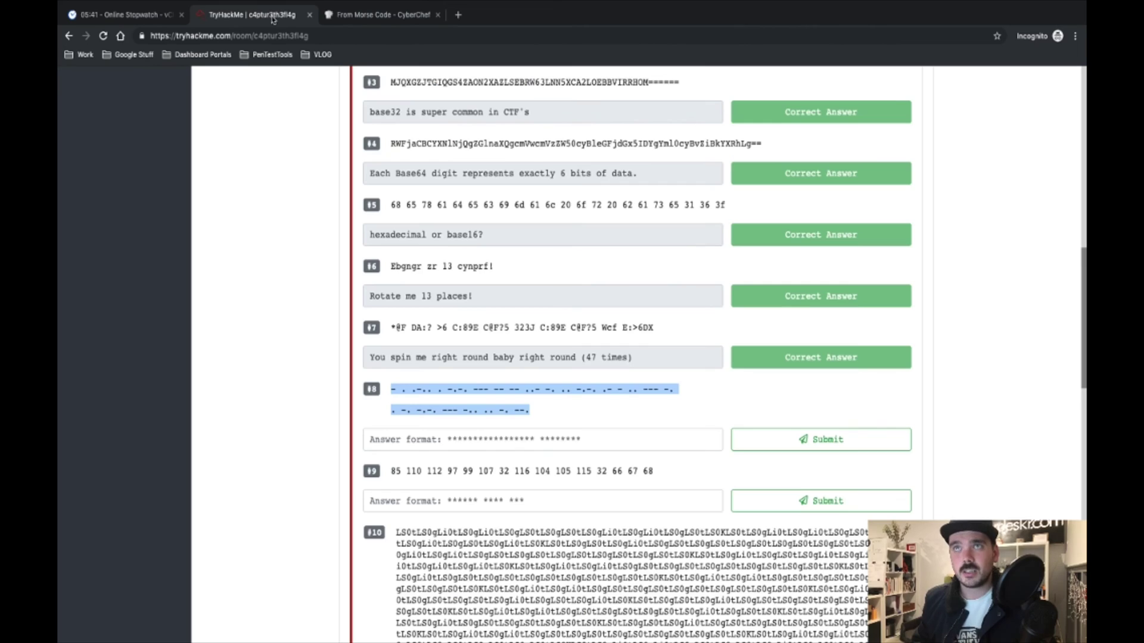
Submit 'TELECOMMUNICATION ENCODING' as question 8's answer.
click(549, 430)
key(ctrl+v)
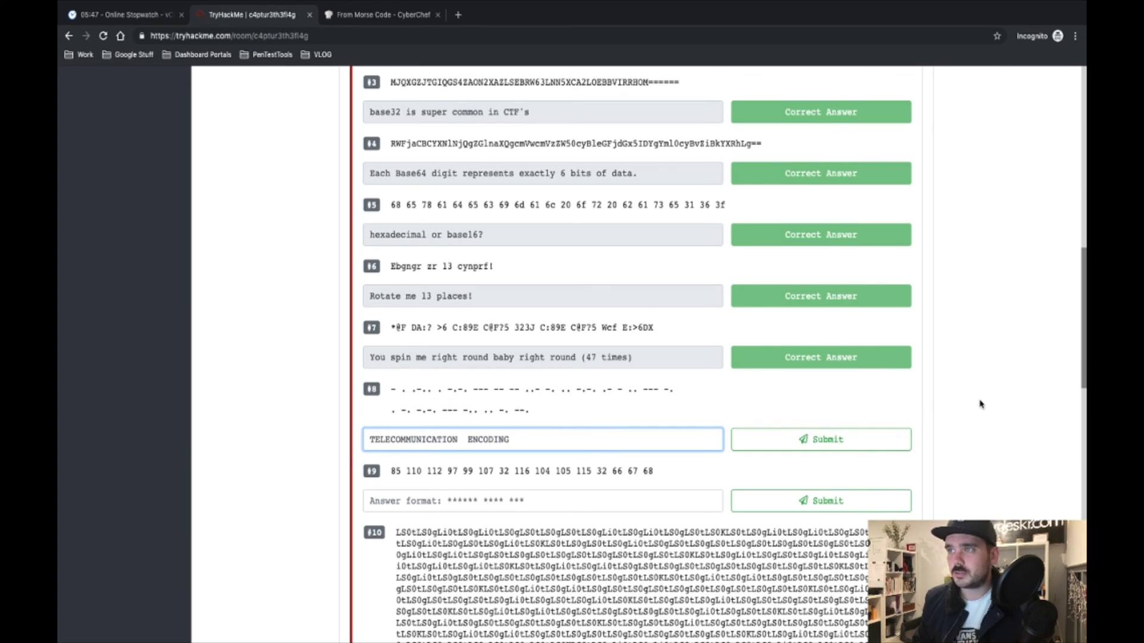
click(864, 440)
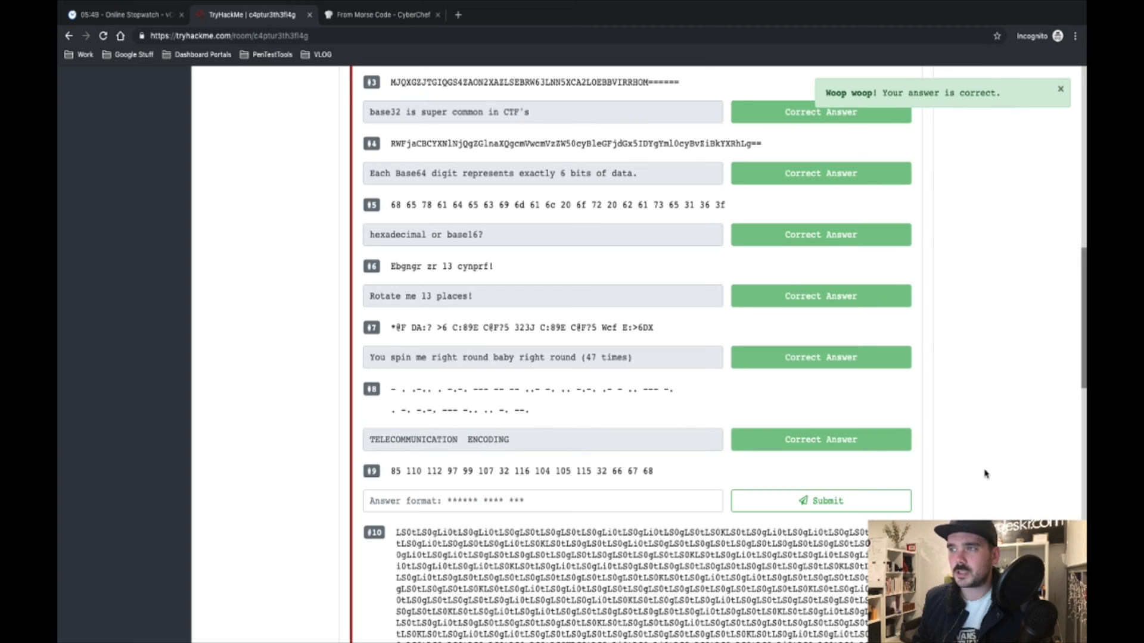
Copy question 9's decimal numbers.
scroll(986, 474, down, 2)
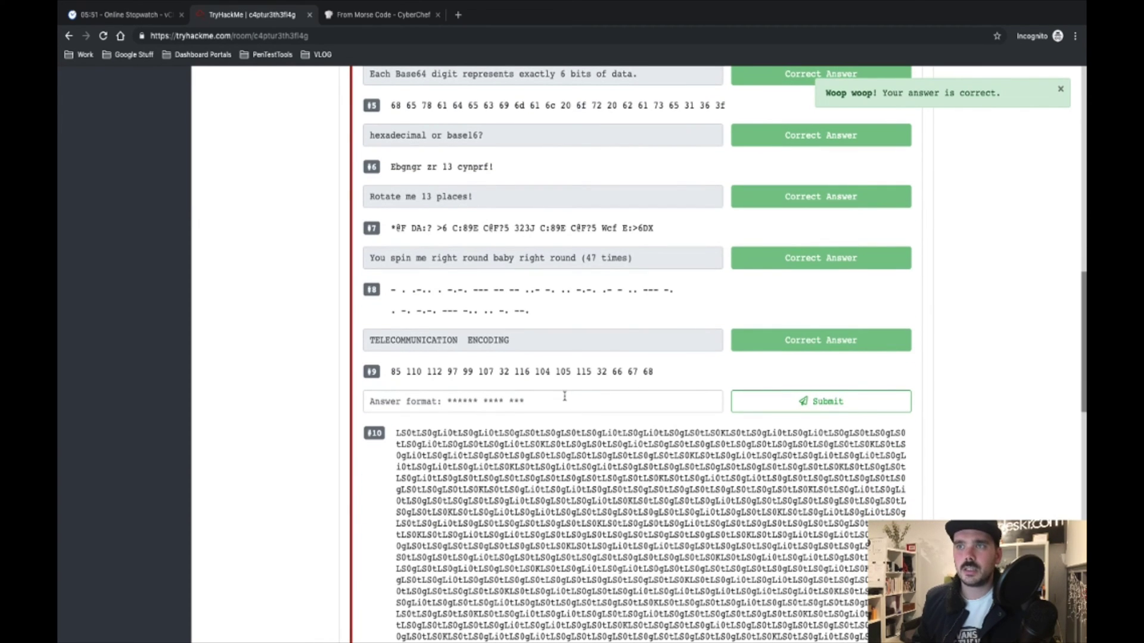
drag(391, 372, 650, 371)
key(ctrl+c)
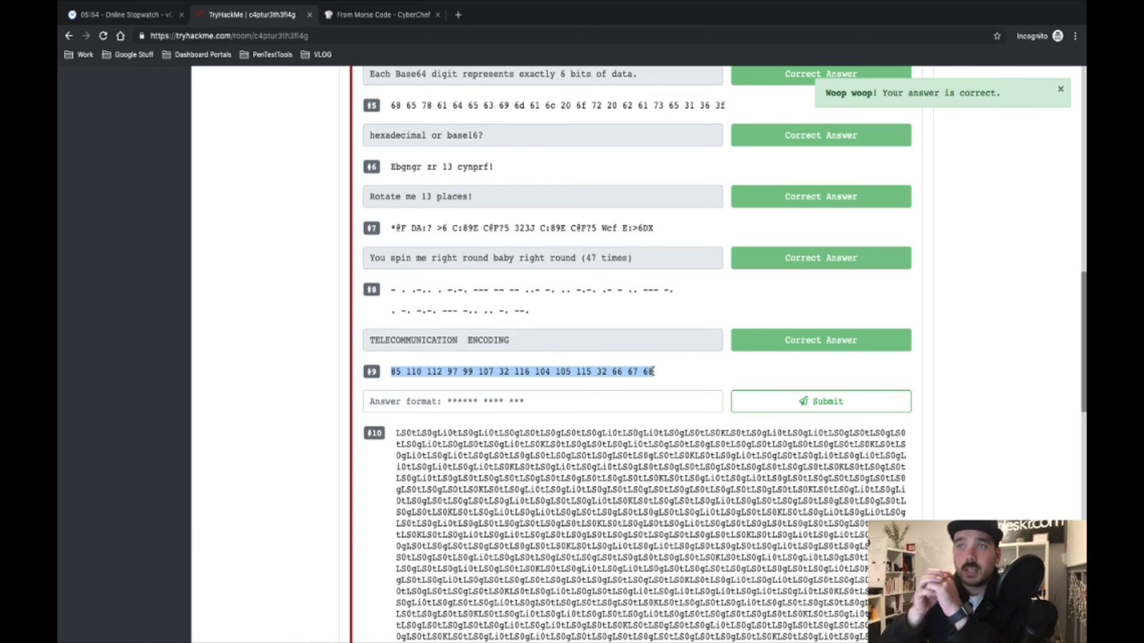
scroll(652, 371, up, 4)
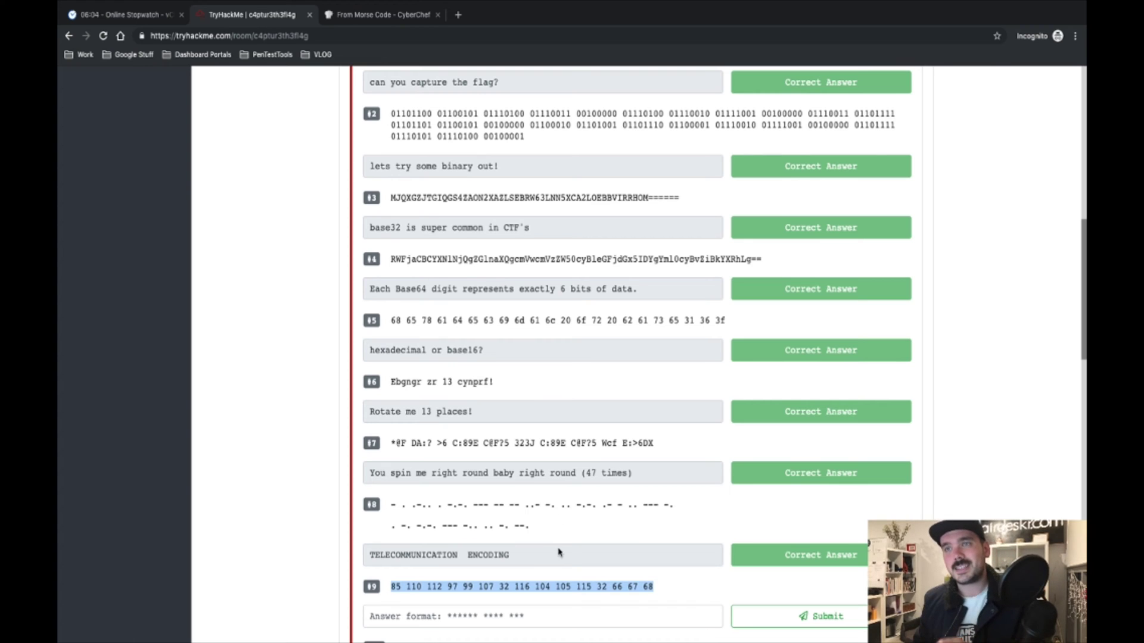
scroll(552, 569, down, 3)
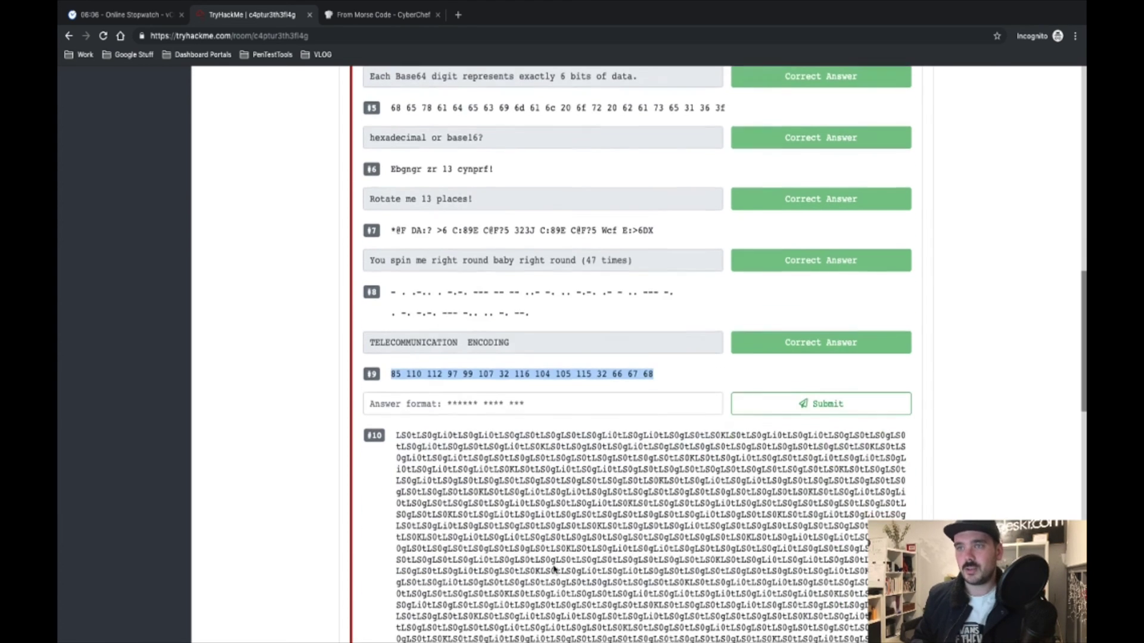
Replace CyberChef's input with question 9's numbers and remove the Morse step.
click(330, 8)
triple_click(726, 158)
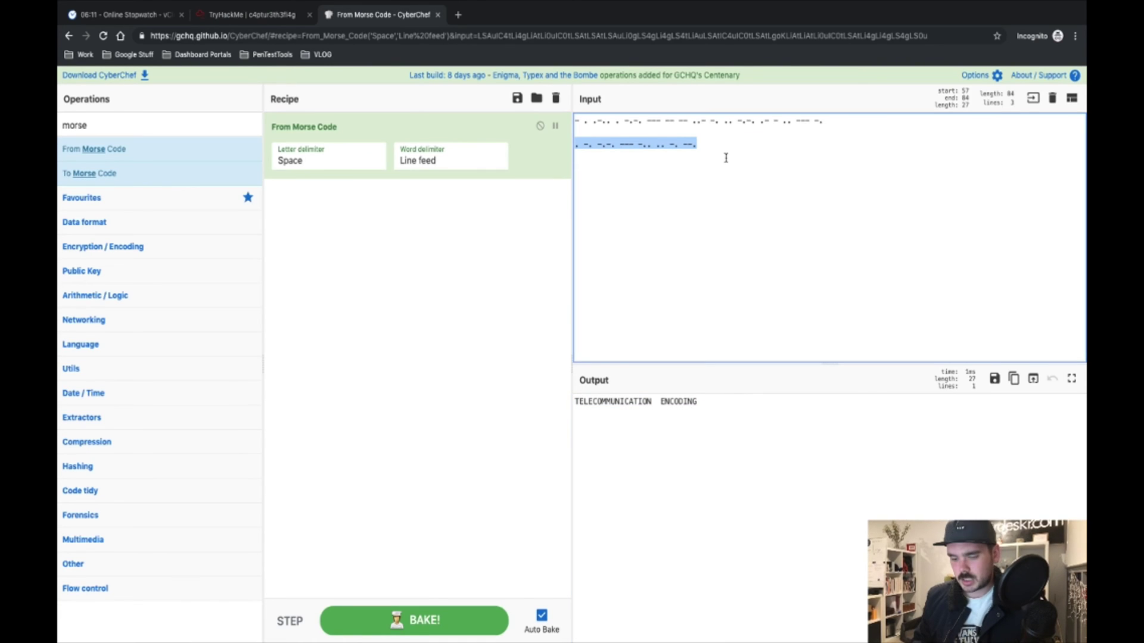
key(ctrl+a)
key(ctrl+v)
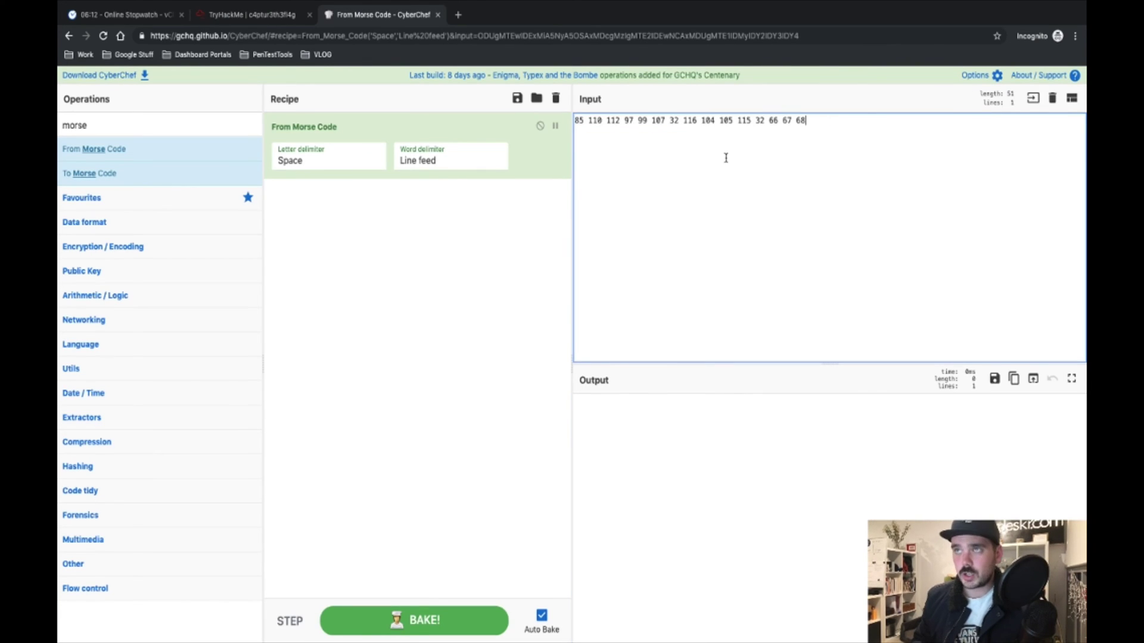
click(555, 101)
Decode with From Decimal to 'Unpack this BCD' and copy the output.
double_click(147, 122)
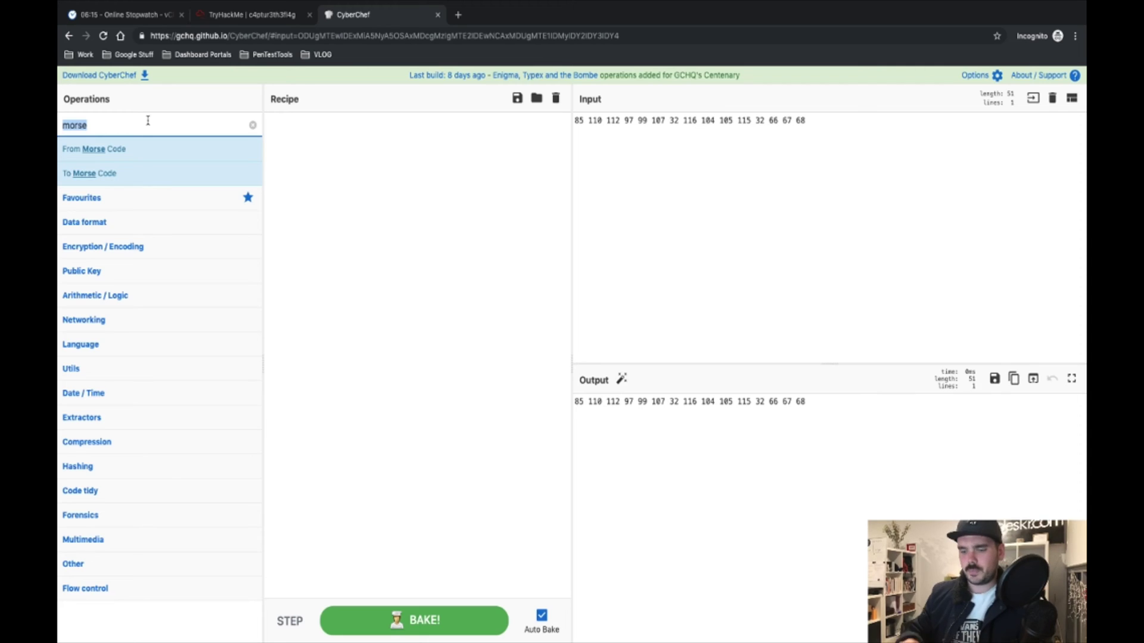
text(decin)
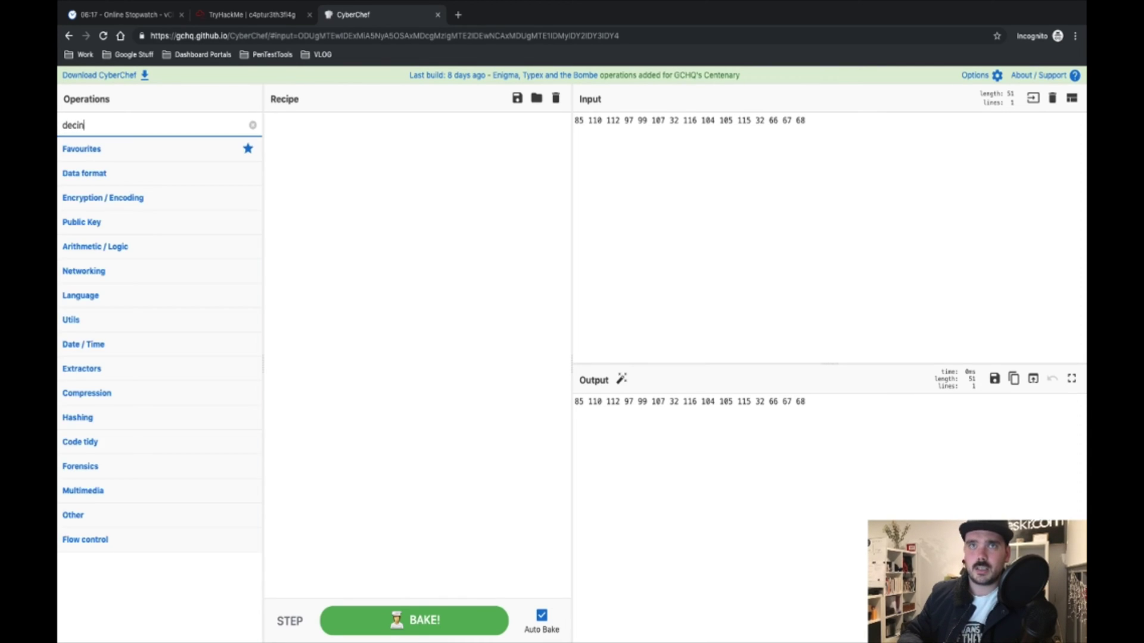
key(BackSpace)
text(mal)
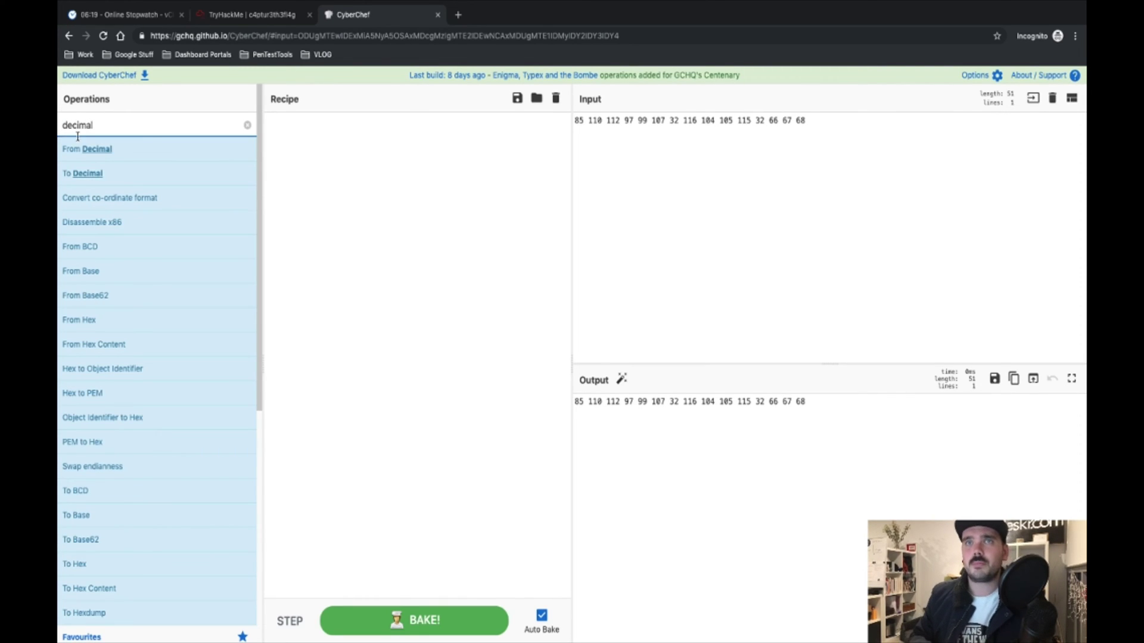
drag(98, 149, 341, 184)
click(692, 431)
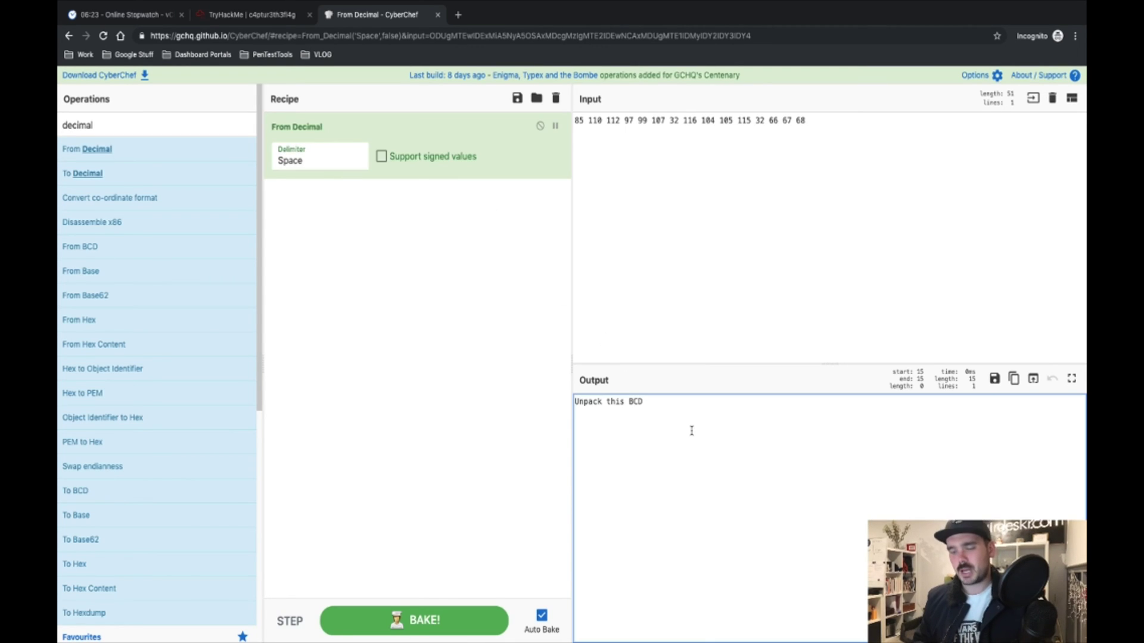
key(ctrl+a)
key(ctrl+c)
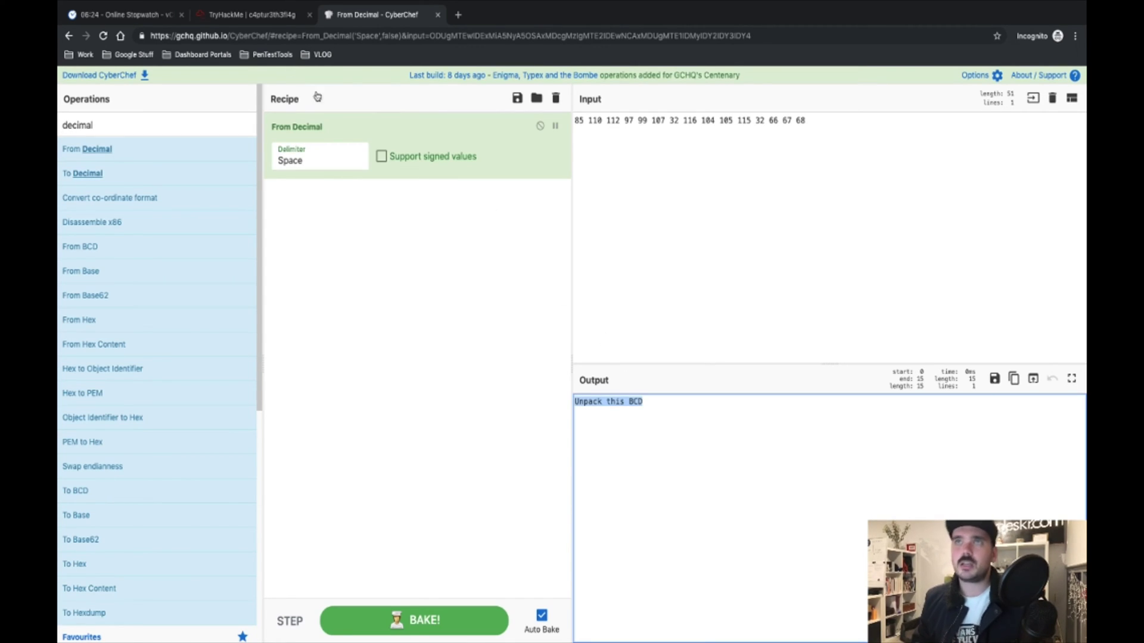
Submit 'Unpack this BCD' as question 9's answer.
click(262, 18)
click(549, 405)
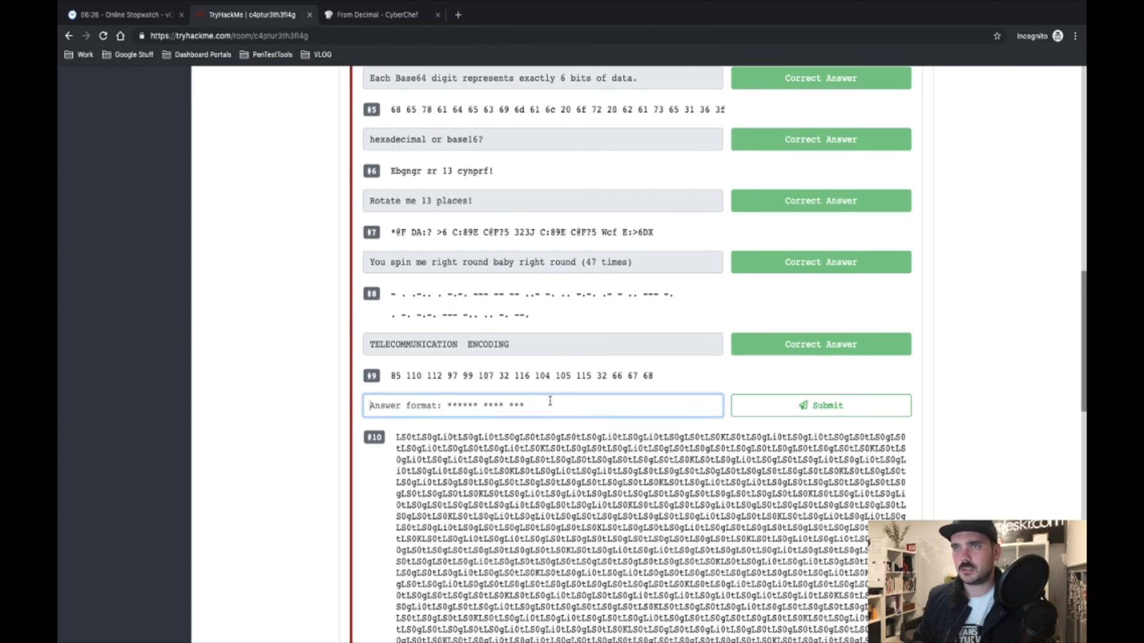
key(ctrl+v)
click(832, 404)
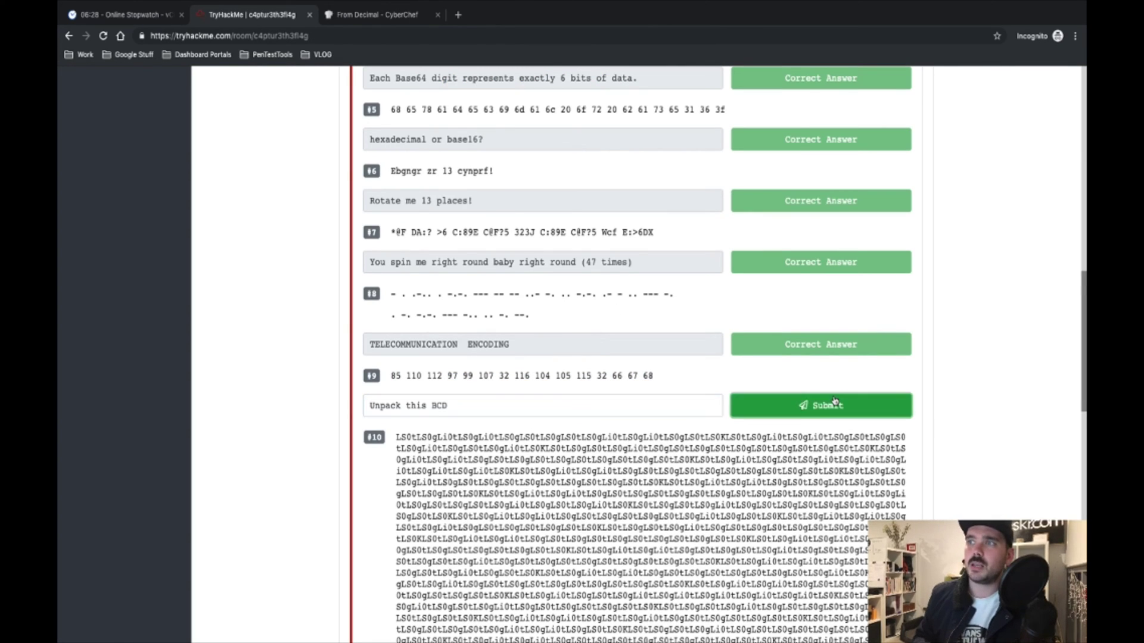
scroll(957, 423, down, 4)
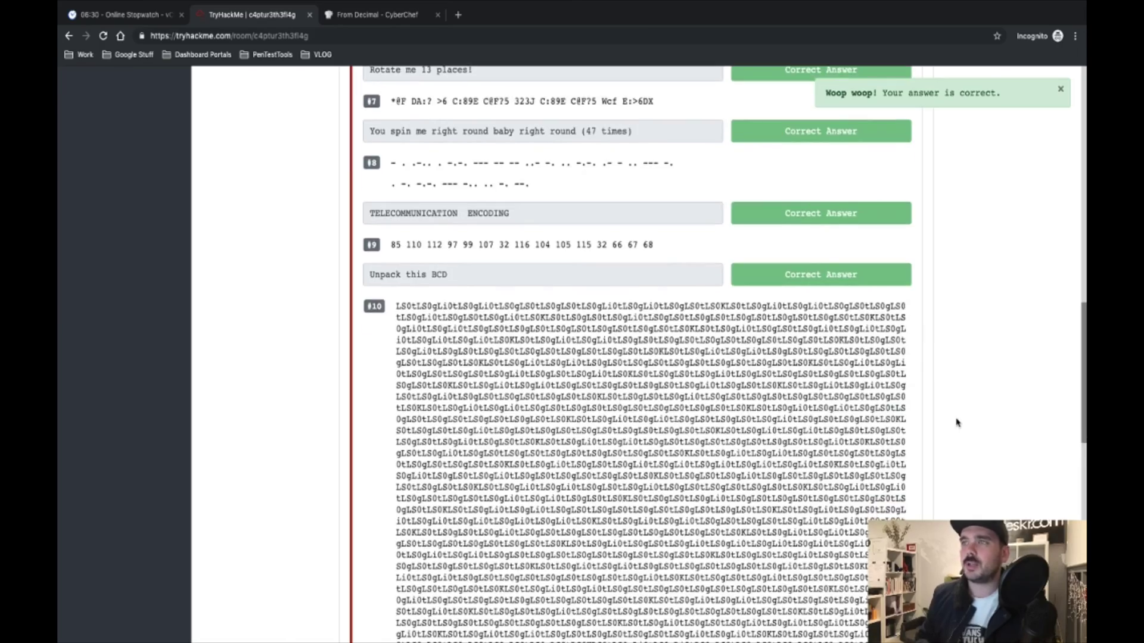
Select question 10's whole encoded block, dragging from its end back to its start.
scroll(957, 423, down, 12)
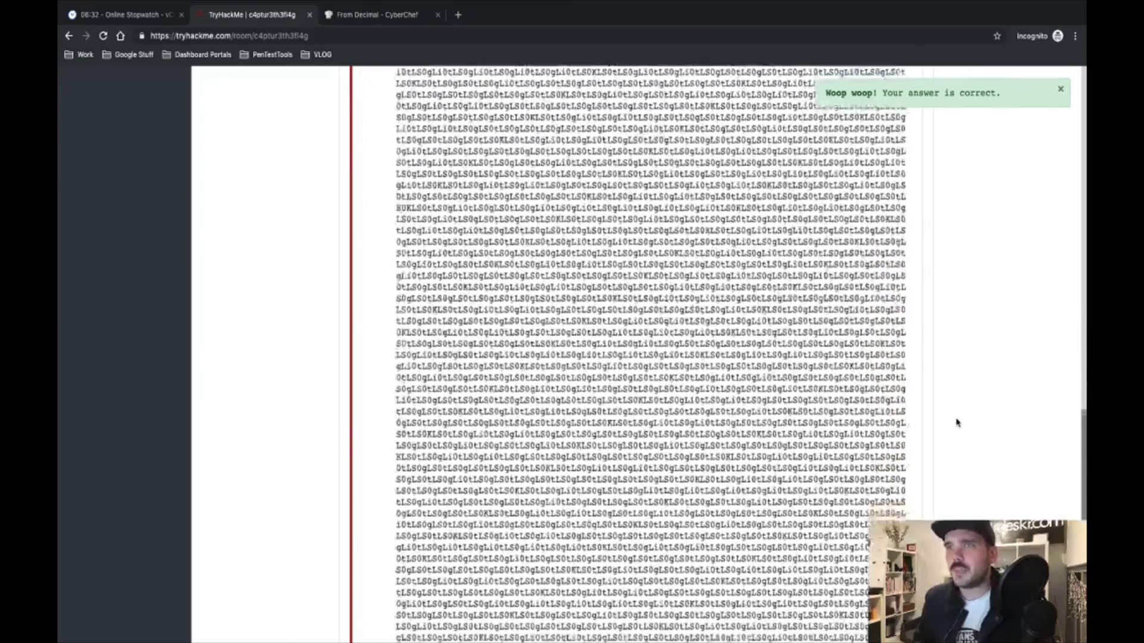
scroll(957, 423, down, 2)
scroll(956, 423, up, 2)
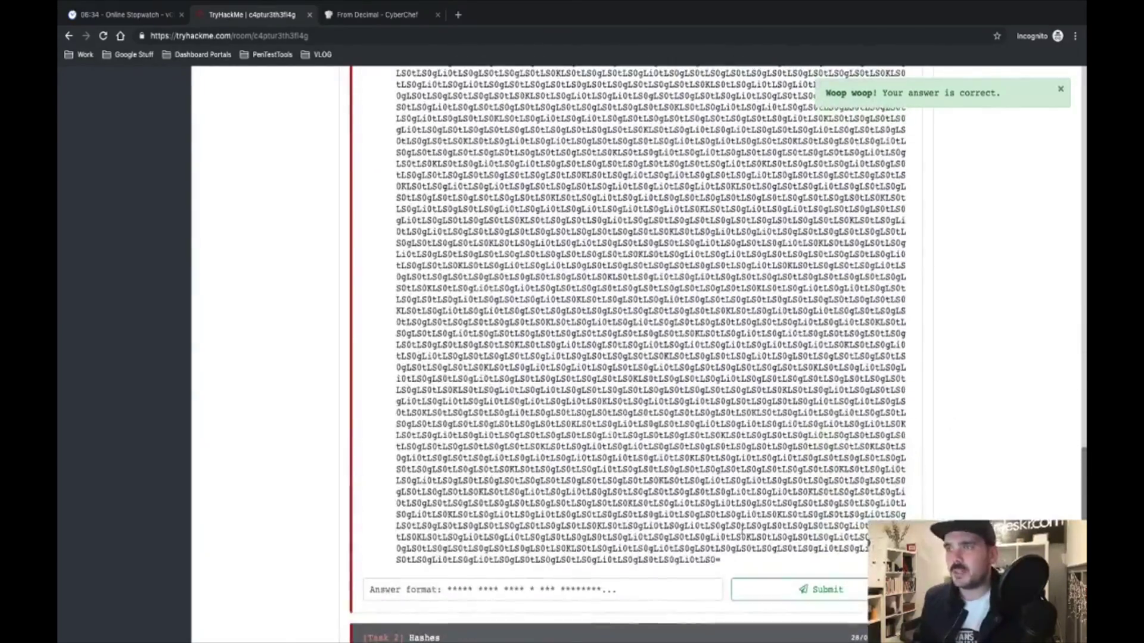
scroll(617, 172, down, 2)
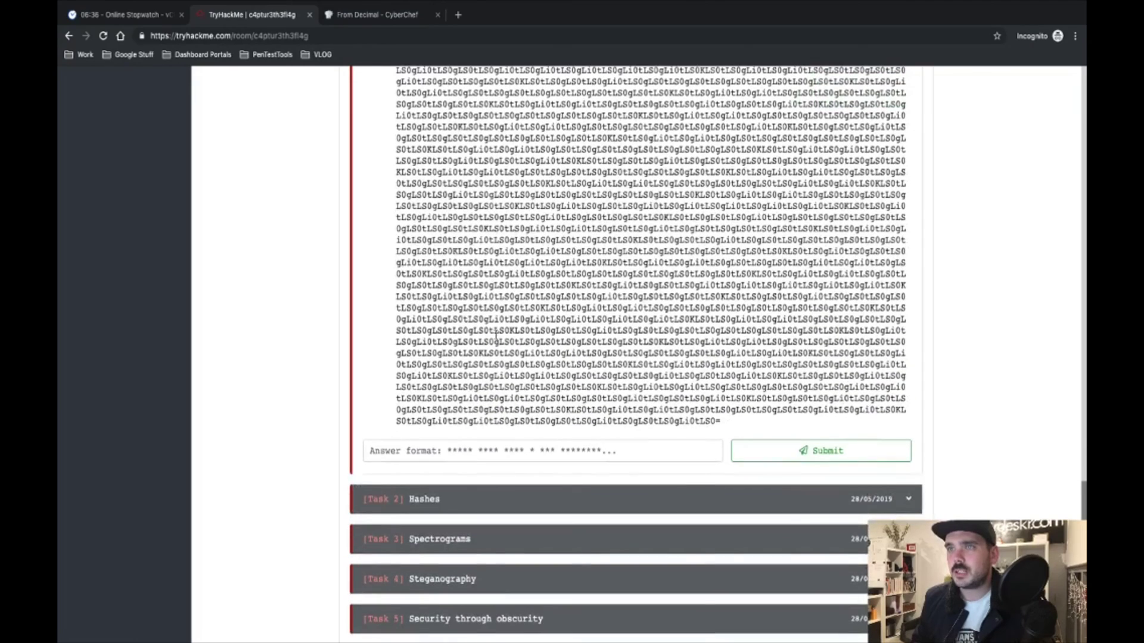
drag(484, 421, 635, 422)
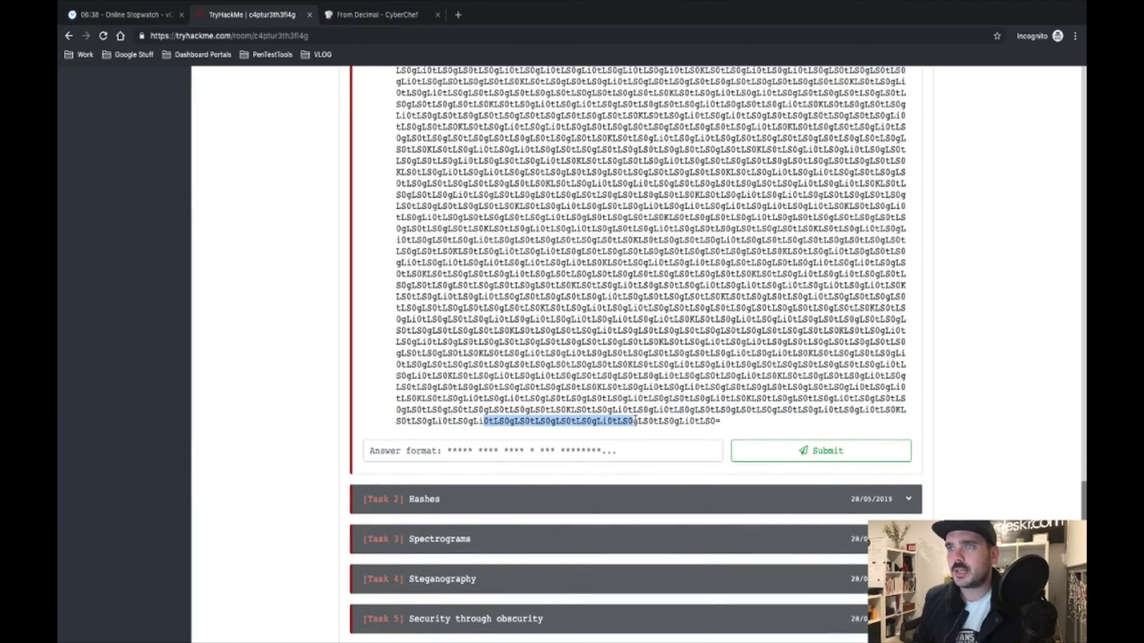
drag(717, 423, 718, 421)
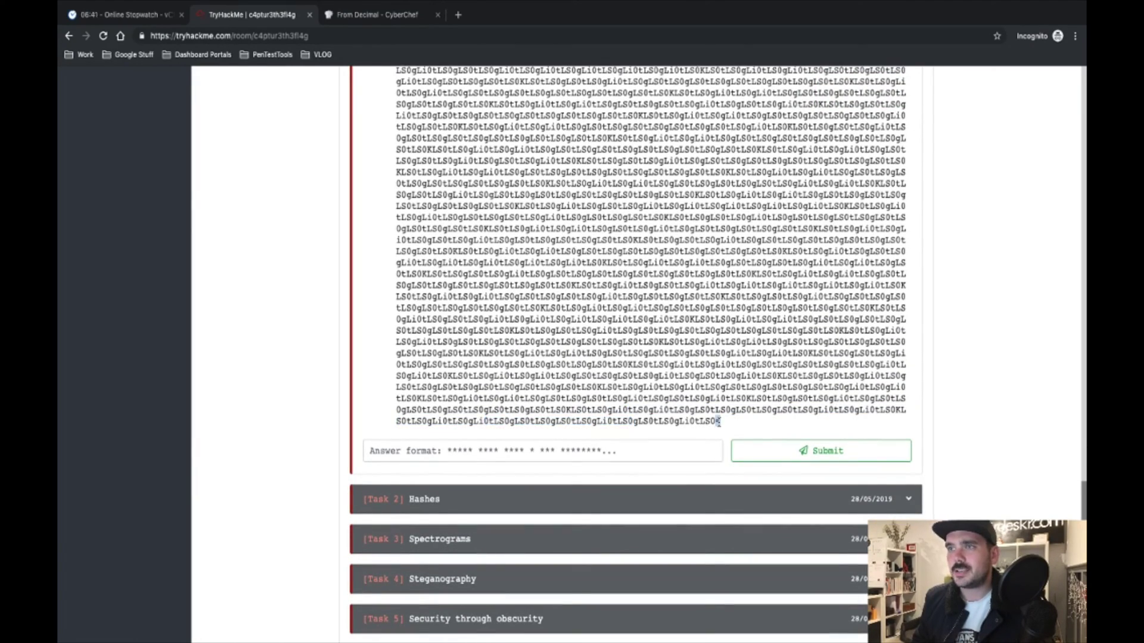
click(680, 385)
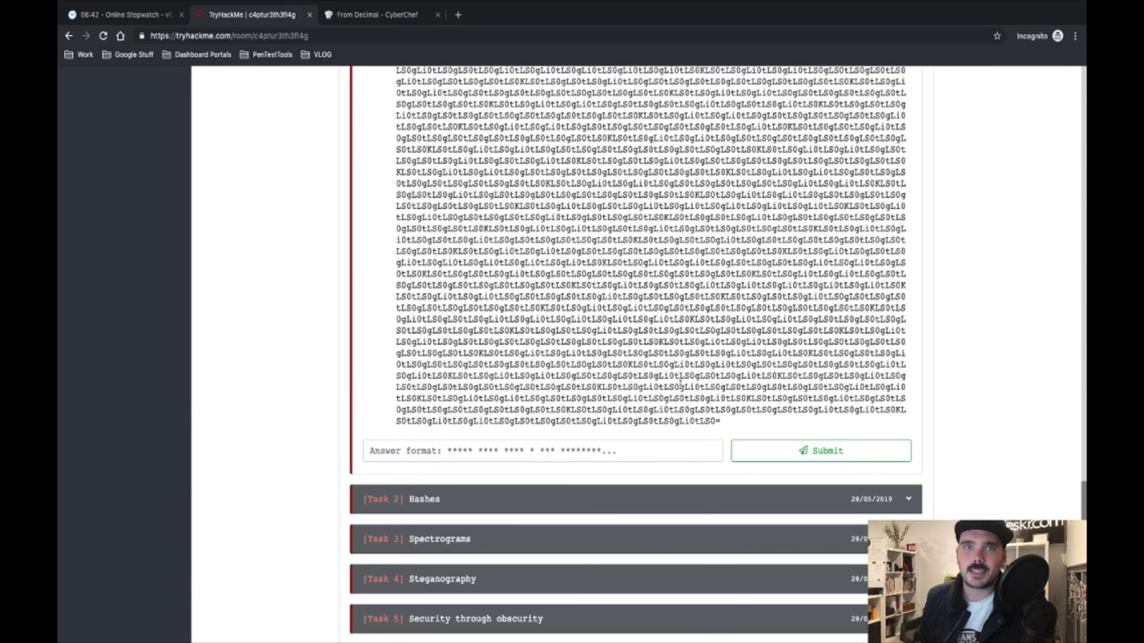
drag(727, 421, 396, 526)
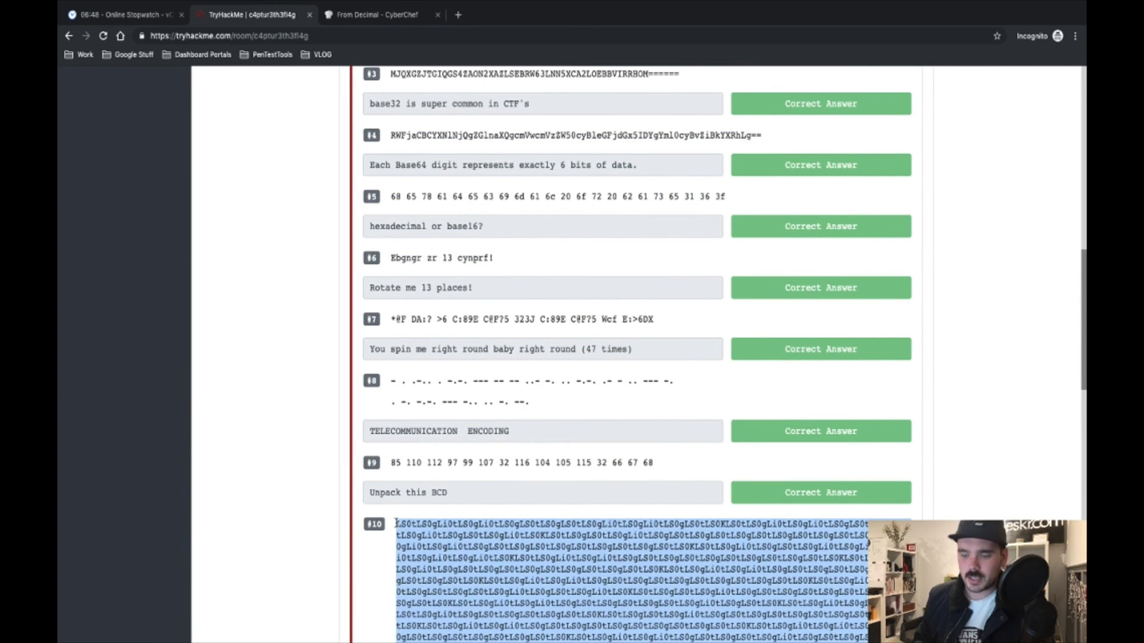
Remove From Decimal and paste question 10's long encoded string as the input.
click(367, 16)
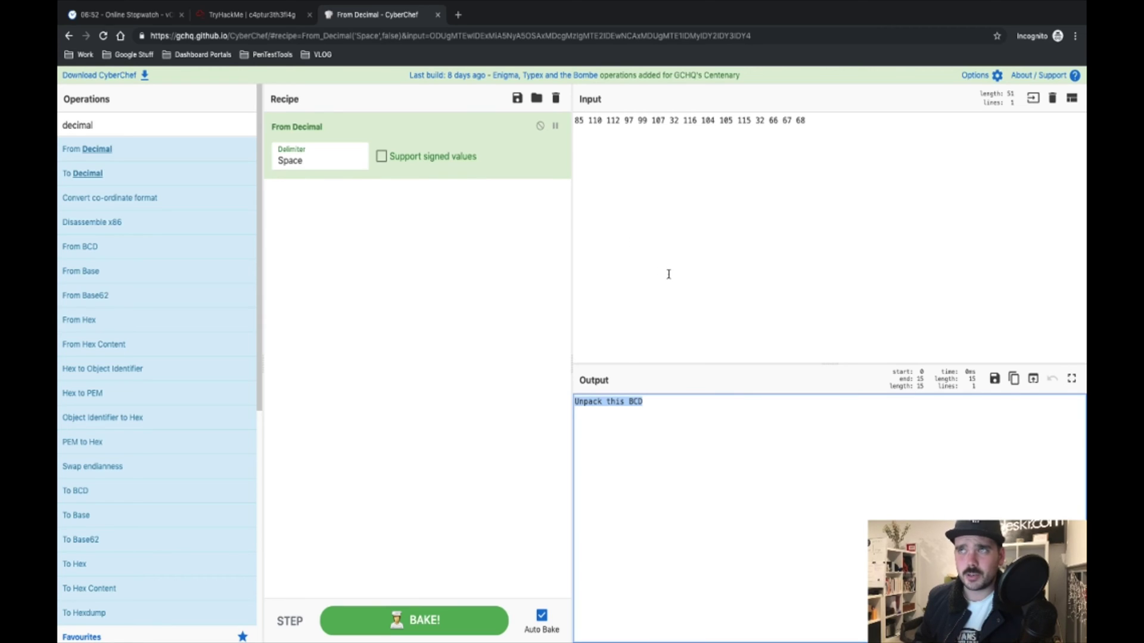
click(555, 99)
click(728, 238)
key(ctrl+a)
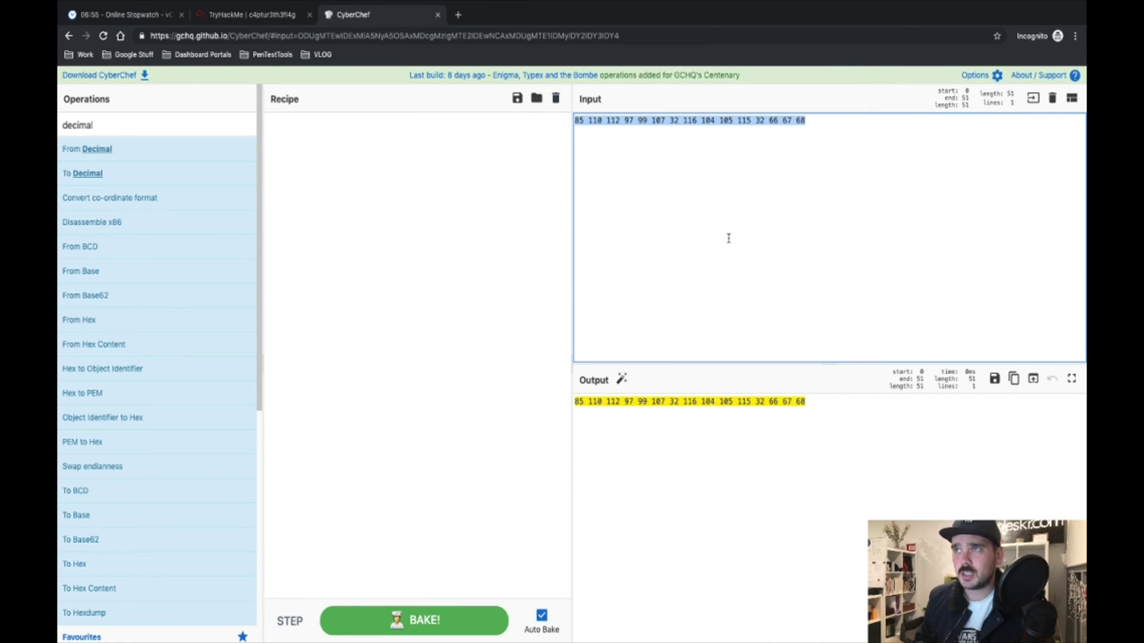
key(ctrl+v)
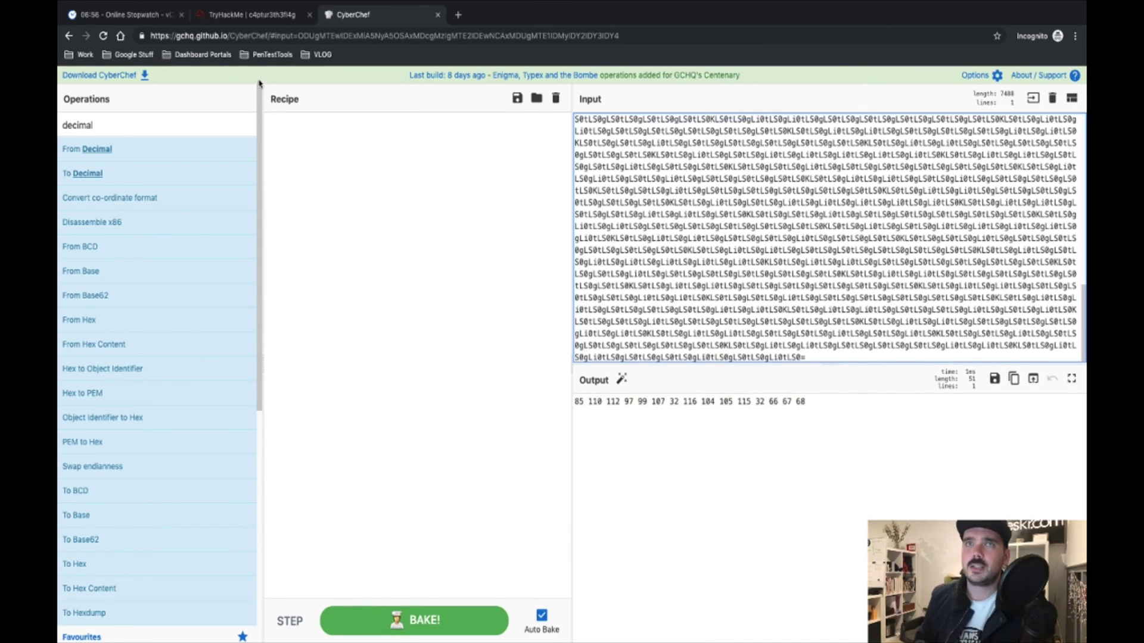
Add From Base64 to the recipe.
click(205, 116)
key(ctrl+a)
text(bas)
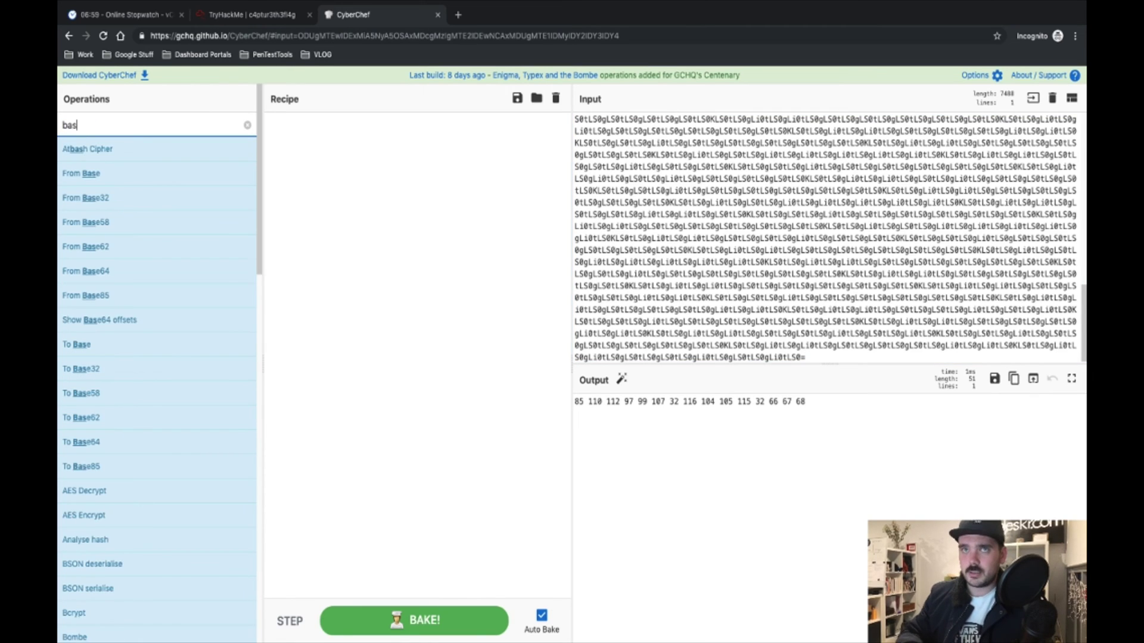
text(e)
mouse_move(131, 204)
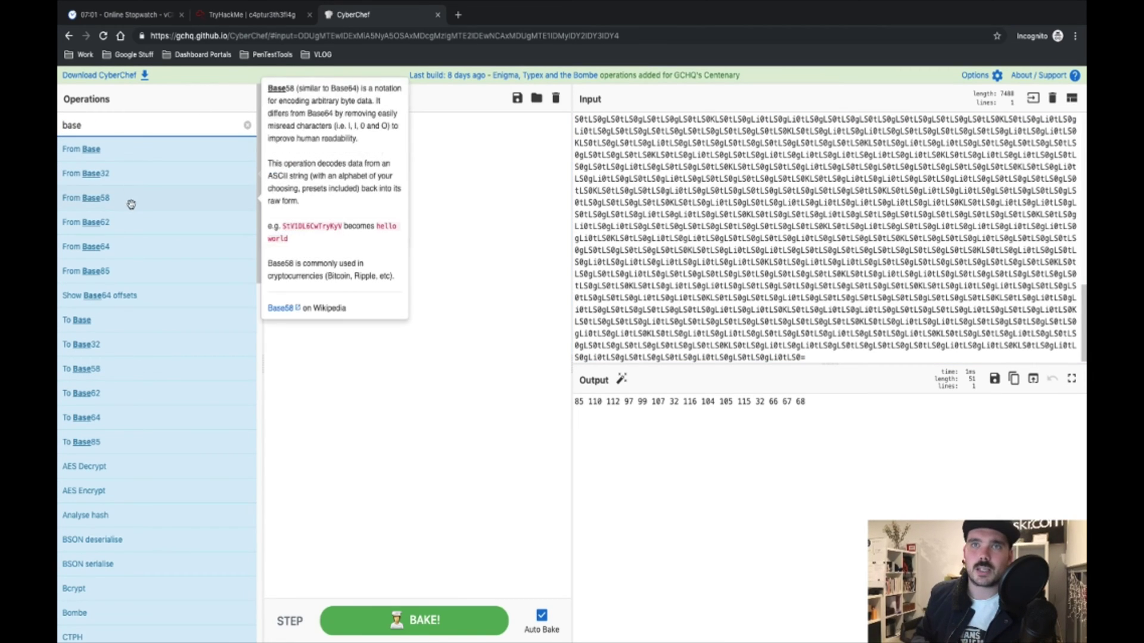
drag(143, 247, 338, 199)
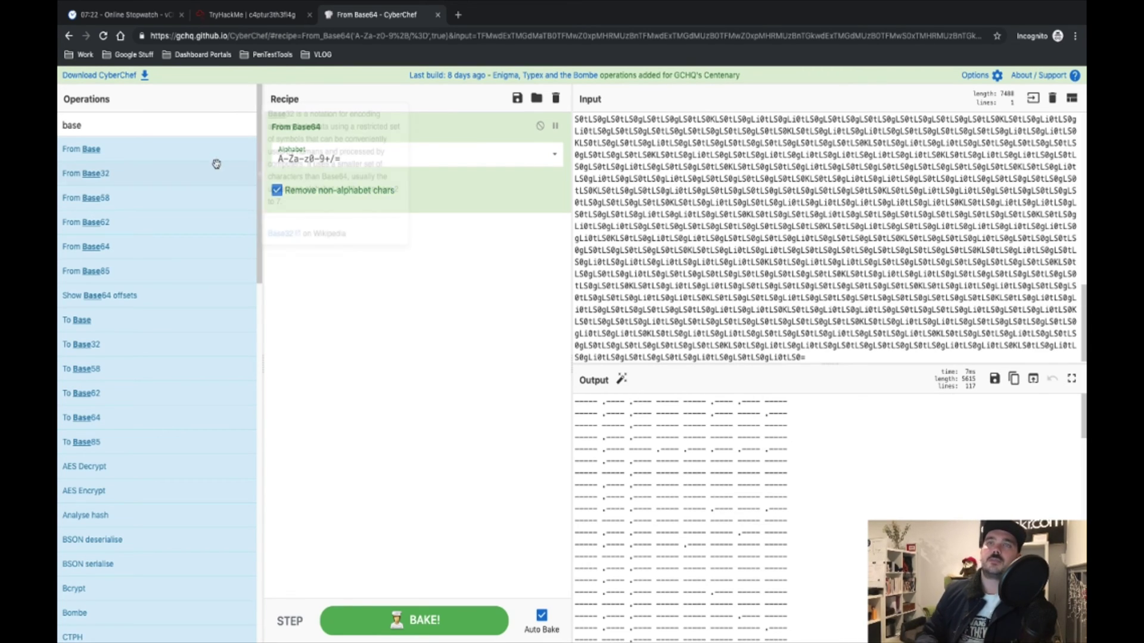
Add From Morse Code and From Binary after From Base64, then empty the recipe.
double_click(204, 127)
text(morse)
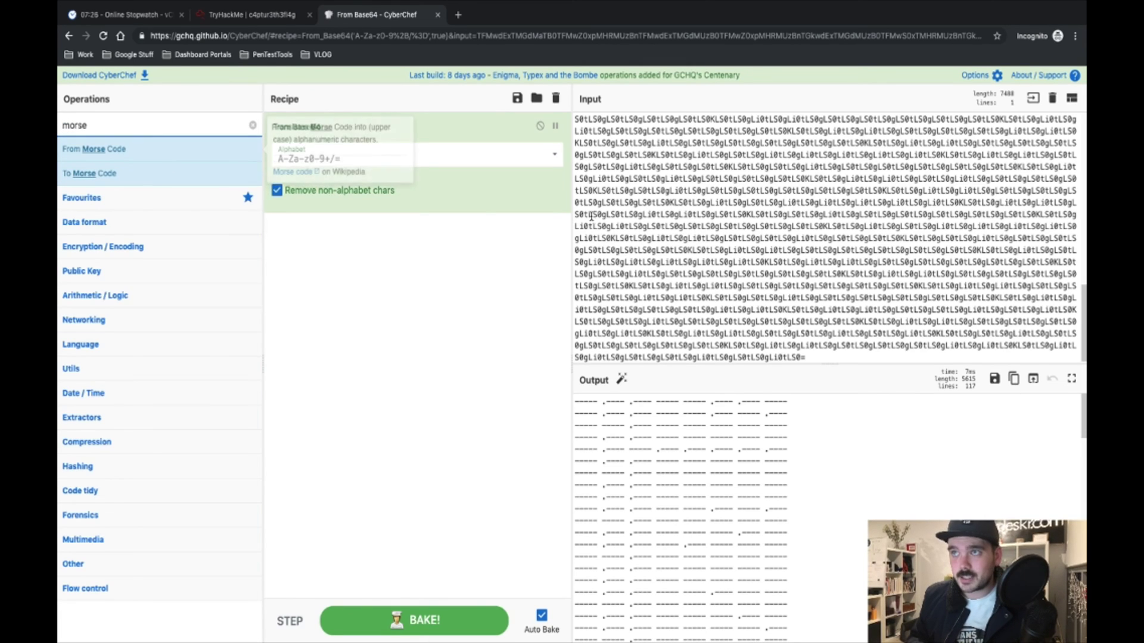
drag(94, 149, 670, 494)
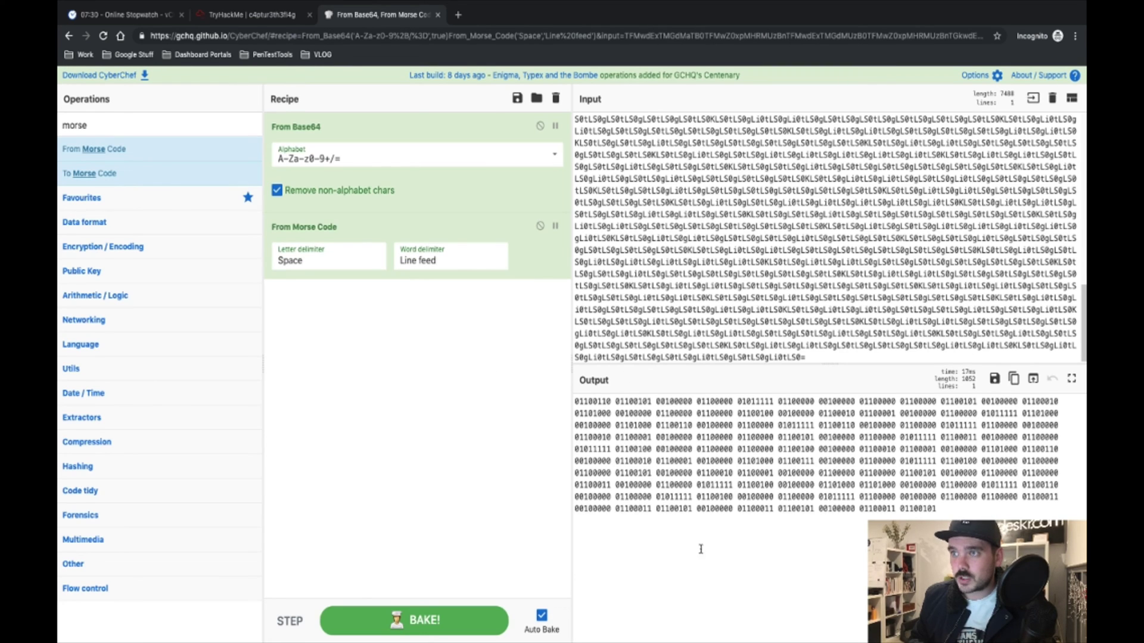
double_click(208, 118)
text(binary)
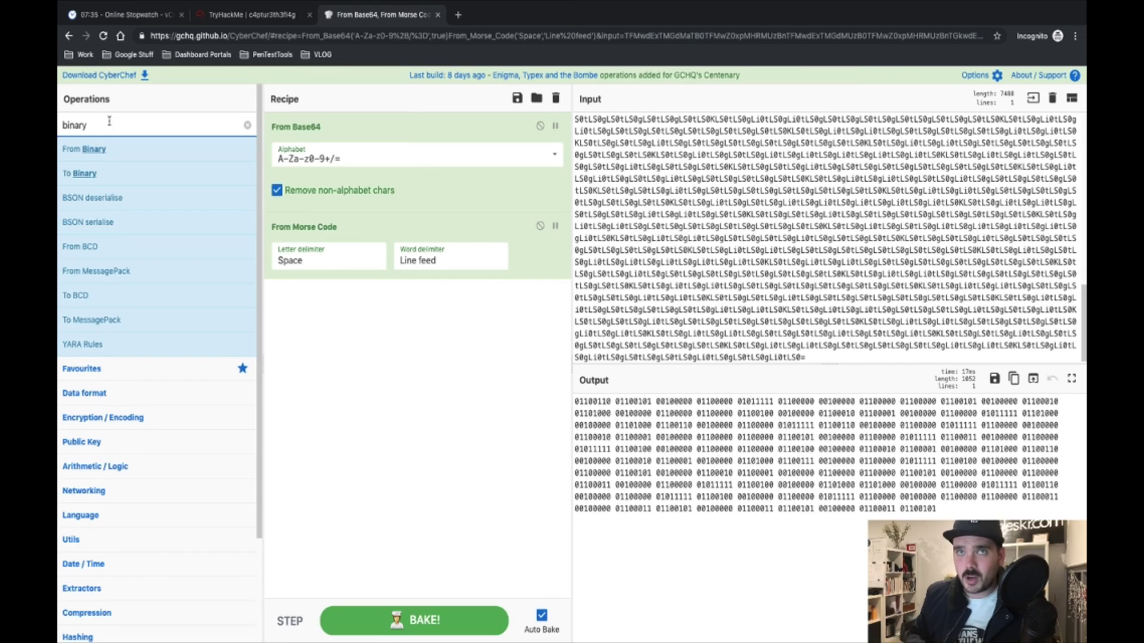
drag(89, 149, 396, 416)
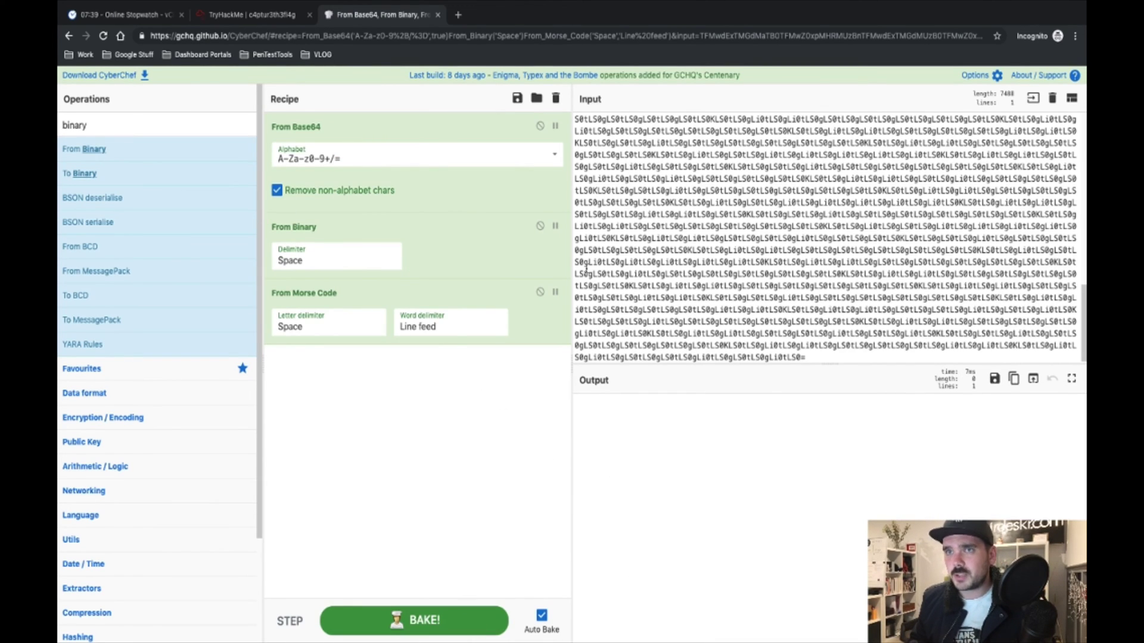
drag(452, 225, 452, 334)
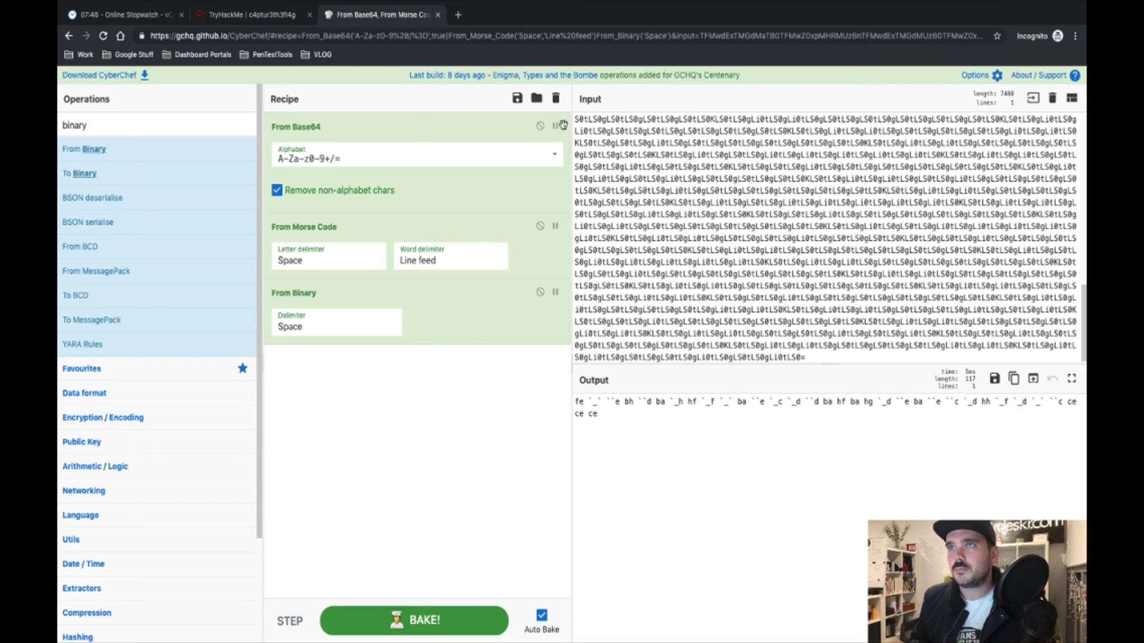
click(555, 98)
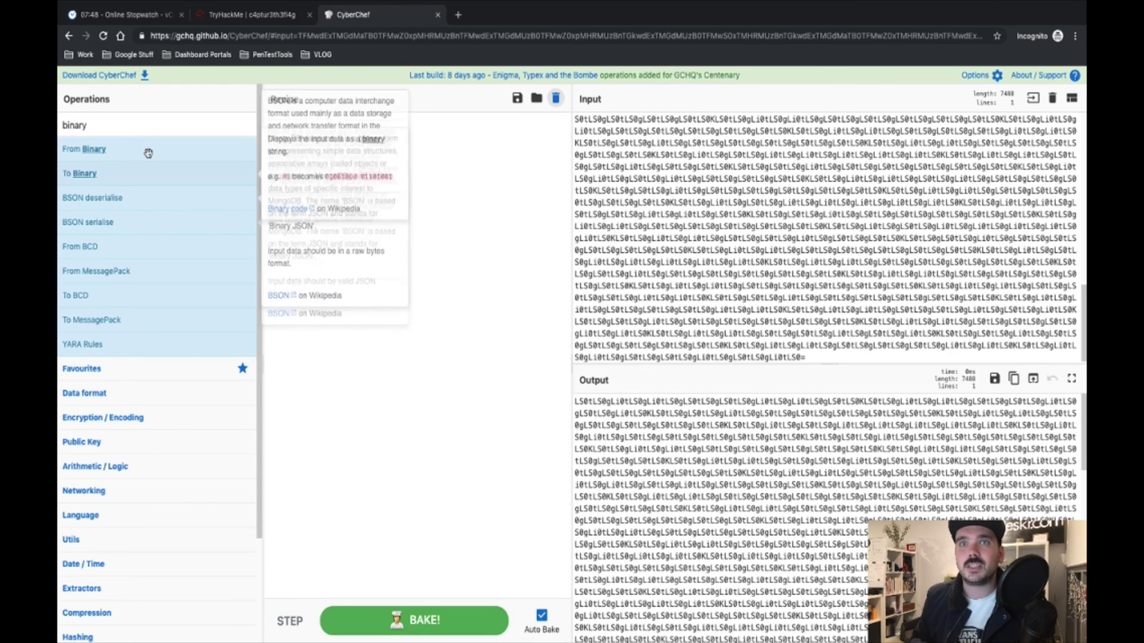
Build the question 10 recipe as From Base64, then From Morse Code, then From Binary.
double_click(145, 126)
text(base)
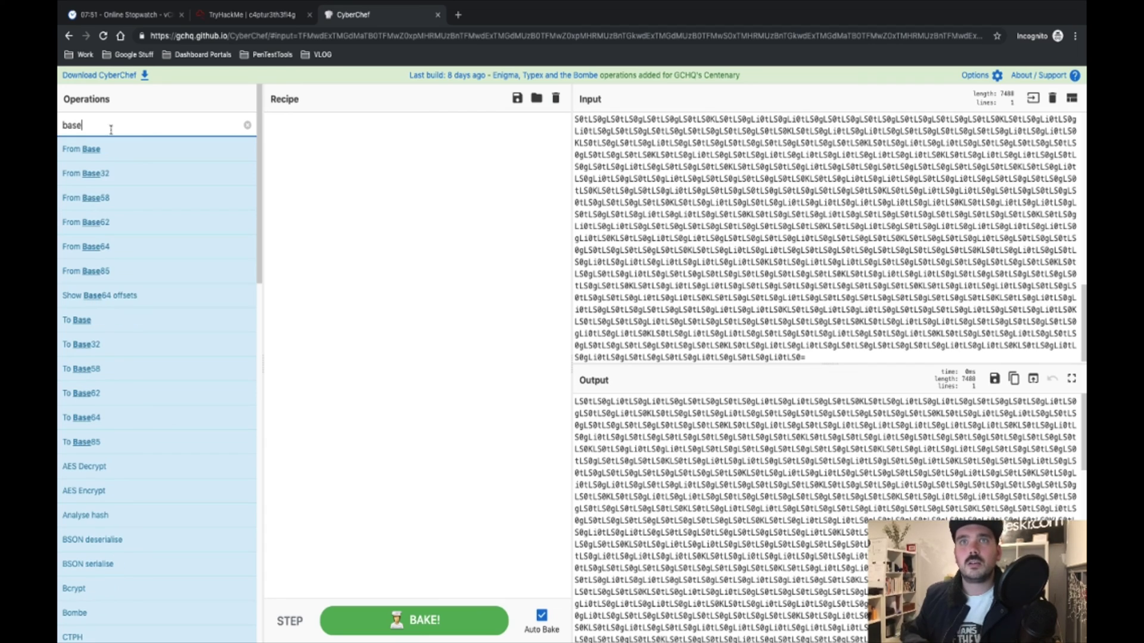
drag(96, 246, 367, 166)
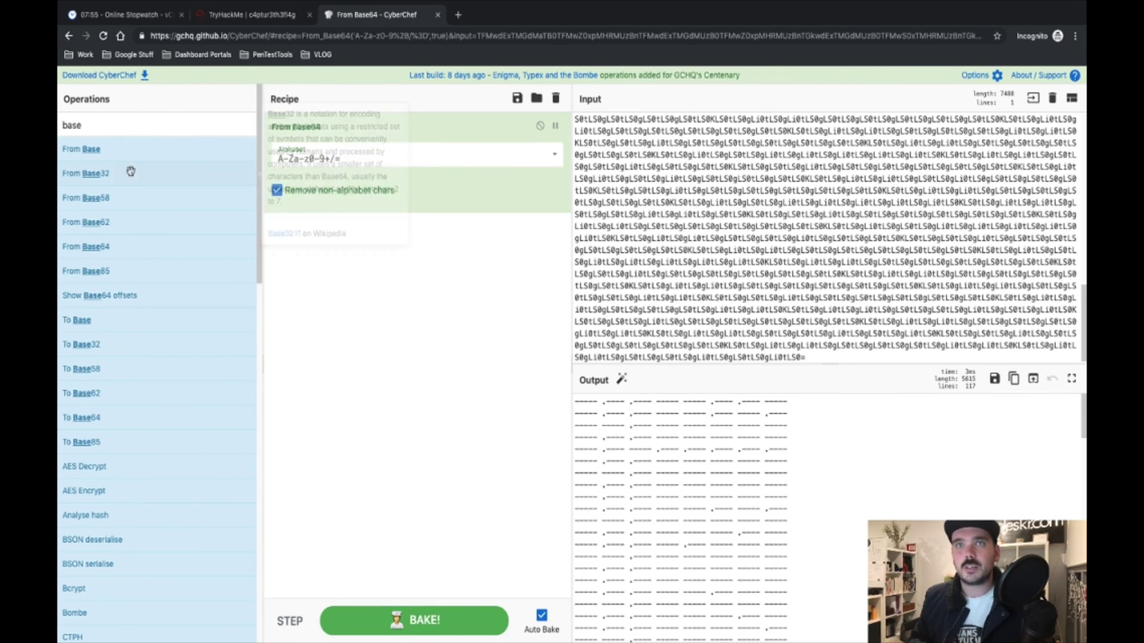
double_click(149, 129)
text(morse)
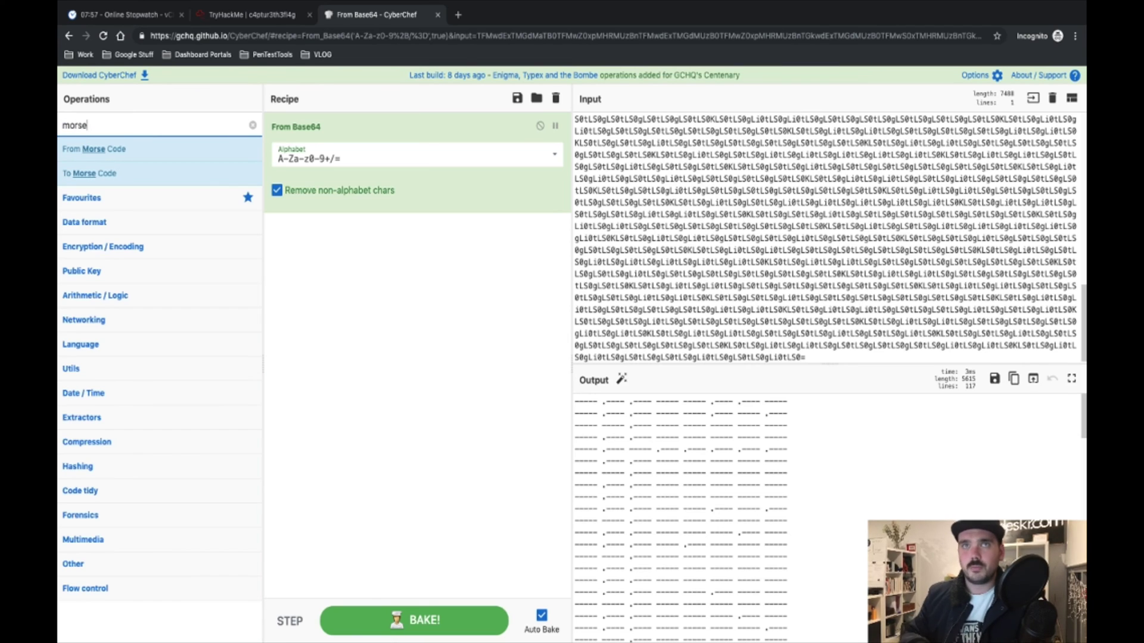
drag(77, 149, 317, 259)
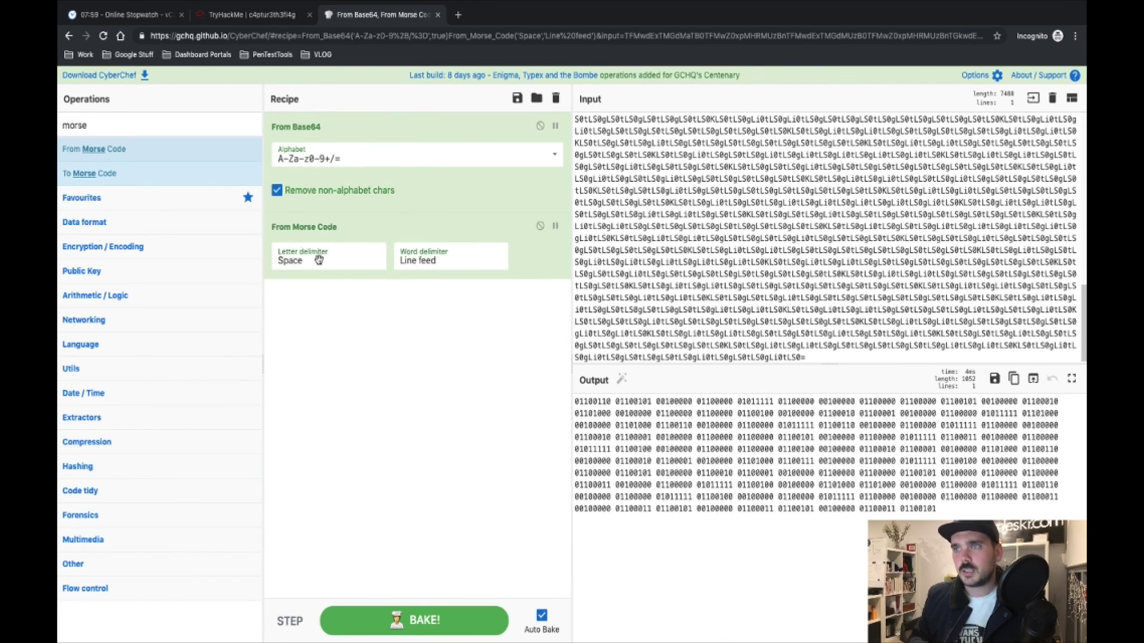
click(144, 126)
double_click(144, 126)
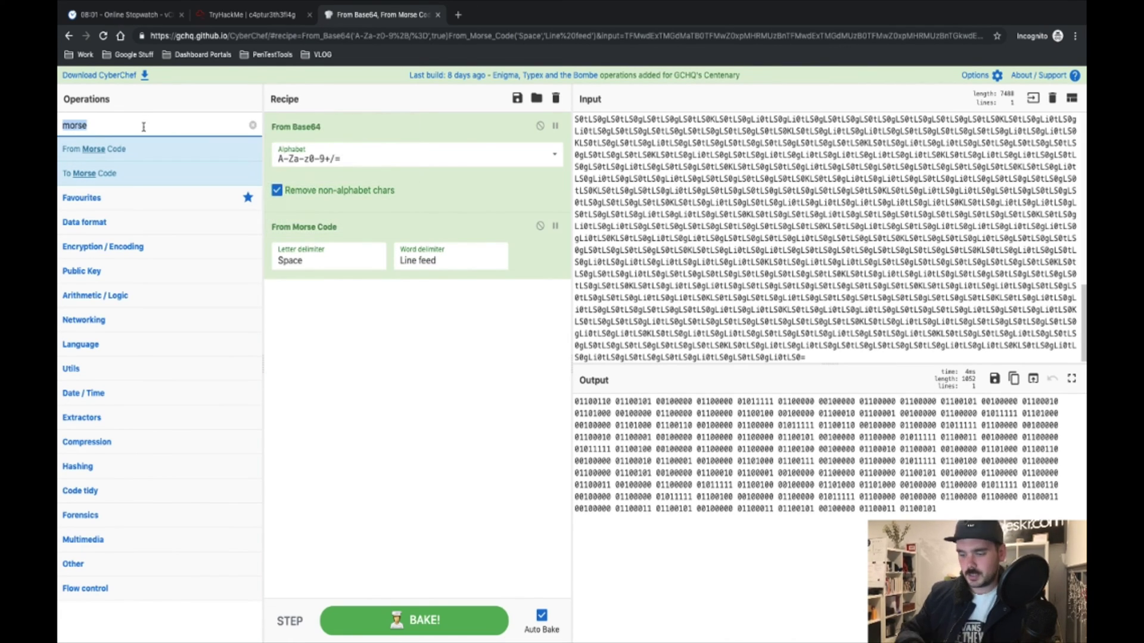
text(binbary)
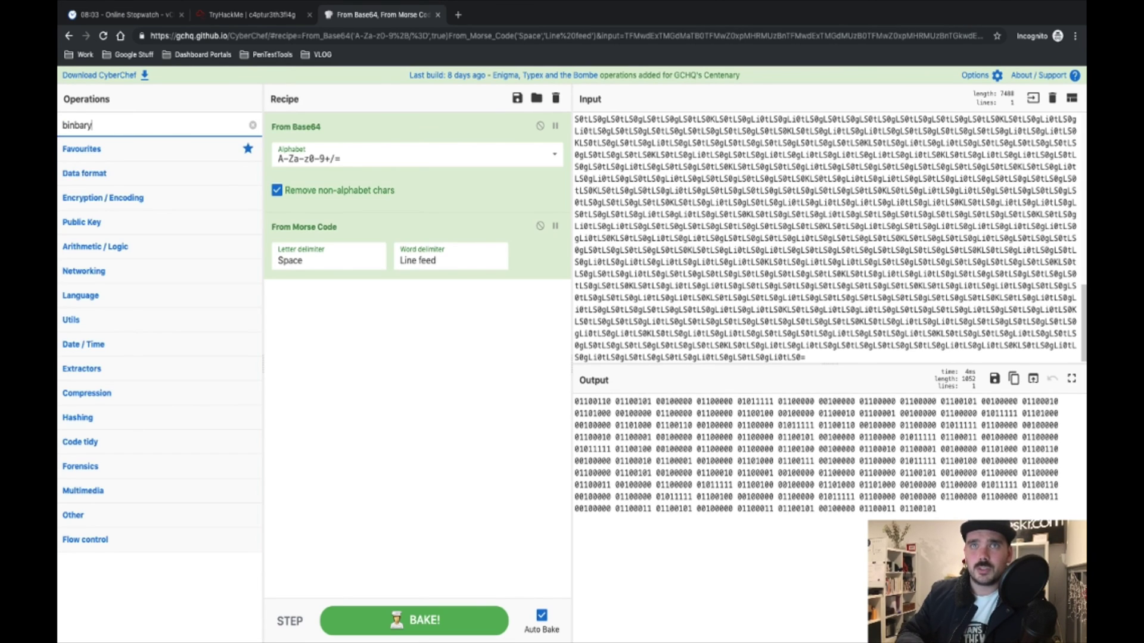
key(BackSpace)
key(BackSpace)
key(BackSpace)
key(BackSpace)
text(ar)
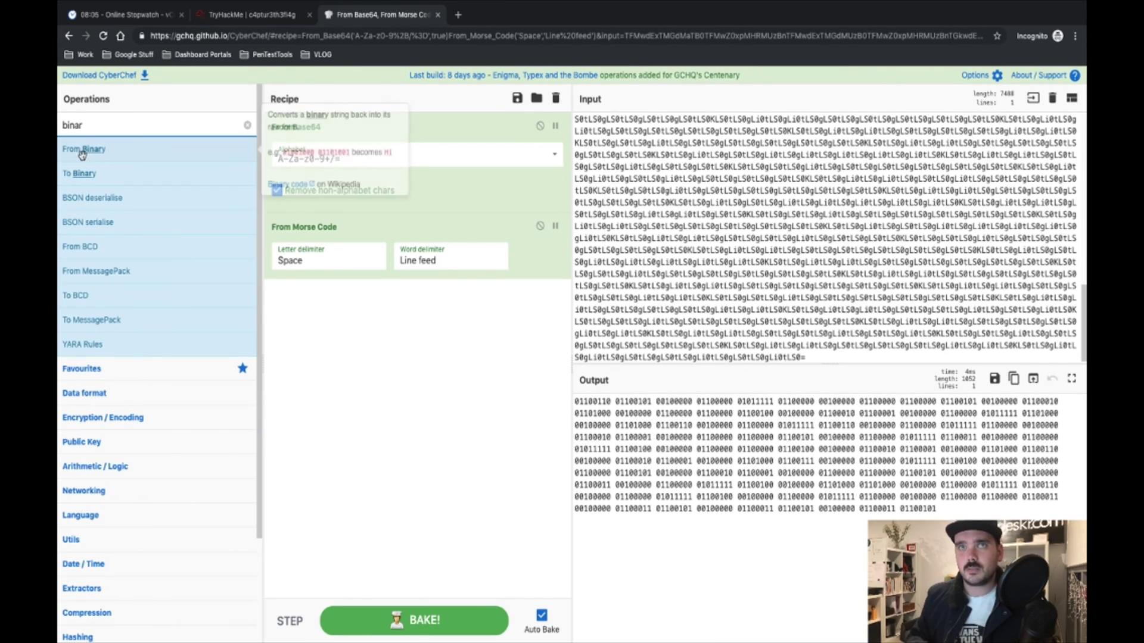
drag(79, 156, 337, 335)
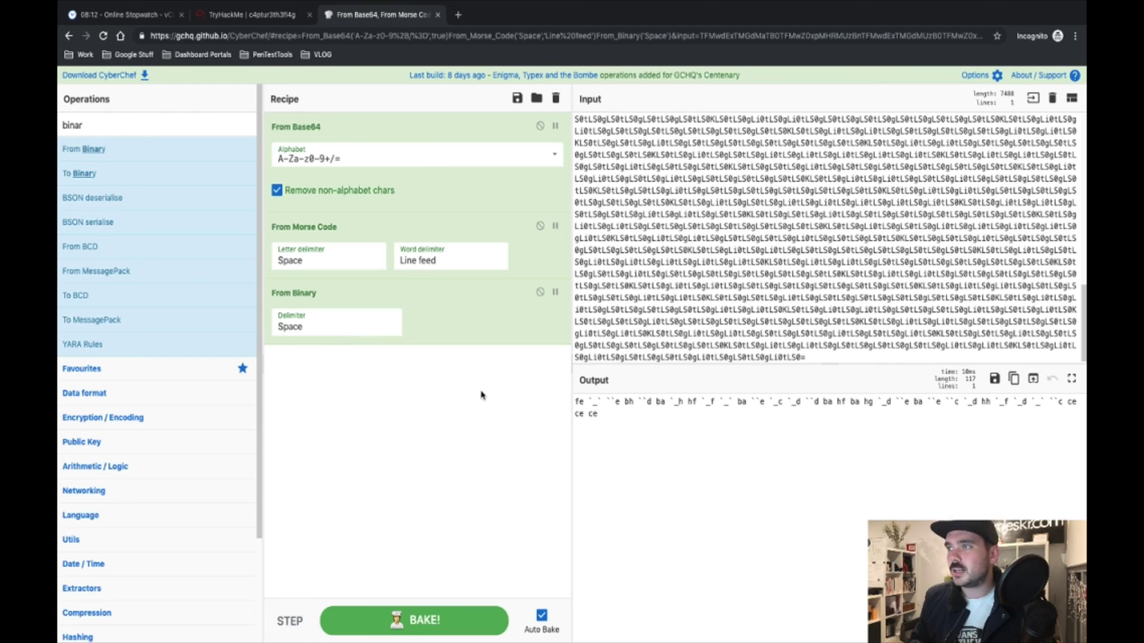
Add ROT47 to the recipe below From Binary and re-bake the output.
double_click(97, 127)
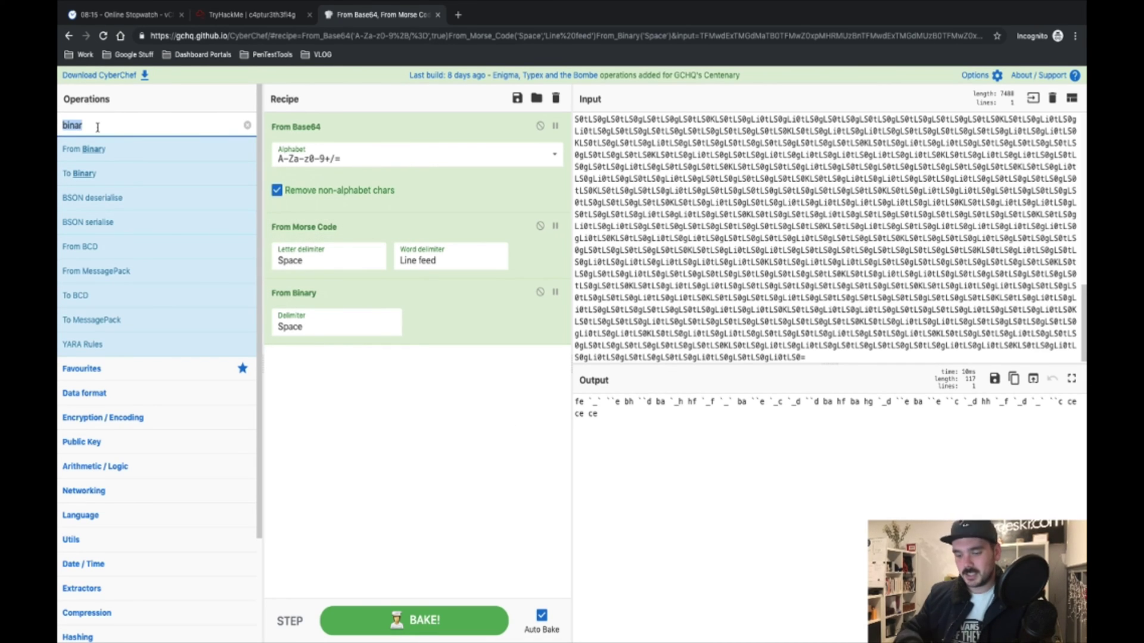
text(rot)
mouse_move(84, 198)
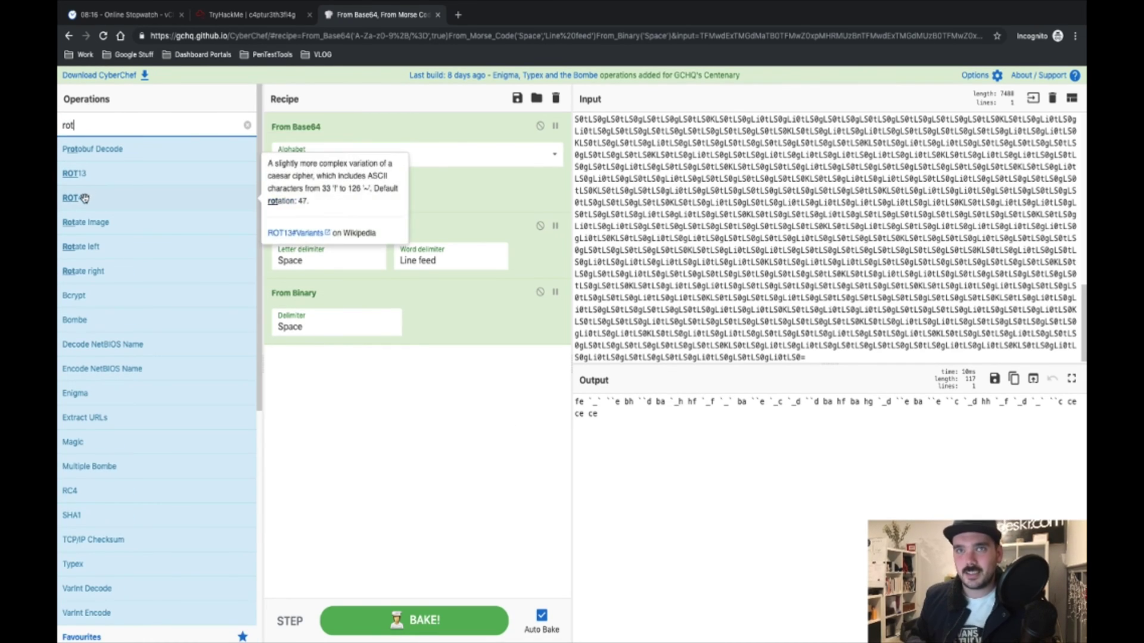
drag(84, 198, 373, 382)
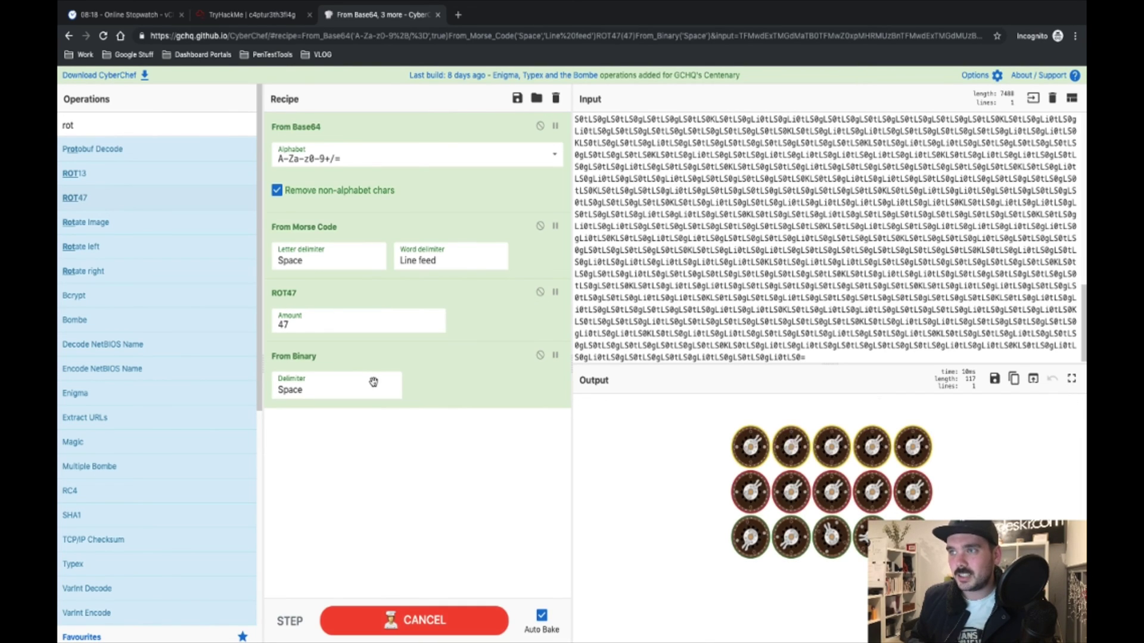
drag(415, 294, 417, 435)
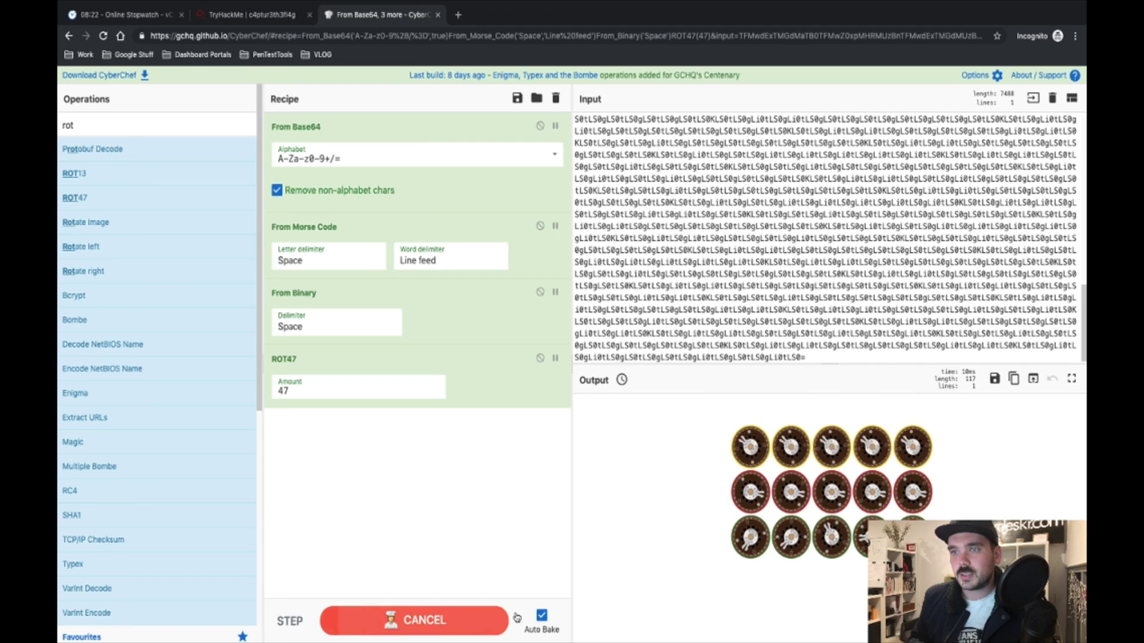
click(440, 623)
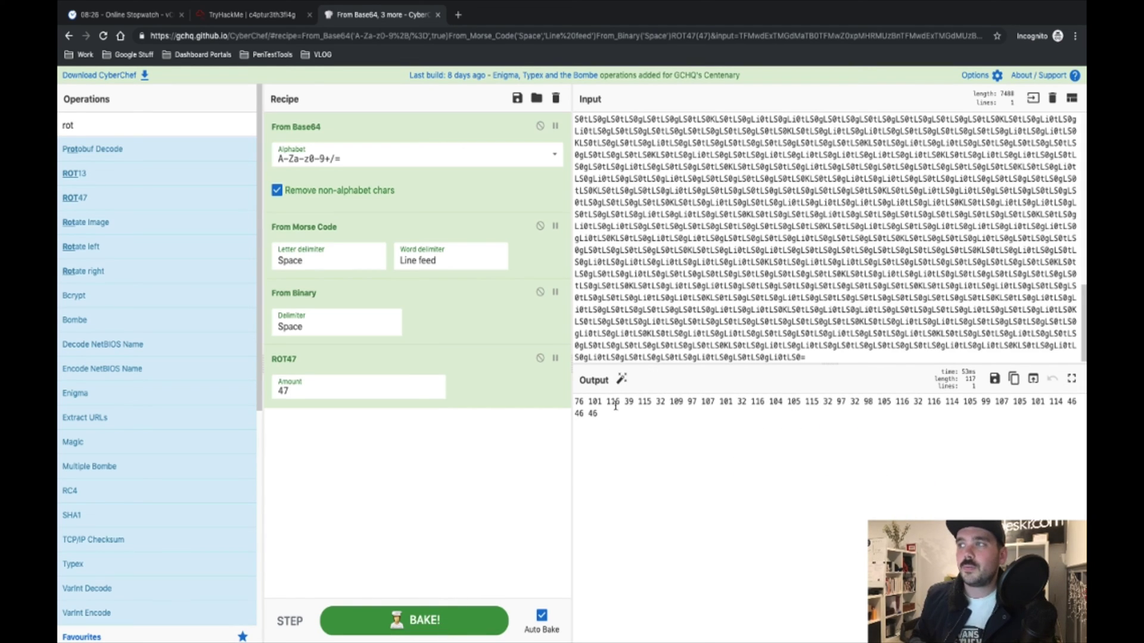
Append From Decimal to the recipe and select the decoded output text.
triple_click(119, 129)
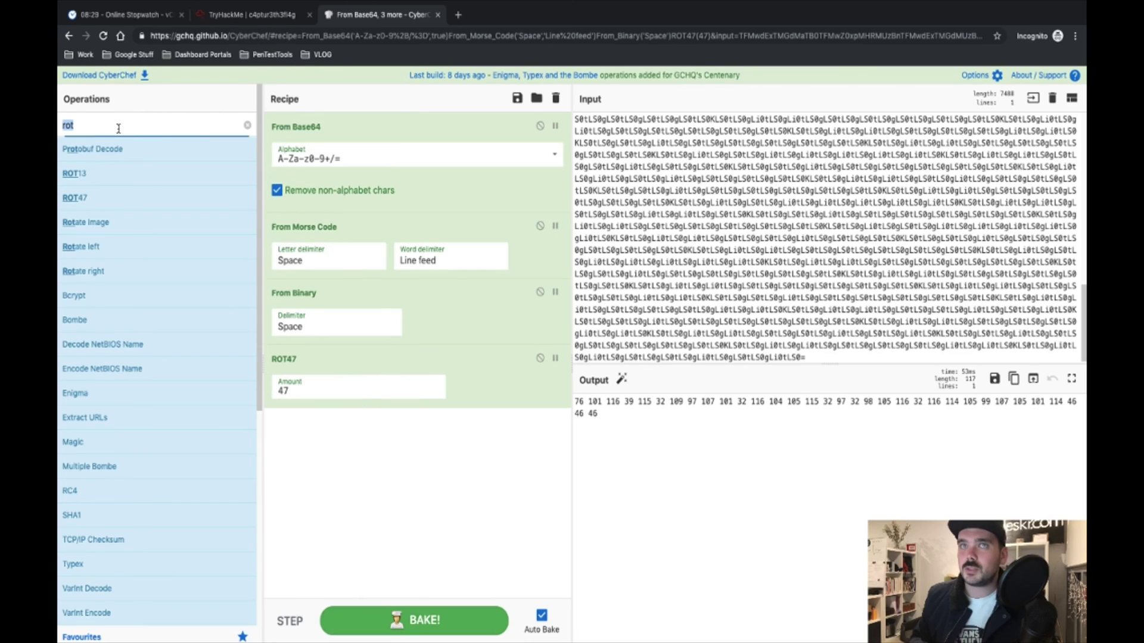
text(decimal)
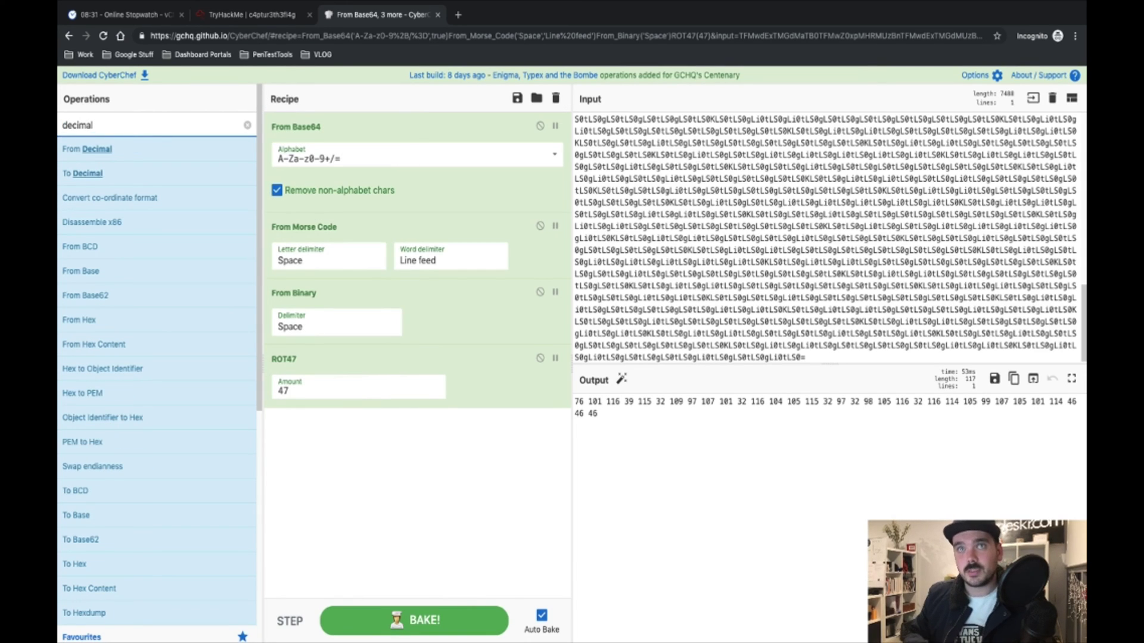
drag(87, 149, 377, 472)
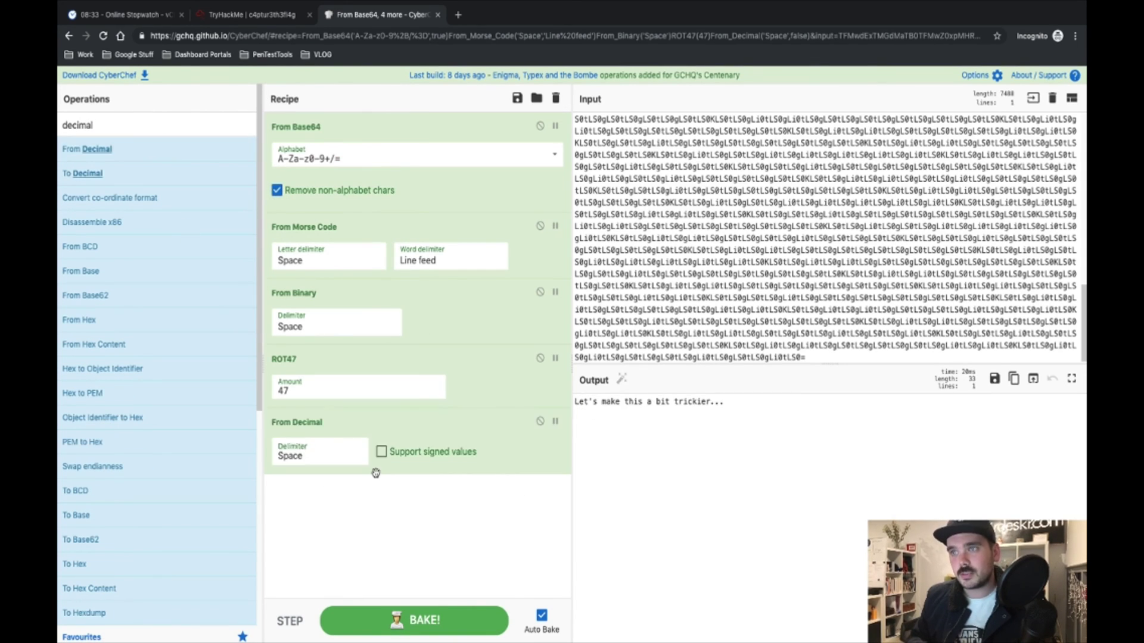
click(751, 397)
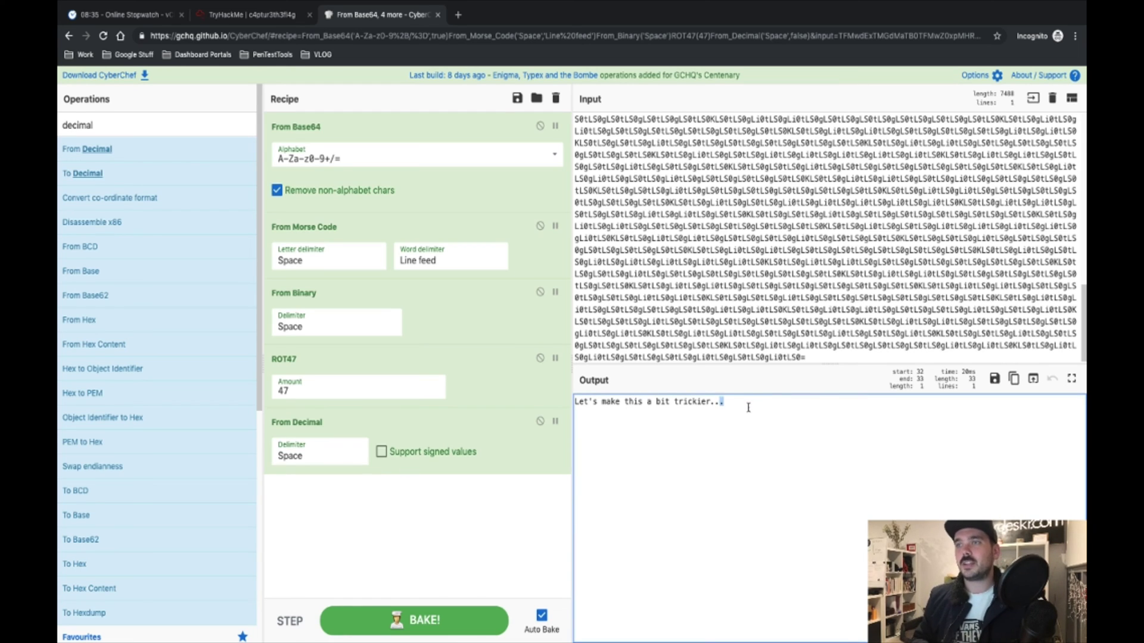
key(ctrl+a)
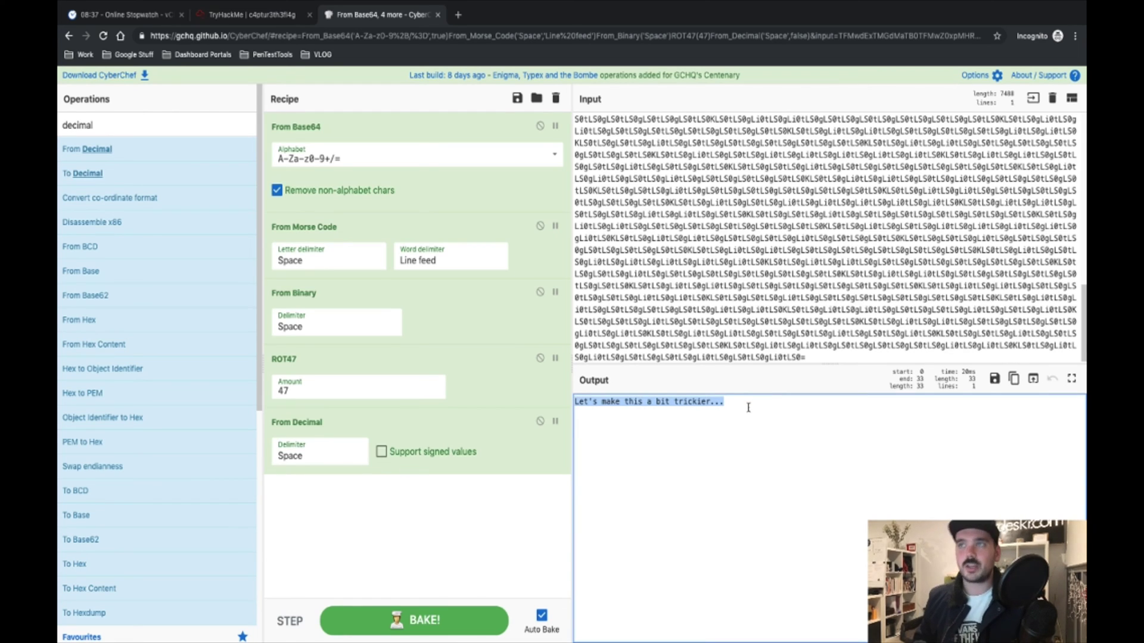